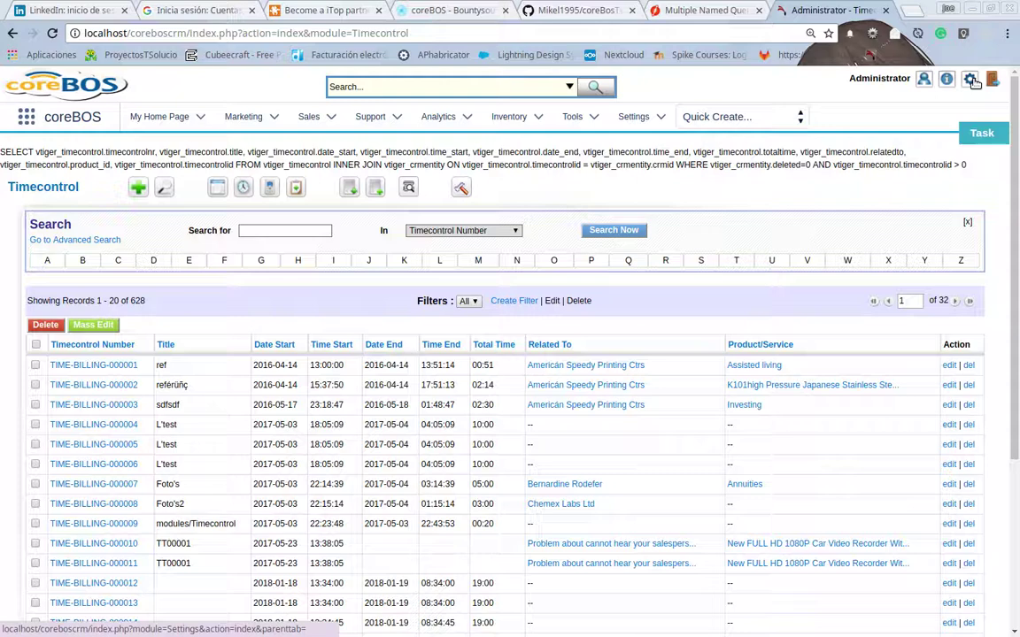
- Open the workflow list in the CRM settings and look through the available workflows
{"action": "left_click", "coordinate": [971, 80]}
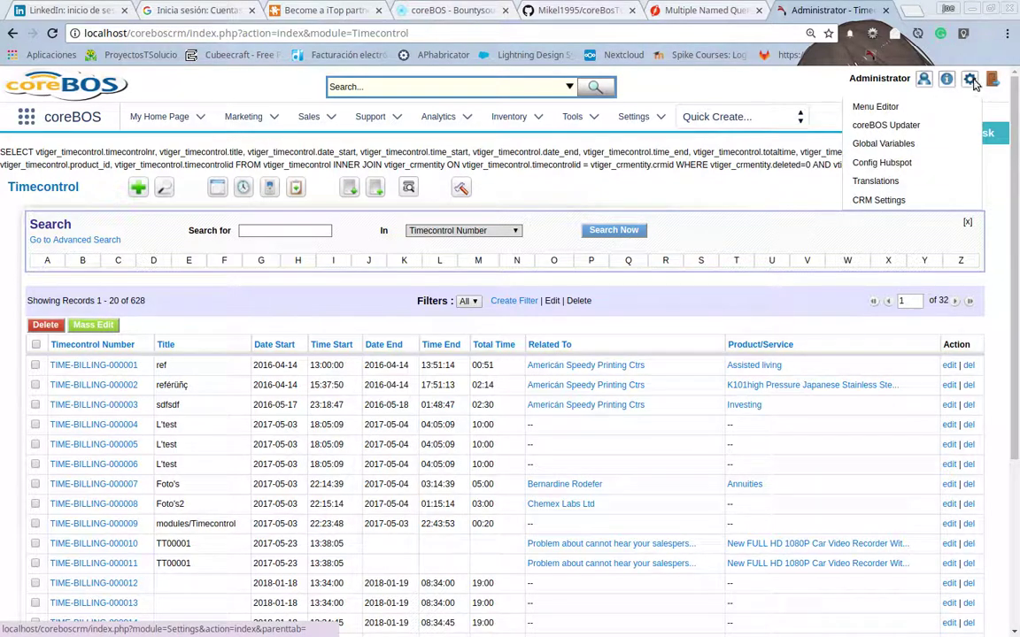
{"action": "left_click", "coordinate": [971, 79]}
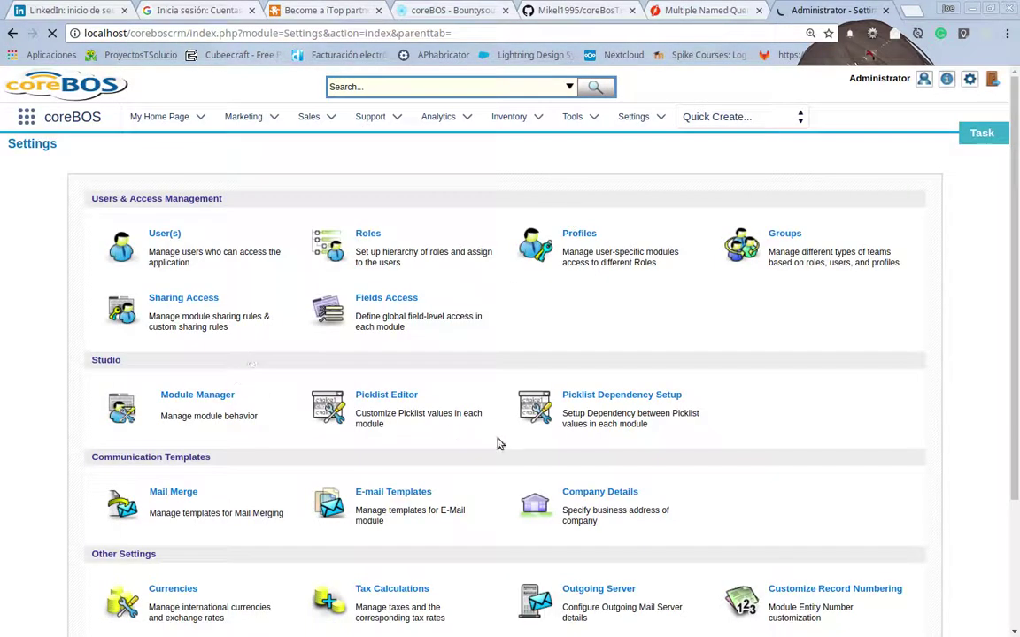
{"action": "scroll", "coordinate": [474, 463], "scroll_direction": "down", "scroll_amount": 1}
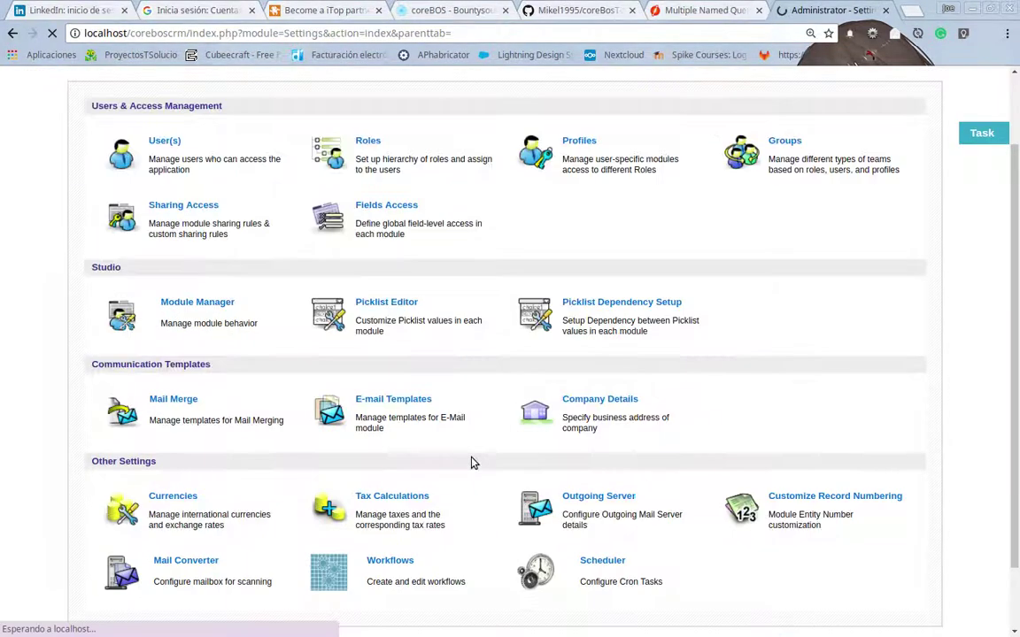
{"action": "scroll", "coordinate": [473, 463], "scroll_direction": "down", "scroll_amount": 1}
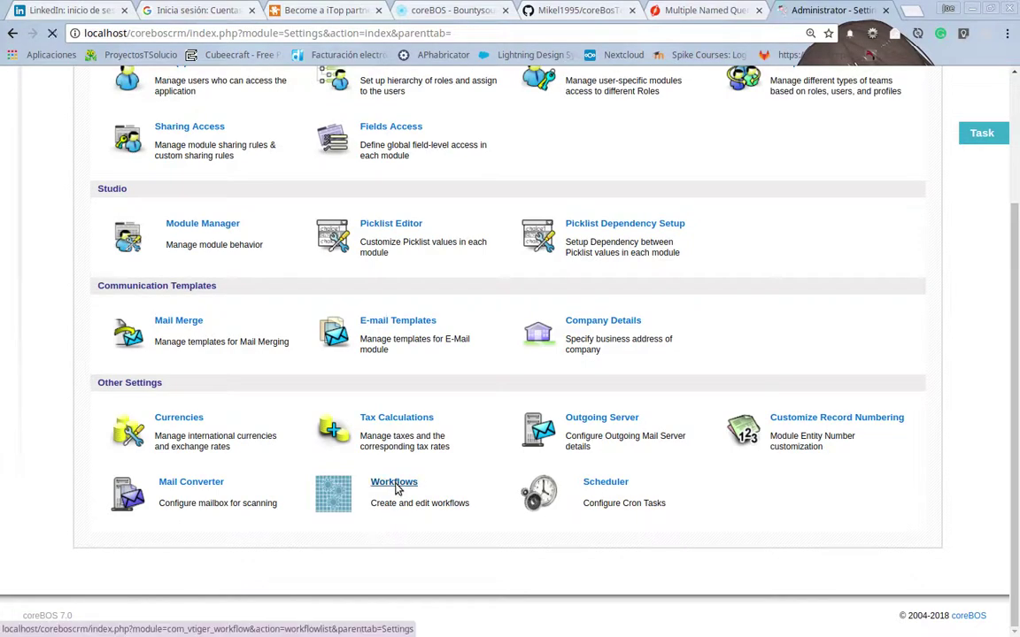
{"action": "left_click", "coordinate": [395, 485]}
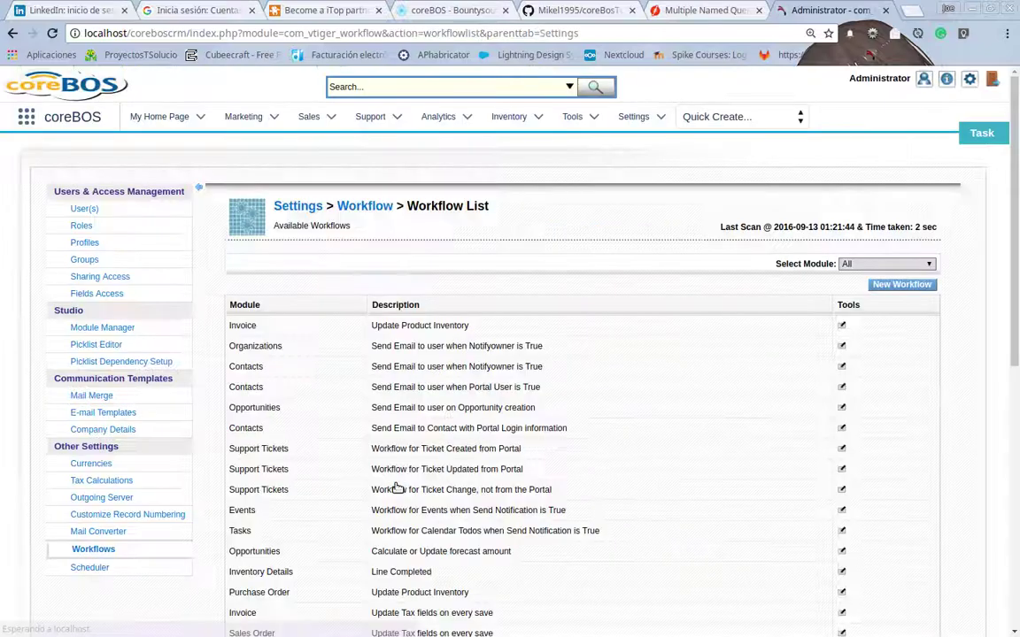
{"action": "scroll", "coordinate": [423, 310], "scroll_direction": "down", "scroll_amount": 1}
{"action": "scroll", "coordinate": [423, 310], "scroll_direction": "down", "scroll_amount": 5}
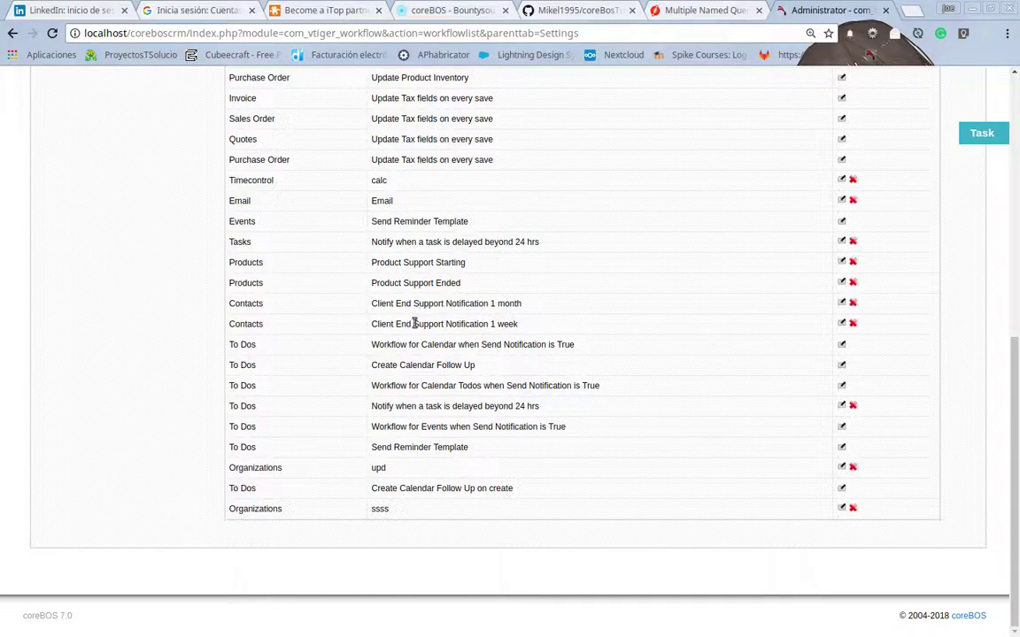
{"action": "scroll", "coordinate": [400, 341], "scroll_direction": "up", "scroll_amount": 6}
{"action": "scroll", "coordinate": [400, 341], "scroll_direction": "up", "scroll_amount": 1}
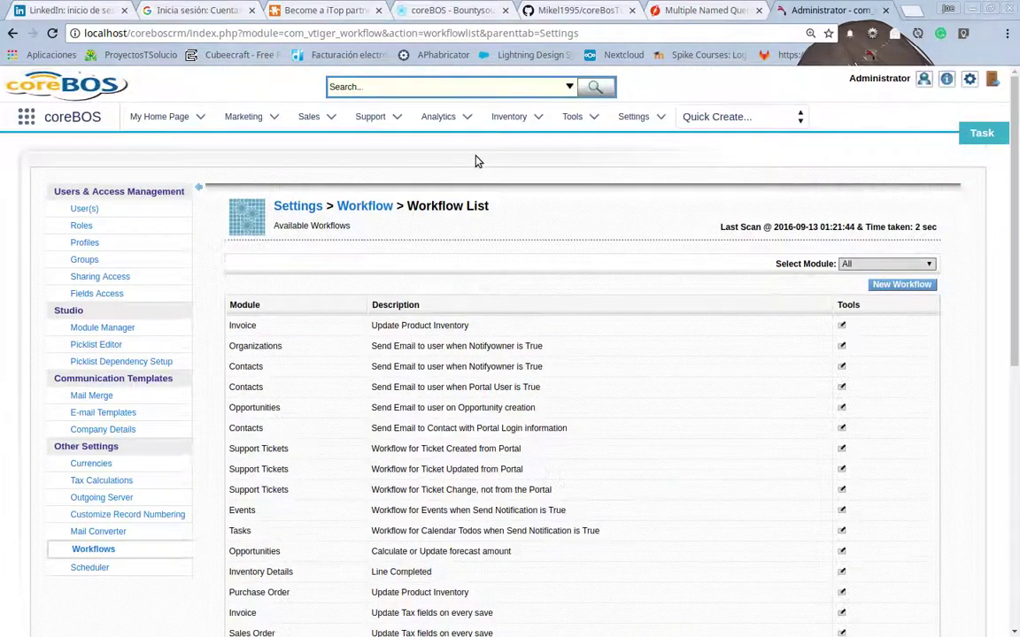
- Open the Assets module in a separate tab and show the Timecontrol related list of asset AST-000001
{"action": "mouse_move", "coordinate": [511, 116]}
{"action": "middle_click", "coordinate": [488, 306]}
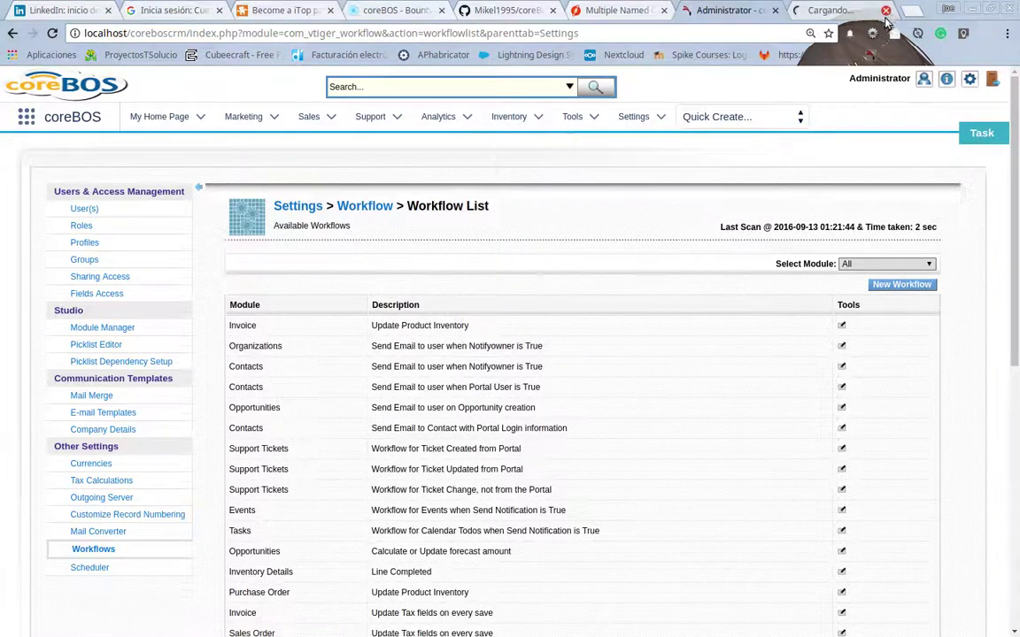
{"action": "left_click", "coordinate": [836, 12]}
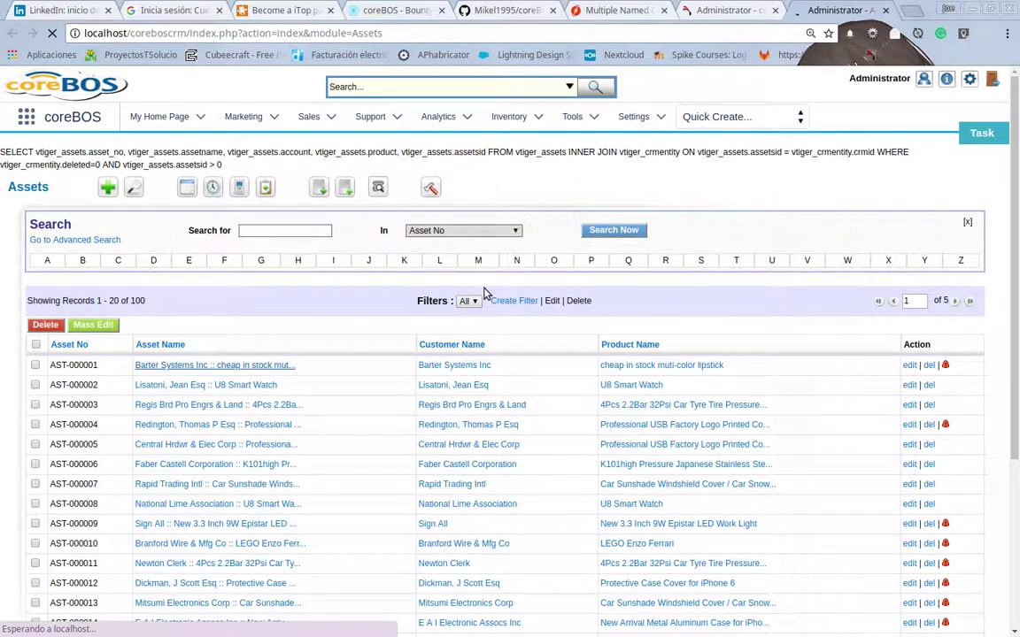
{"action": "key", "text": "ctrl+t"}
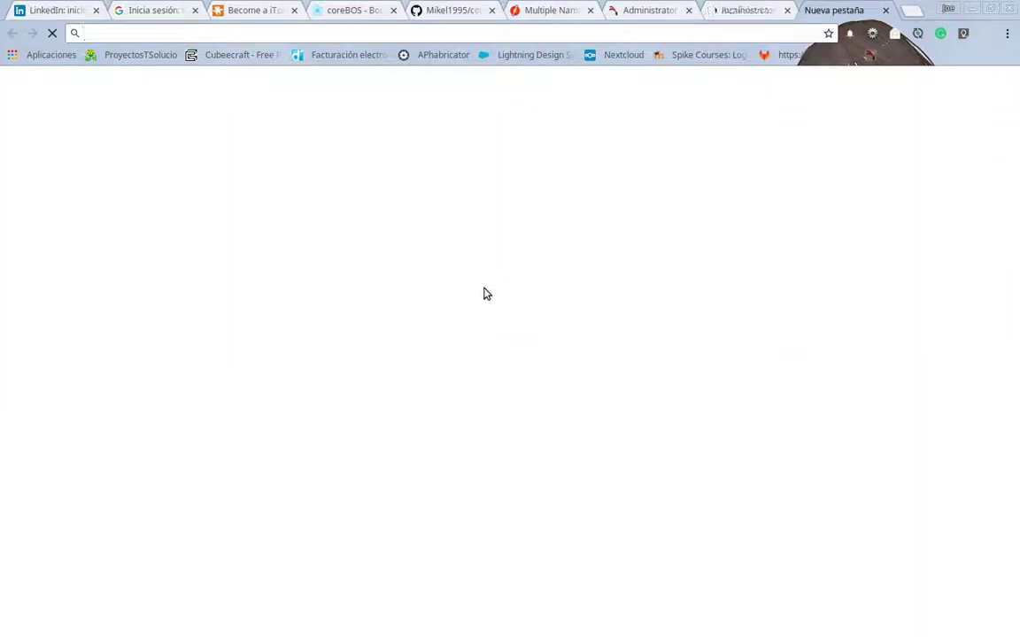
{"action": "left_click", "coordinate": [724, 15]}
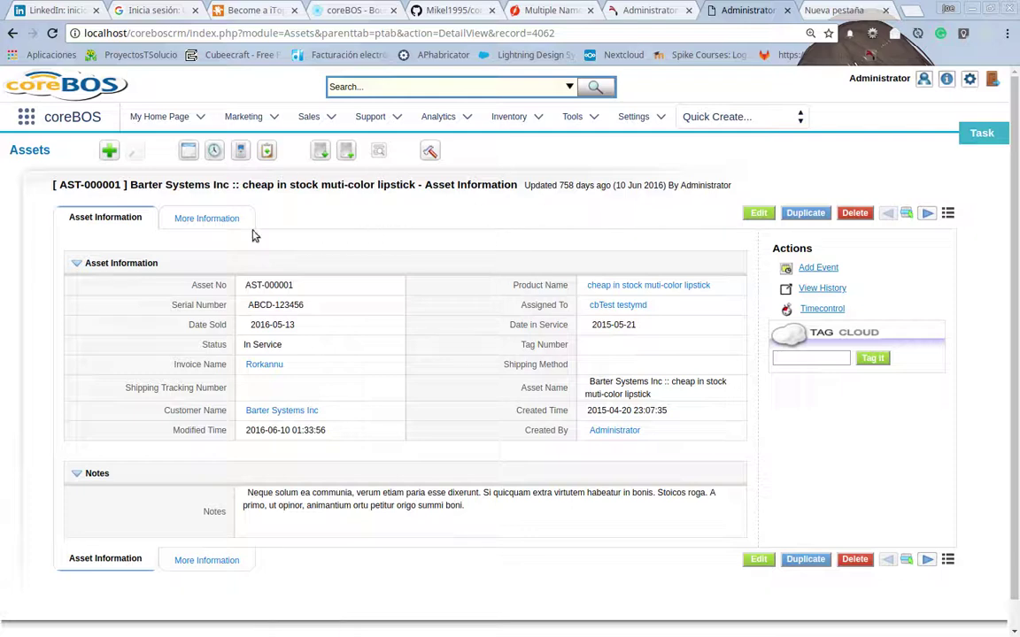
{"action": "mouse_move", "coordinate": [191, 221]}
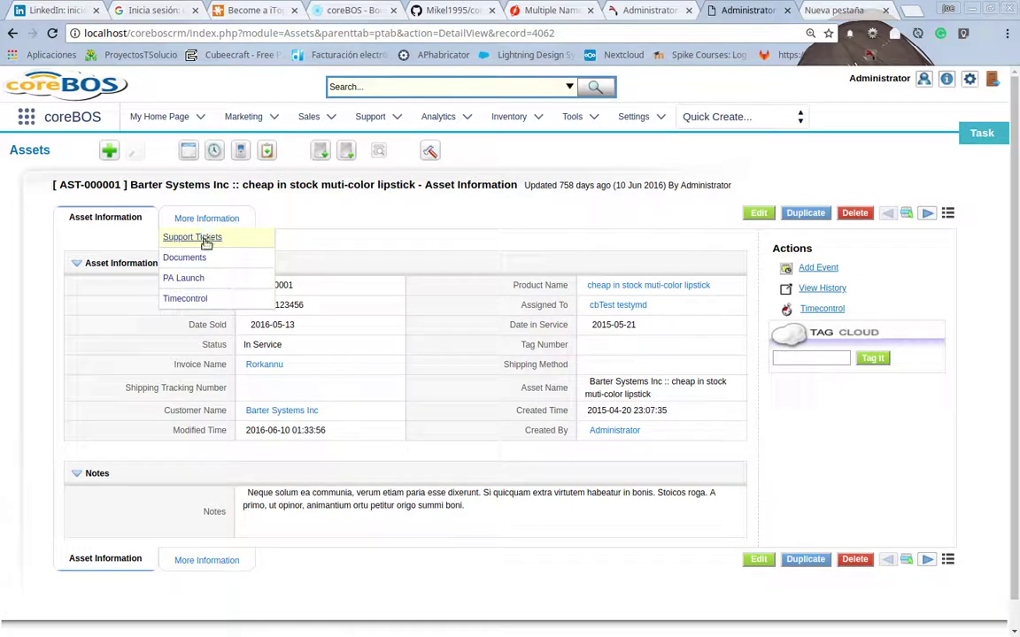
{"action": "left_click", "coordinate": [195, 301]}
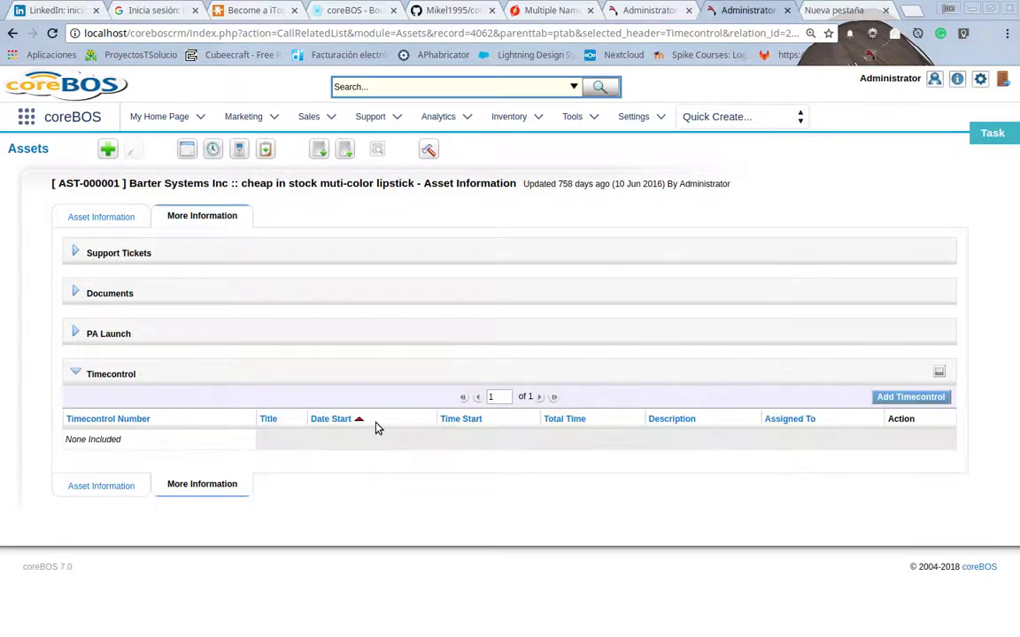
- Add a timecontrol titled tc1as1 to the asset with end time 11:35:44 and save it
{"action": "left_click", "coordinate": [890, 399]}
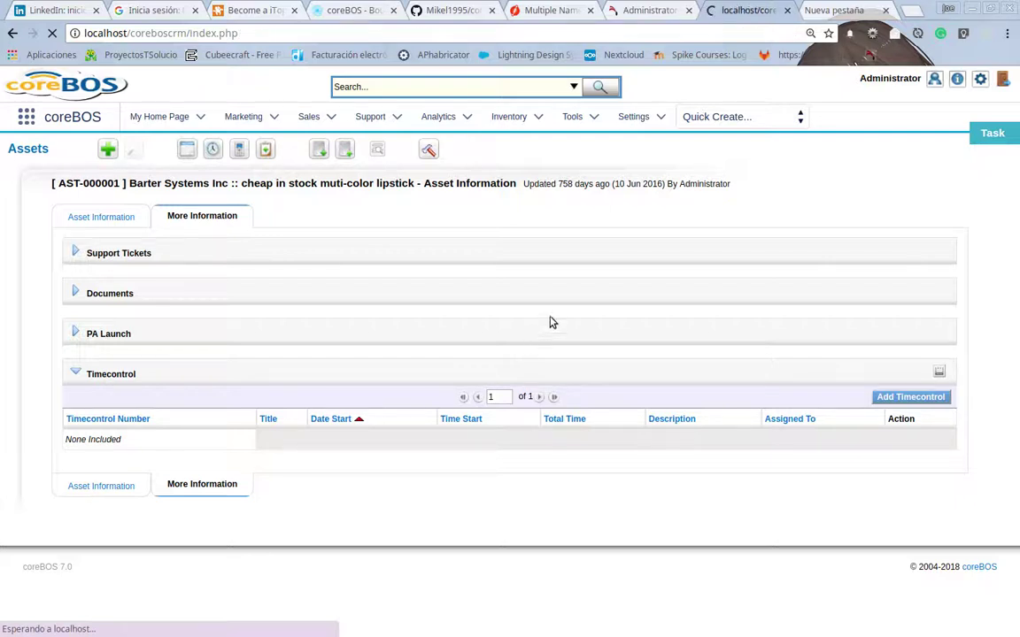
{"action": "left_click", "coordinate": [886, 11]}
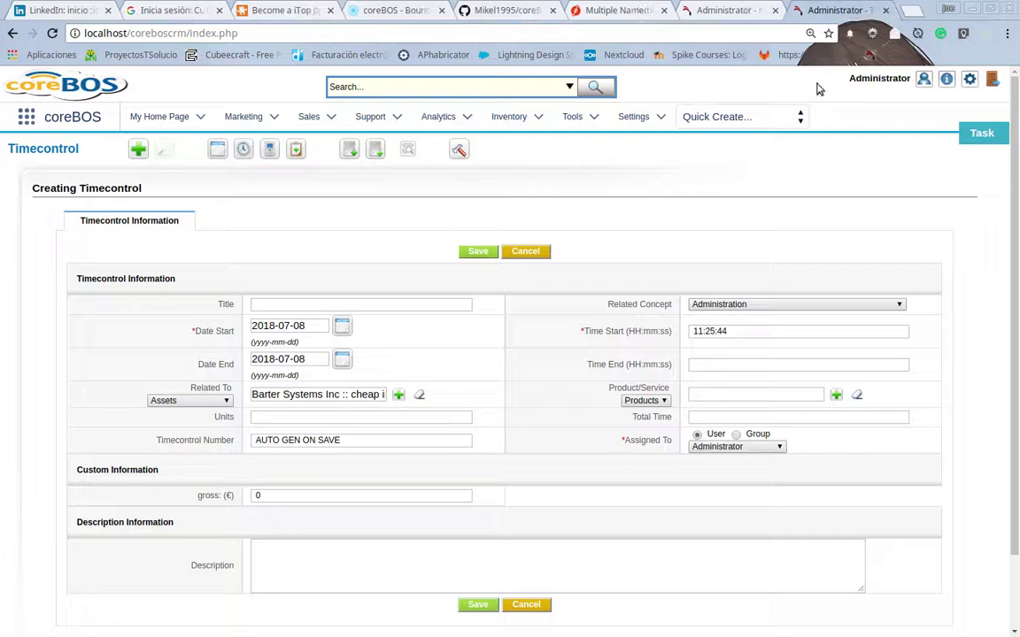
{"action": "left_click", "coordinate": [353, 305]}
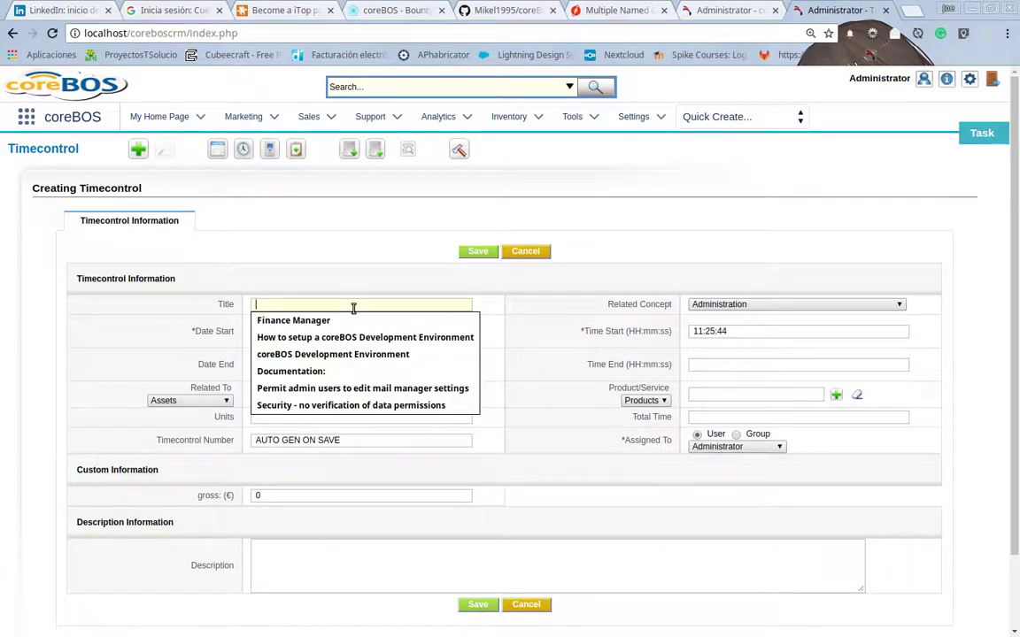
{"action": "type", "text": "tc1as1"}
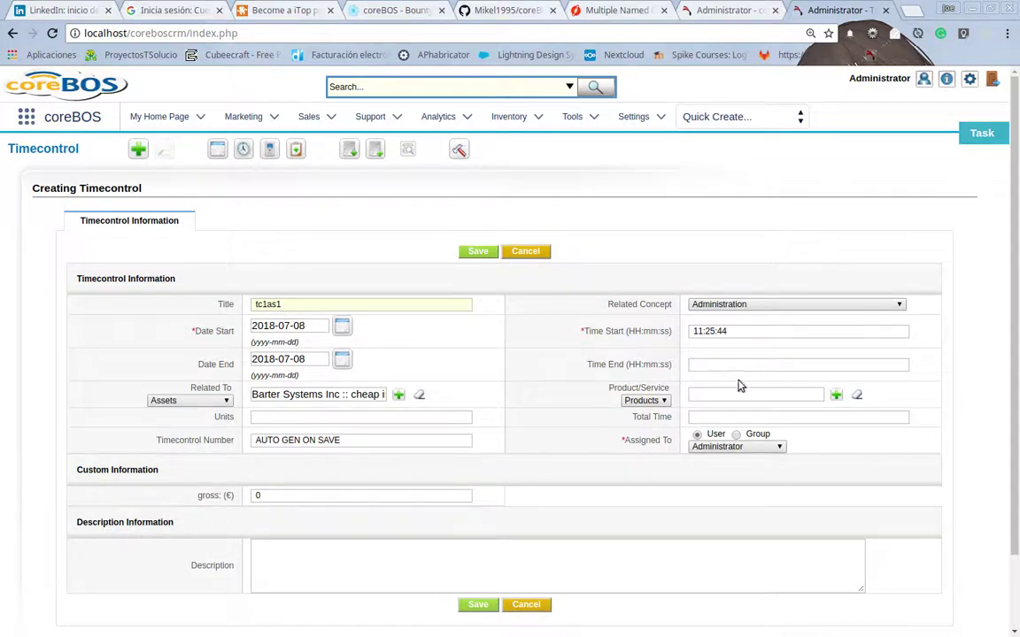
{"action": "left_click", "coordinate": [705, 330]}
{"action": "left_click", "coordinate": [709, 364]}
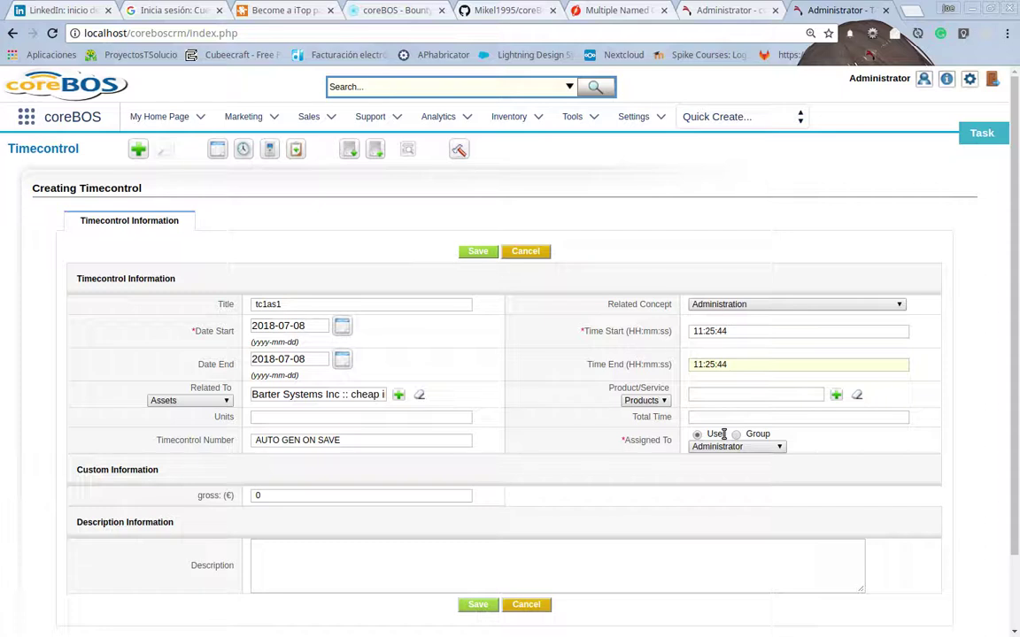
{"action": "key", "text": "BackSpace"}
{"action": "type", "text": "35:44"}
{"action": "left_click", "coordinate": [475, 253]}
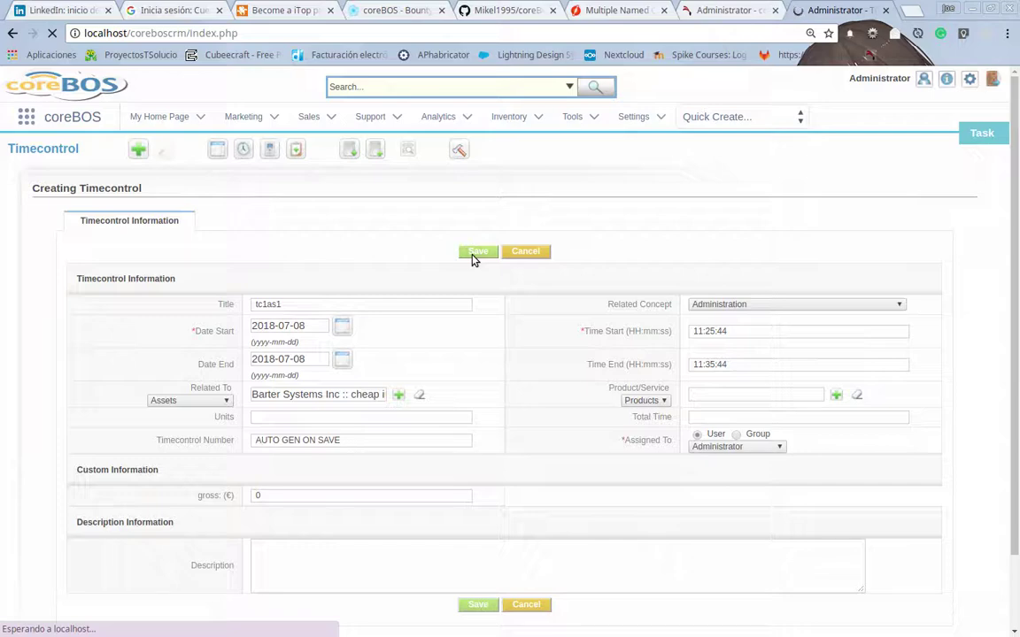
- Create a new workflow for the Assets module from the workflow list
{"action": "left_click", "coordinate": [713, 11]}
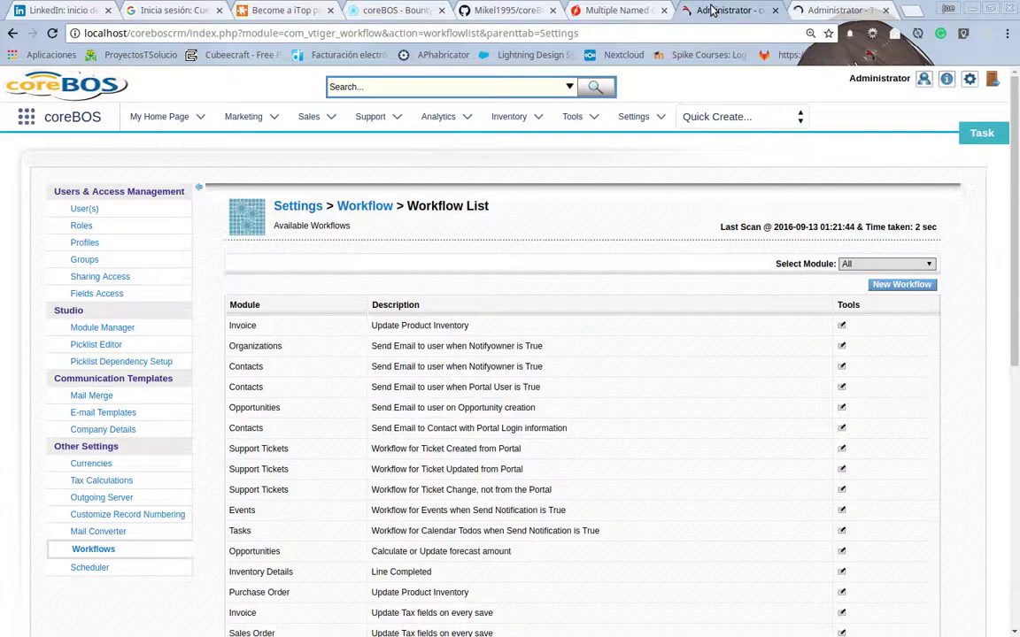
{"action": "left_click", "coordinate": [814, 10]}
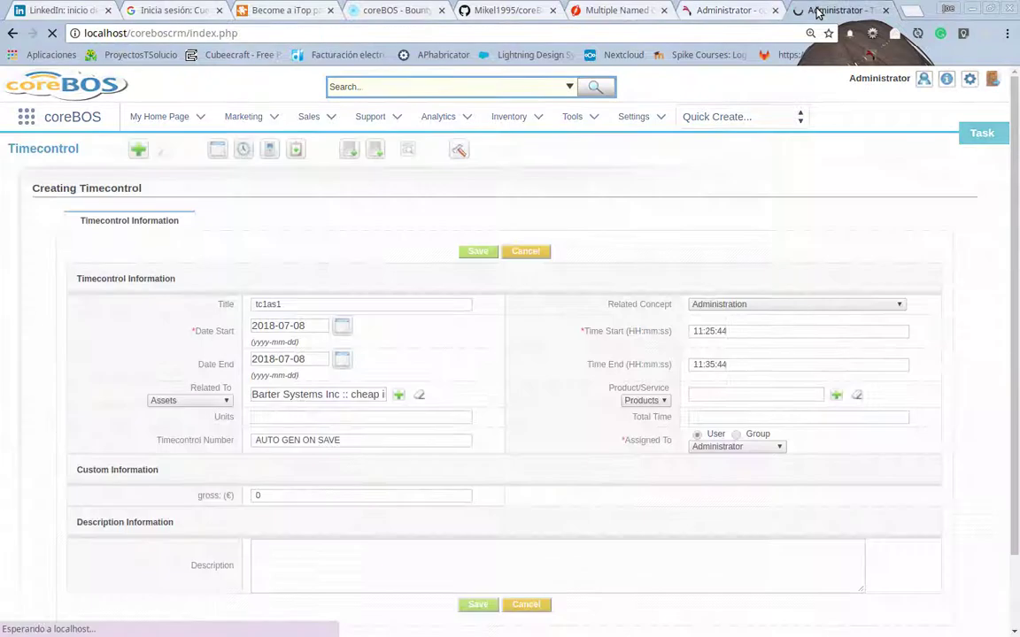
{"action": "left_click", "coordinate": [722, 11]}
{"action": "left_click", "coordinate": [902, 285]}
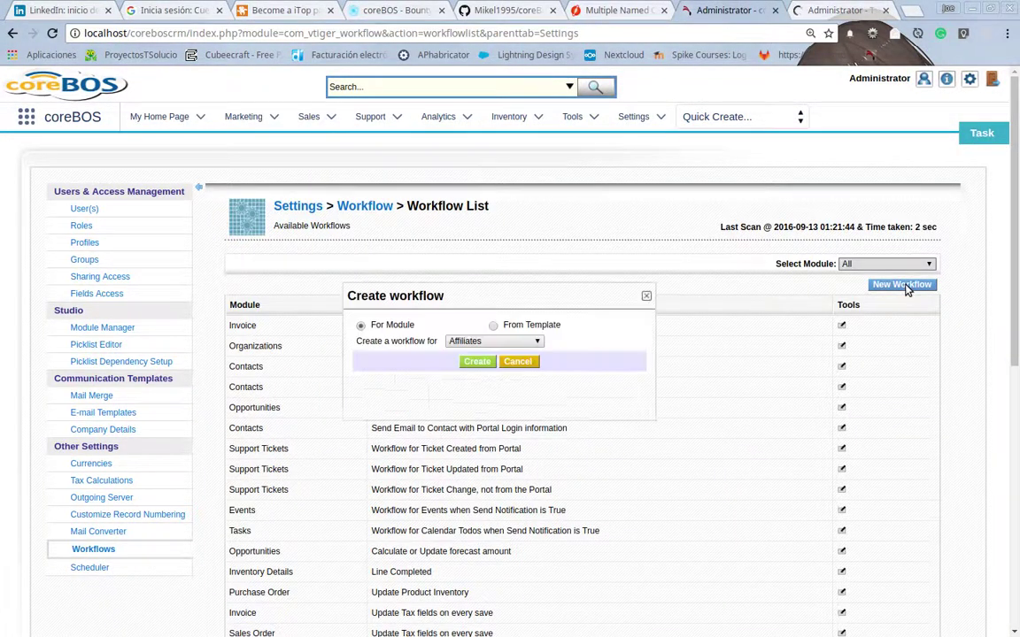
{"action": "left_click", "coordinate": [487, 343]}
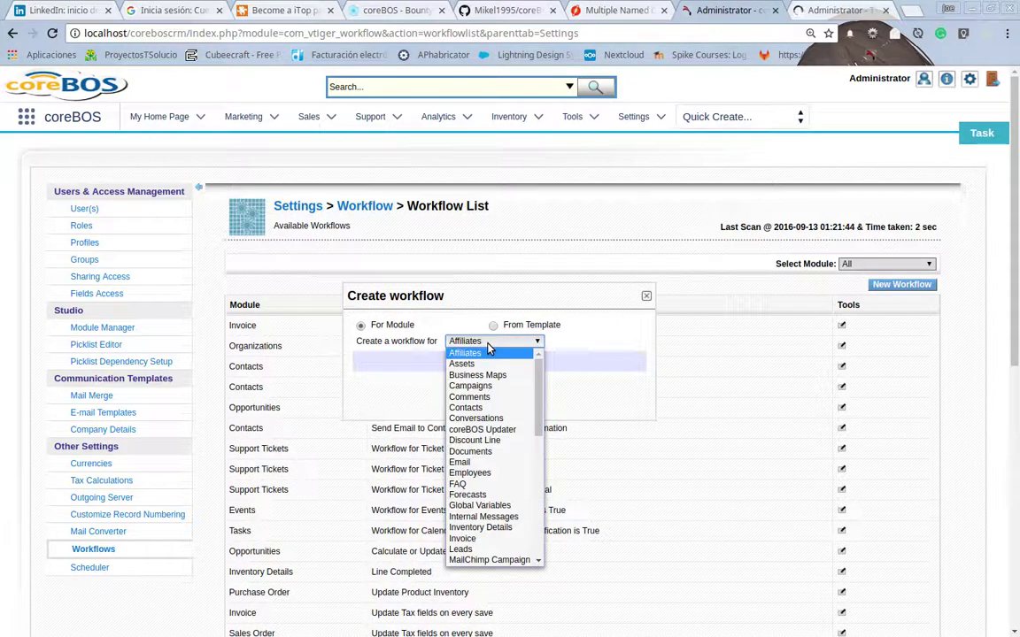
{"action": "left_click", "coordinate": [490, 364]}
{"action": "left_click", "coordinate": [477, 362]}
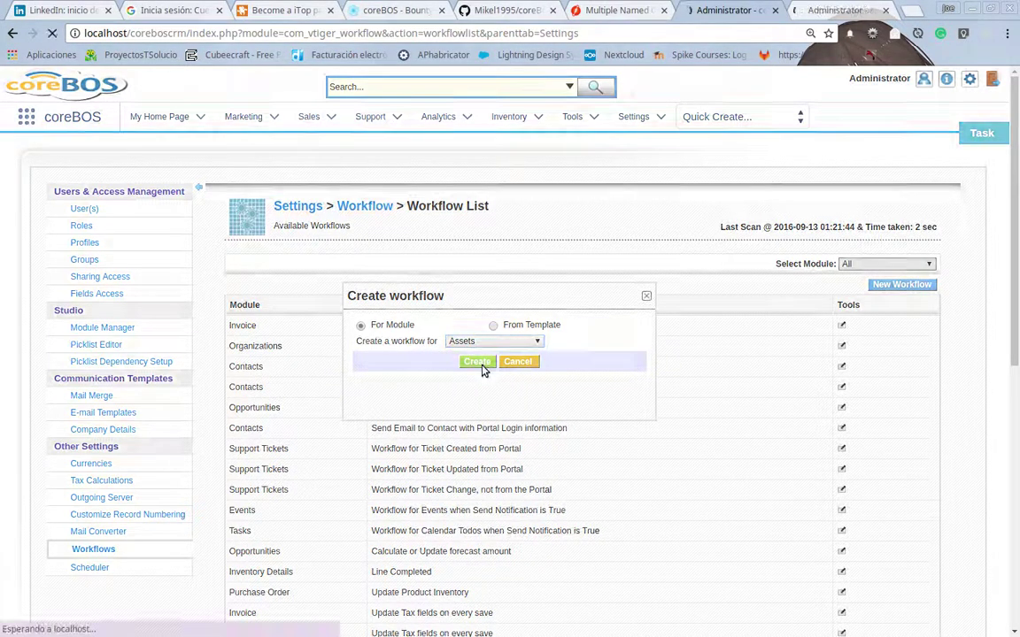
- Start another timecontrol for asset AST-000001 and enter "Delete TC" as the new Assets workflow's description
{"action": "left_click", "coordinate": [824, 13]}
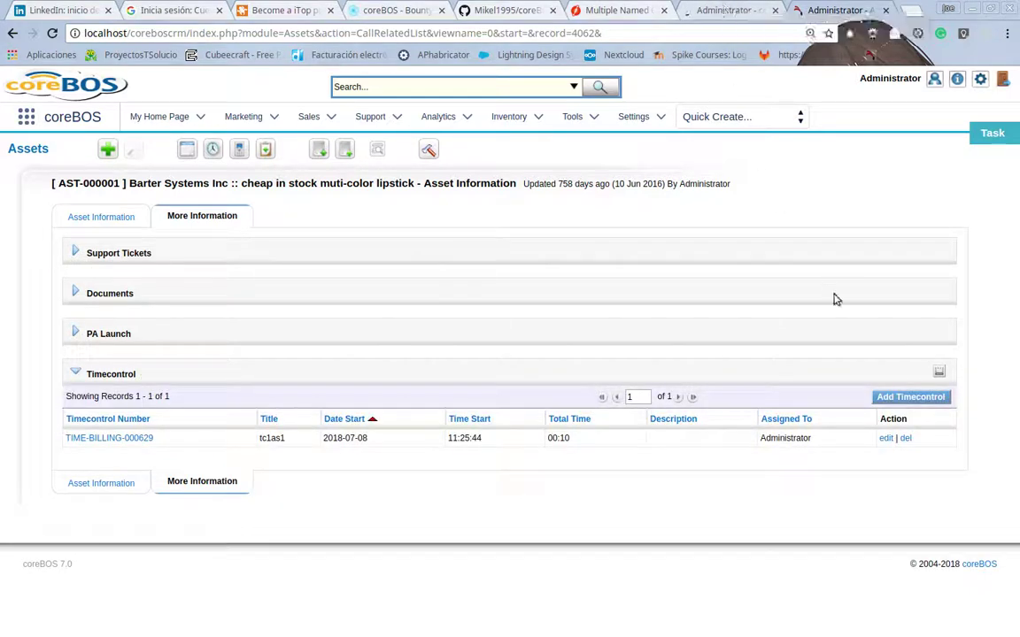
{"action": "left_click", "coordinate": [906, 400]}
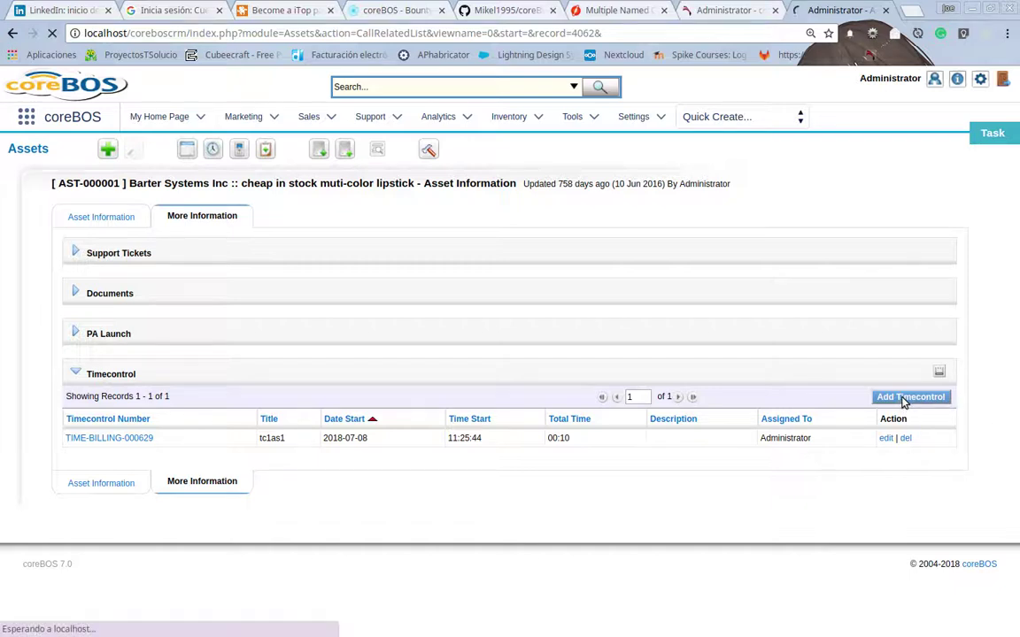
{"action": "left_click", "coordinate": [711, 10]}
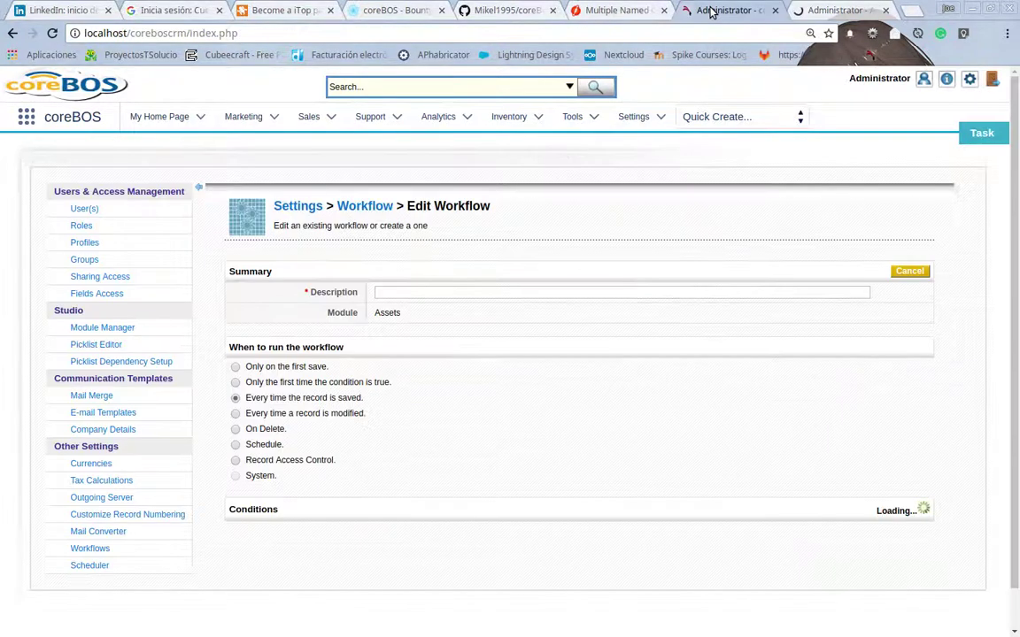
{"action": "left_click", "coordinate": [394, 295]}
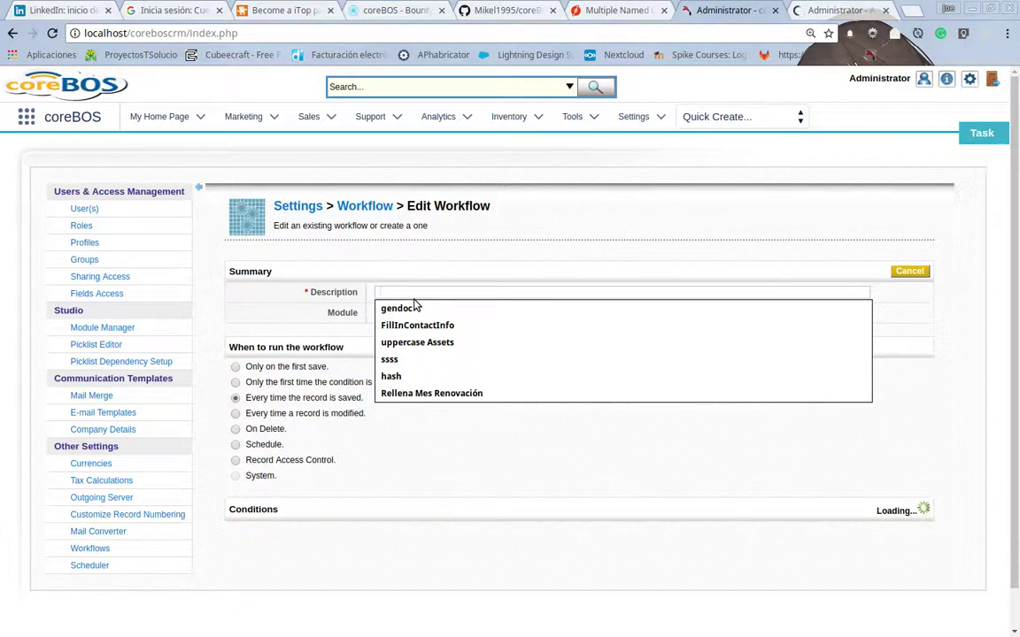
{"action": "type", "text": "Delete TC"}
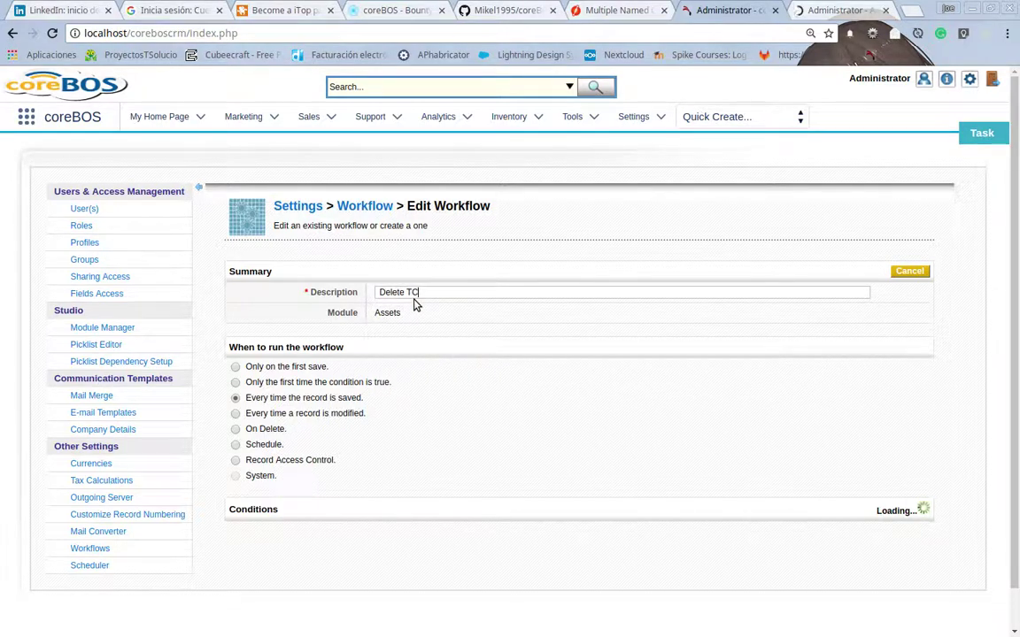
{"action": "key", "text": "ctrl+a"}
- Title the second timecontrol for the asset tc2as1 in its creation form
{"action": "left_click", "coordinate": [829, 11]}
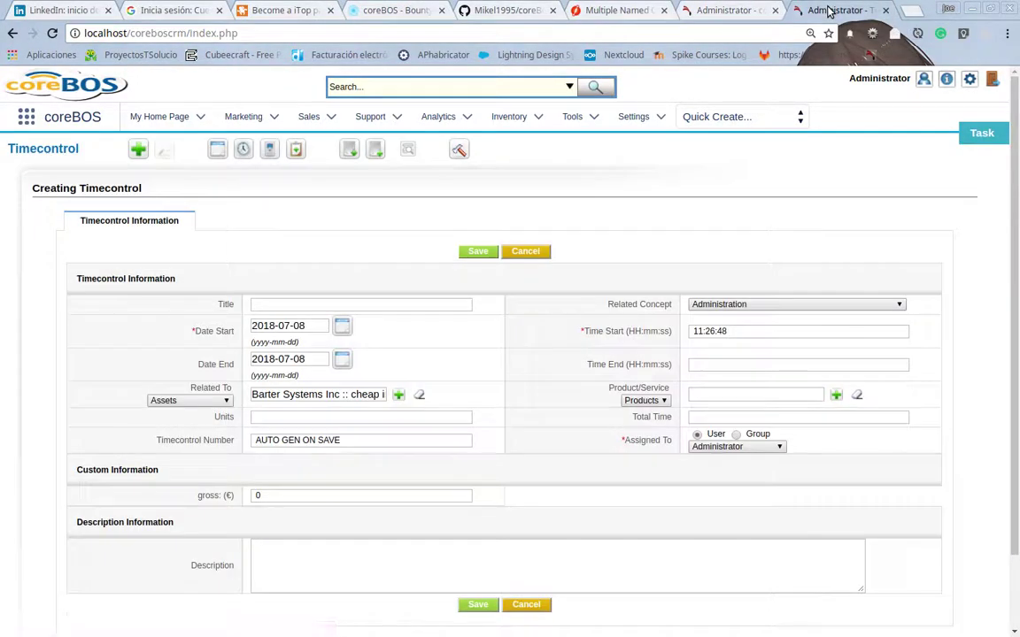
{"action": "left_click", "coordinate": [362, 306]}
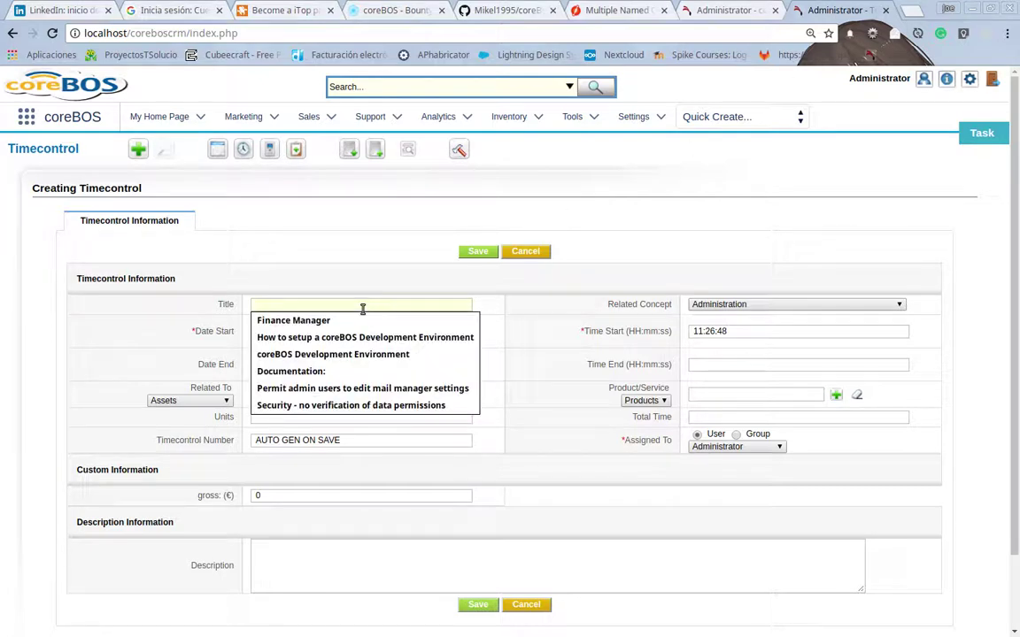
{"action": "type", "text": "tc1as1"}
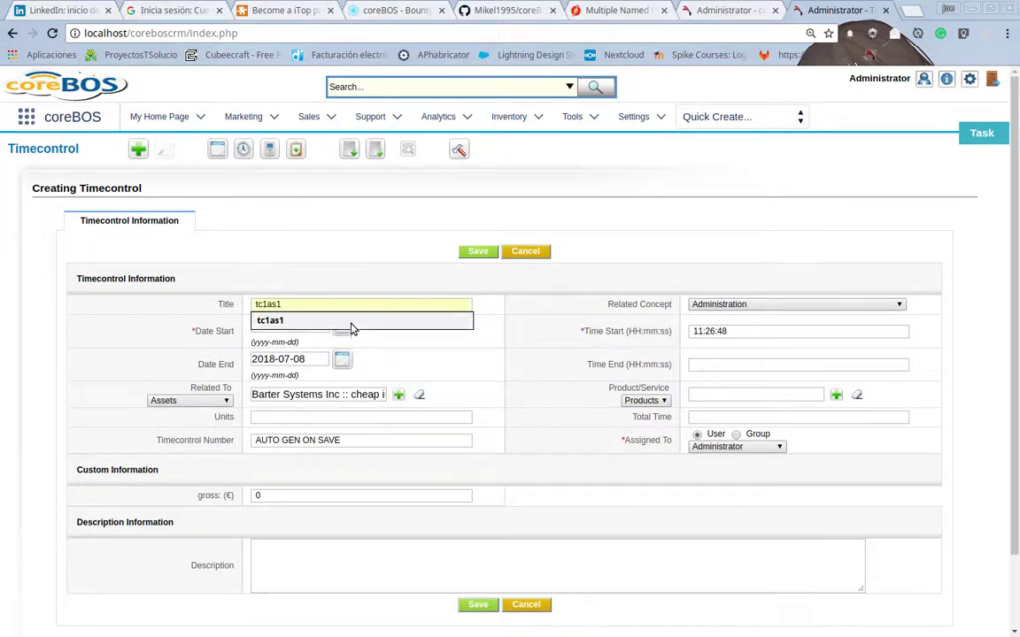
{"action": "key", "text": "Escape"}
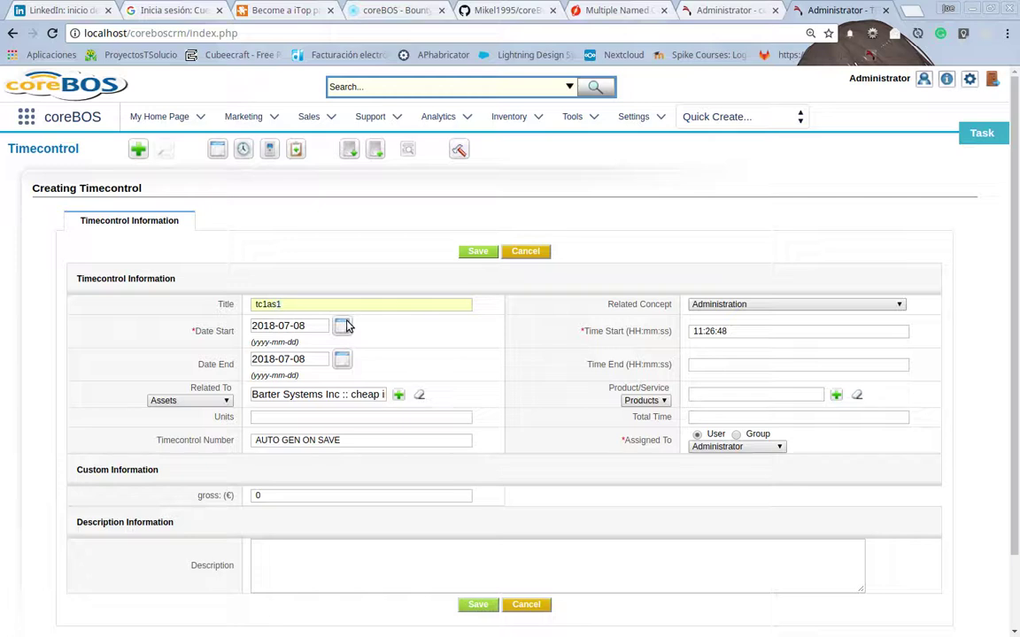
{"action": "key", "text": "BackSpace"}
{"action": "type", "text": "1"}
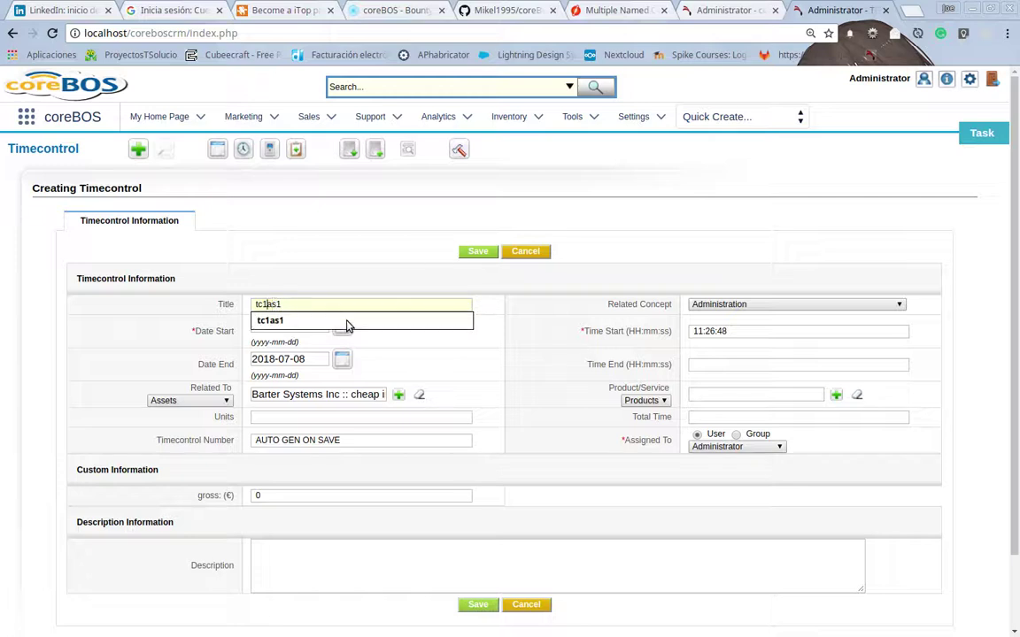
{"action": "key", "text": "Left"}
{"action": "key", "text": "Left"}
{"action": "key", "text": "Left"}
{"action": "key", "text": "BackSpace"}
{"action": "type", "text": "2"}
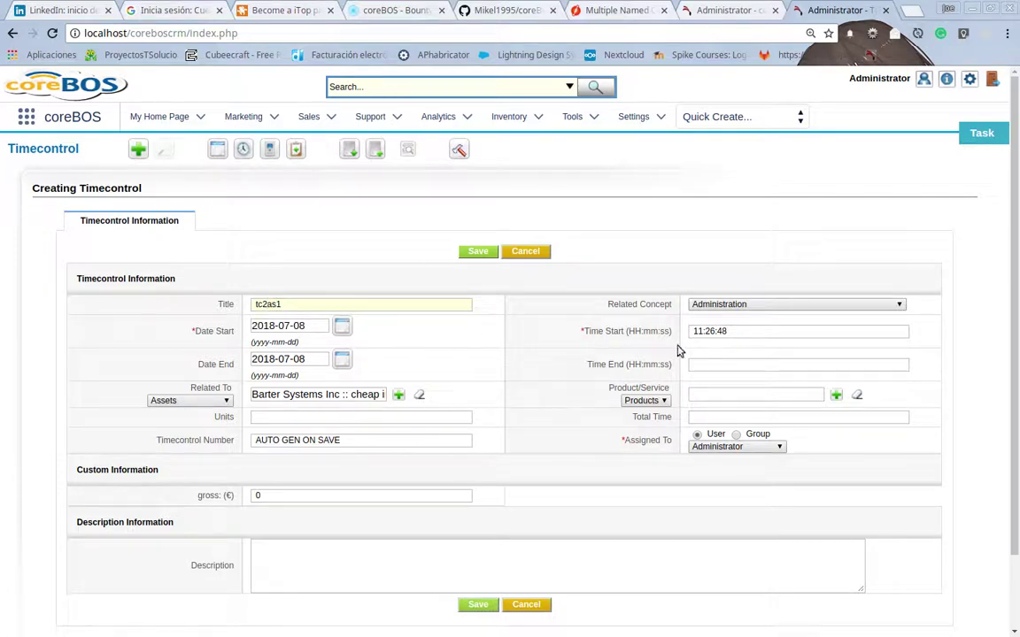
- Set the tc2as1 timecontrol's total time to 5 and save the record
{"action": "left_click", "coordinate": [708, 364]}
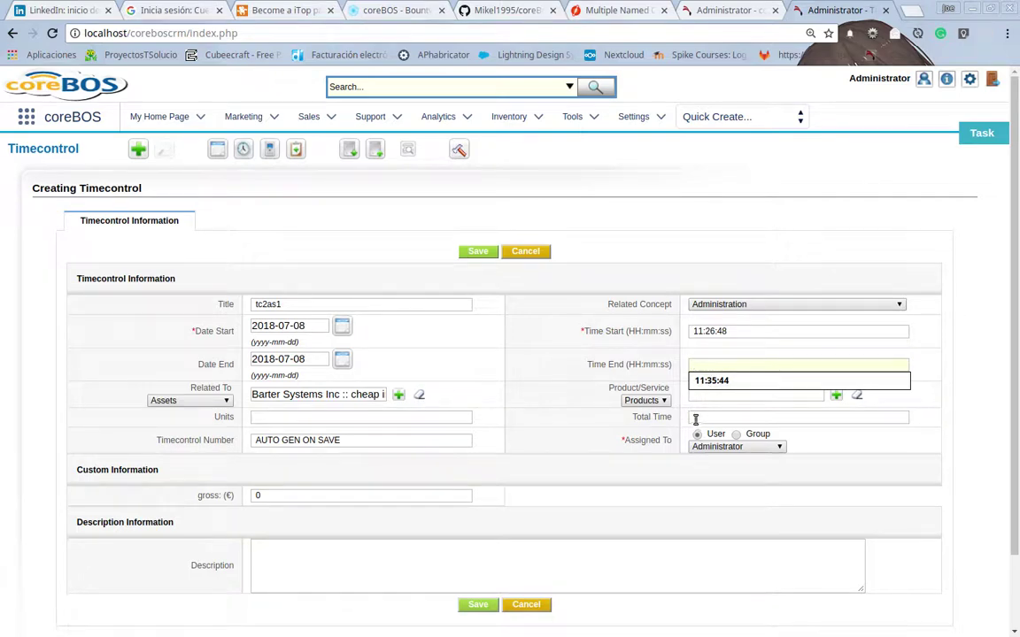
{"action": "left_click", "coordinate": [718, 417]}
{"action": "type", "text": "5"}
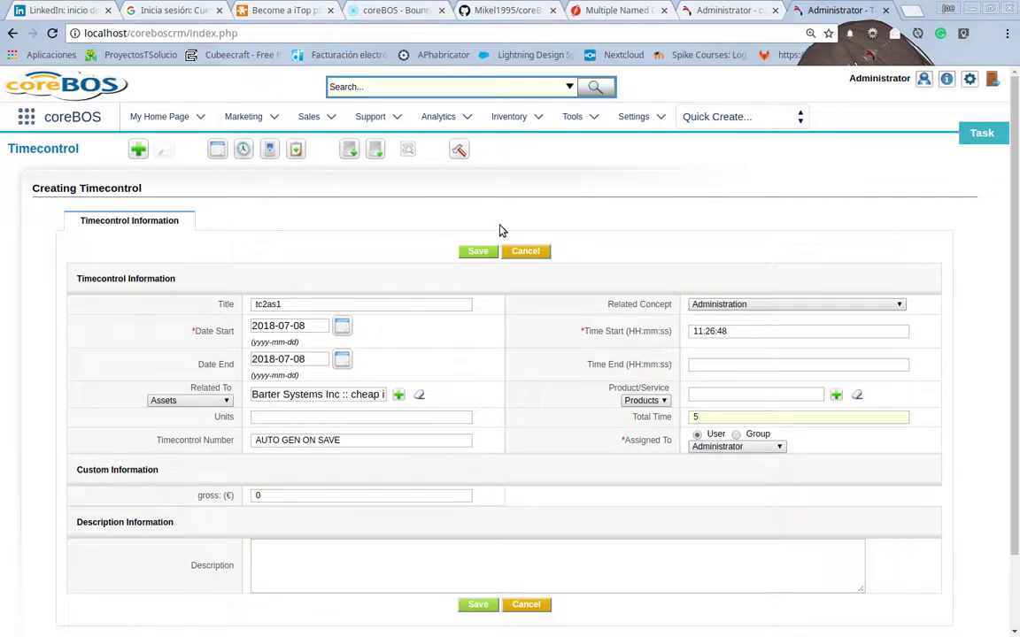
{"action": "left_click", "coordinate": [478, 251]}
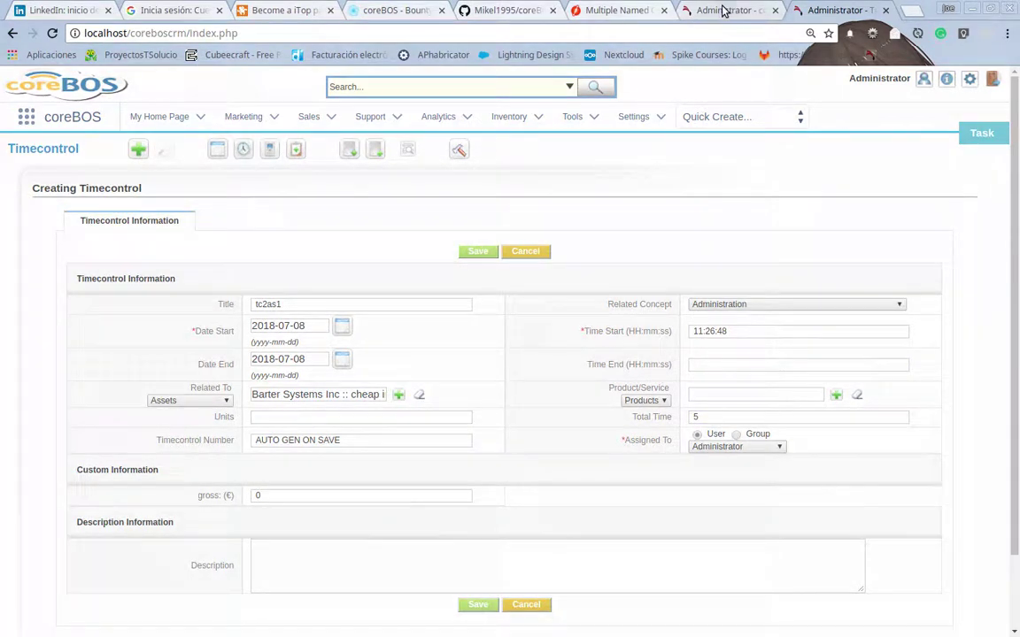
- Save the Delete TC workflow for Assets and check the asset's related timecontrol records
{"action": "left_click", "coordinate": [721, 10]}
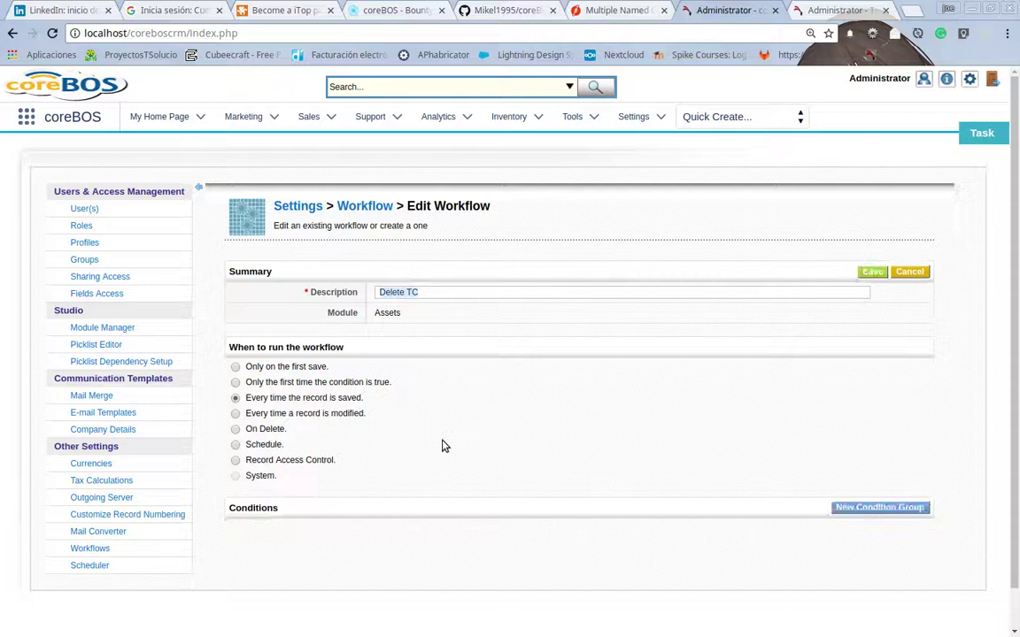
{"action": "left_click", "coordinate": [869, 276]}
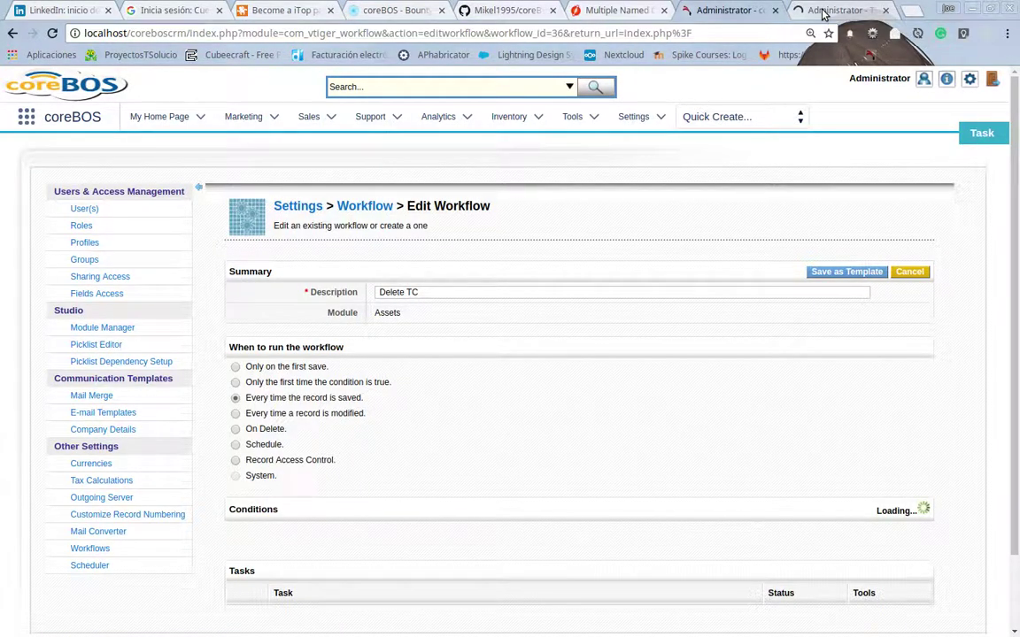
{"action": "left_click", "coordinate": [823, 14]}
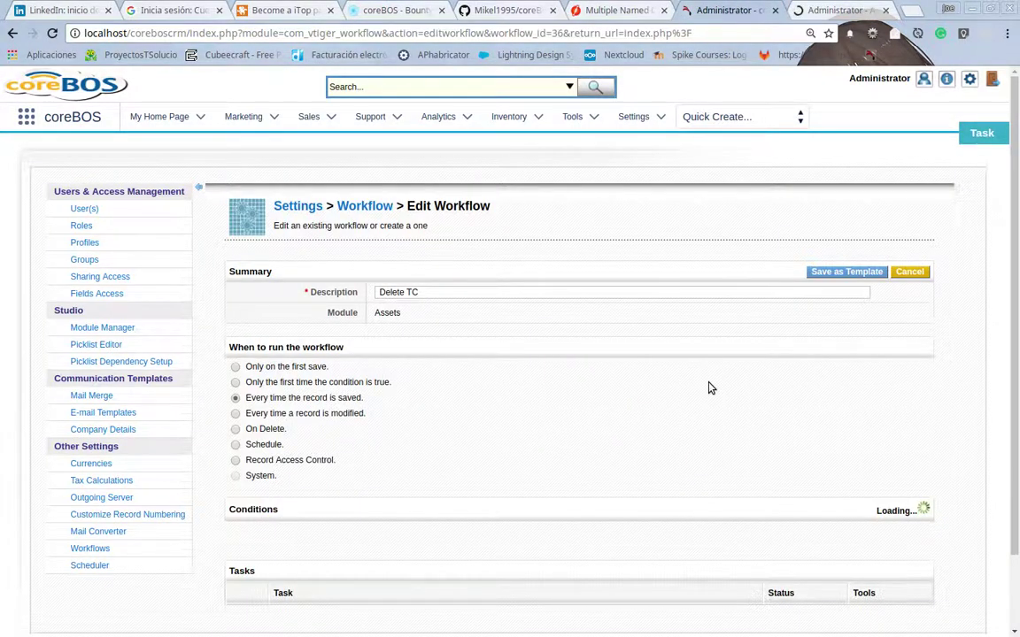
{"action": "scroll", "coordinate": [708, 387], "scroll_direction": "down", "scroll_amount": 1}
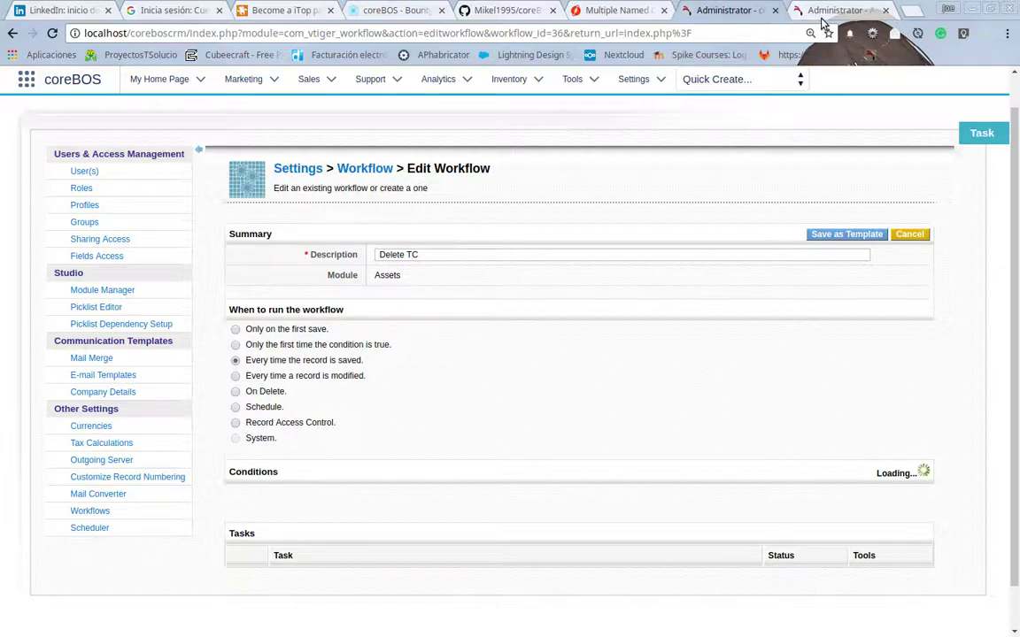
{"action": "left_click", "coordinate": [740, 15]}
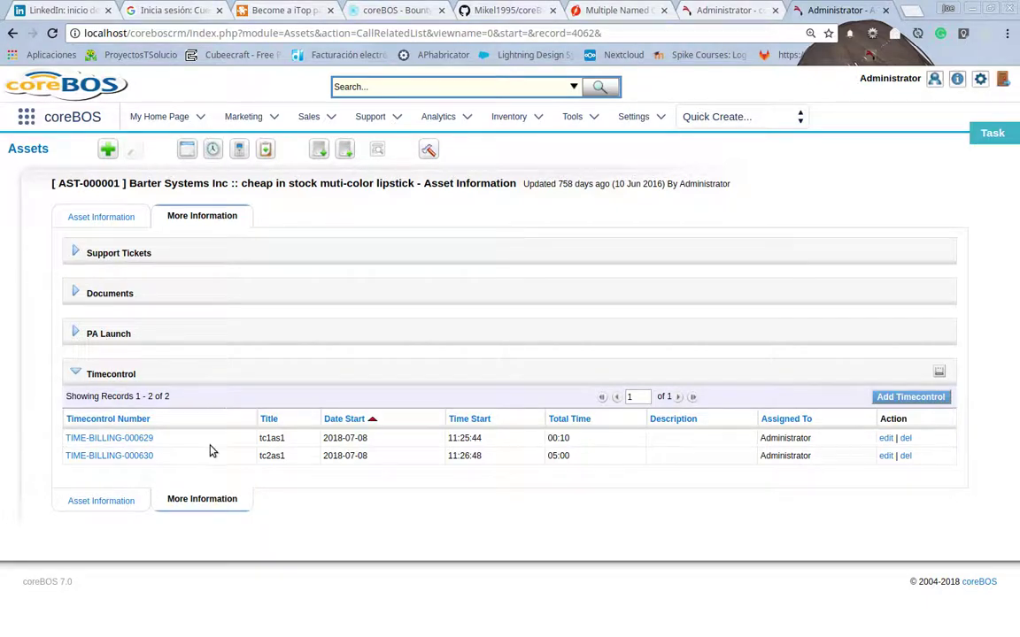
- Create a new task of type Delete Related Records in the Delete TC workflow
{"action": "left_click", "coordinate": [715, 9]}
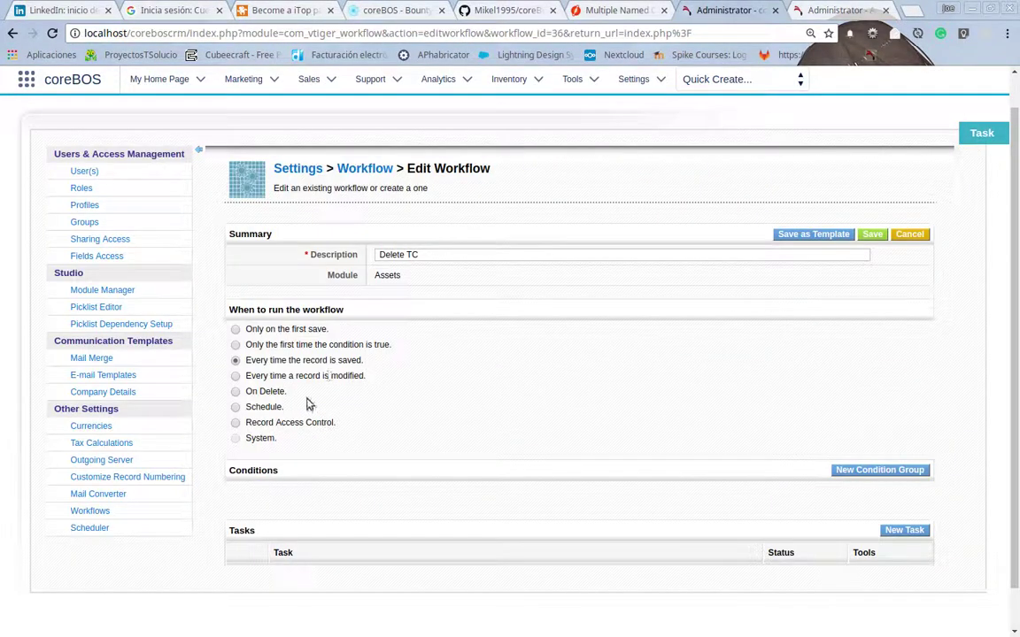
{"action": "left_click", "coordinate": [903, 530]}
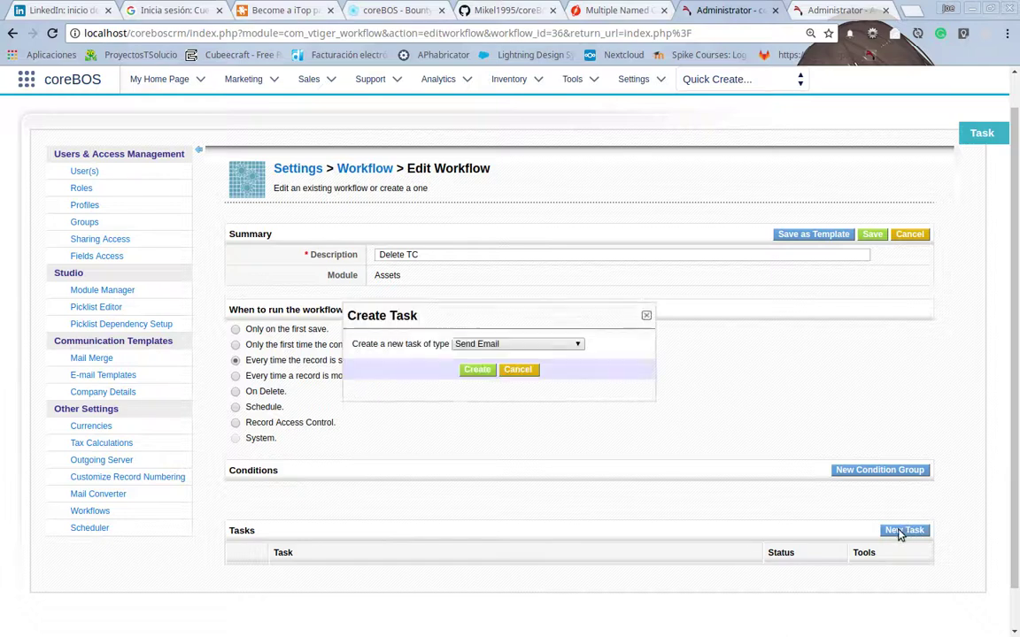
{"action": "left_click", "coordinate": [519, 345]}
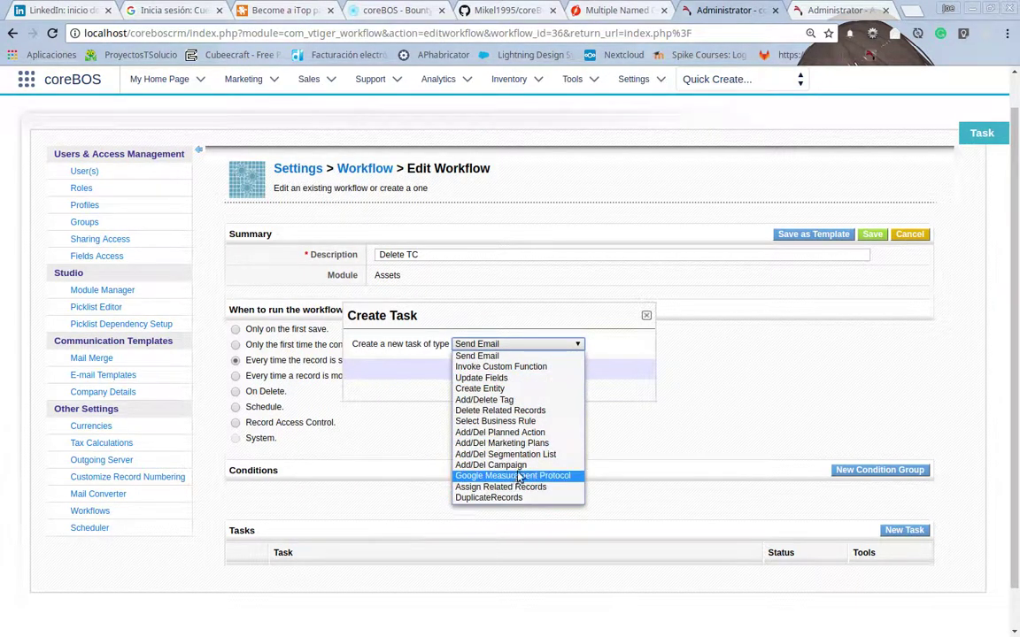
{"action": "left_click", "coordinate": [531, 413]}
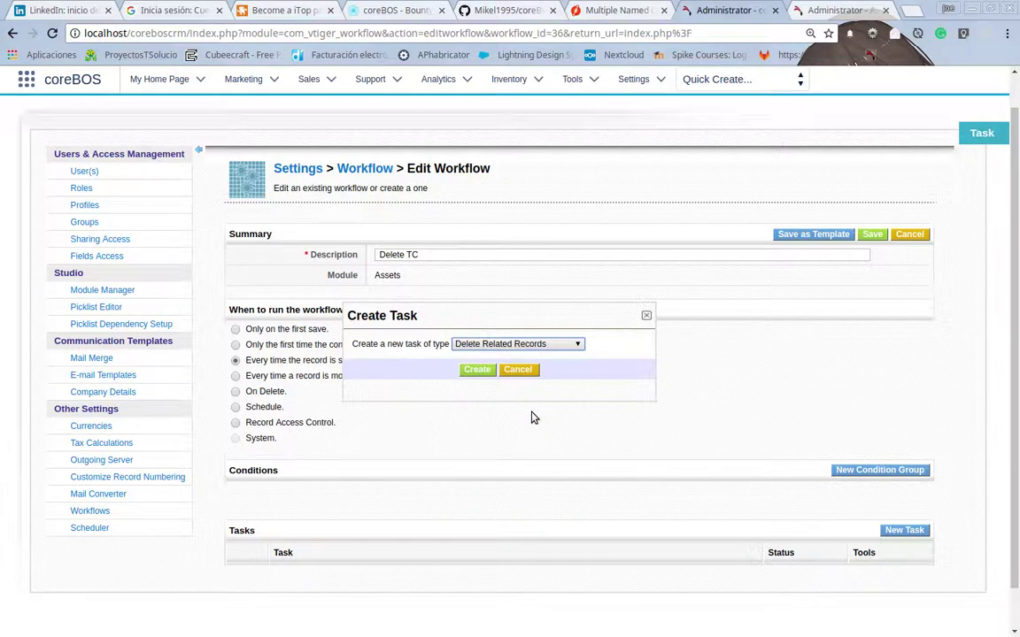
{"action": "left_click", "coordinate": [478, 371]}
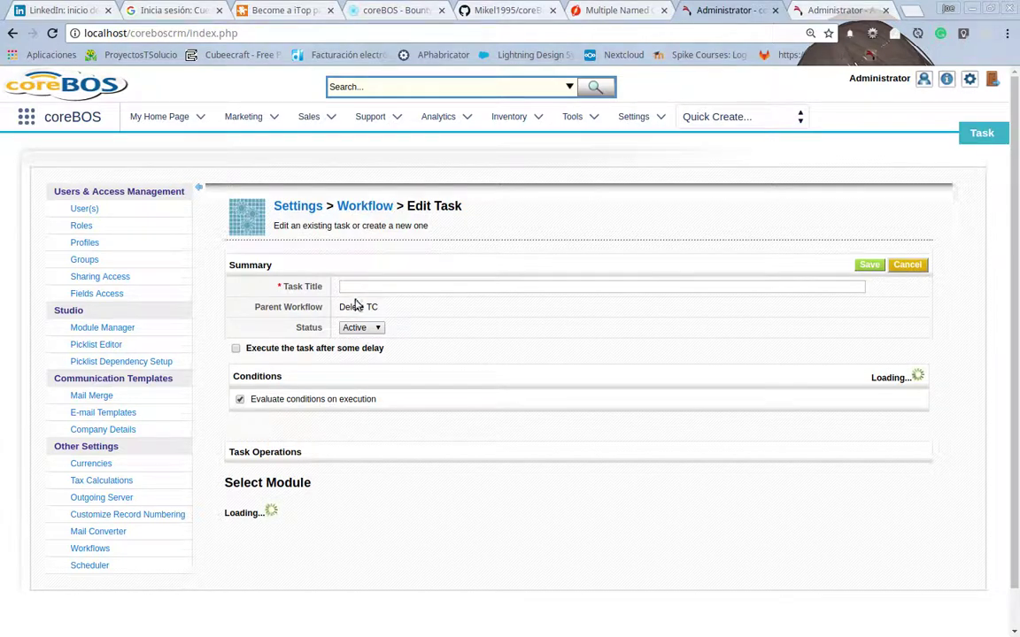
- Title the task Delete TC and disable evaluating conditions on execution
{"action": "left_click", "coordinate": [389, 286]}
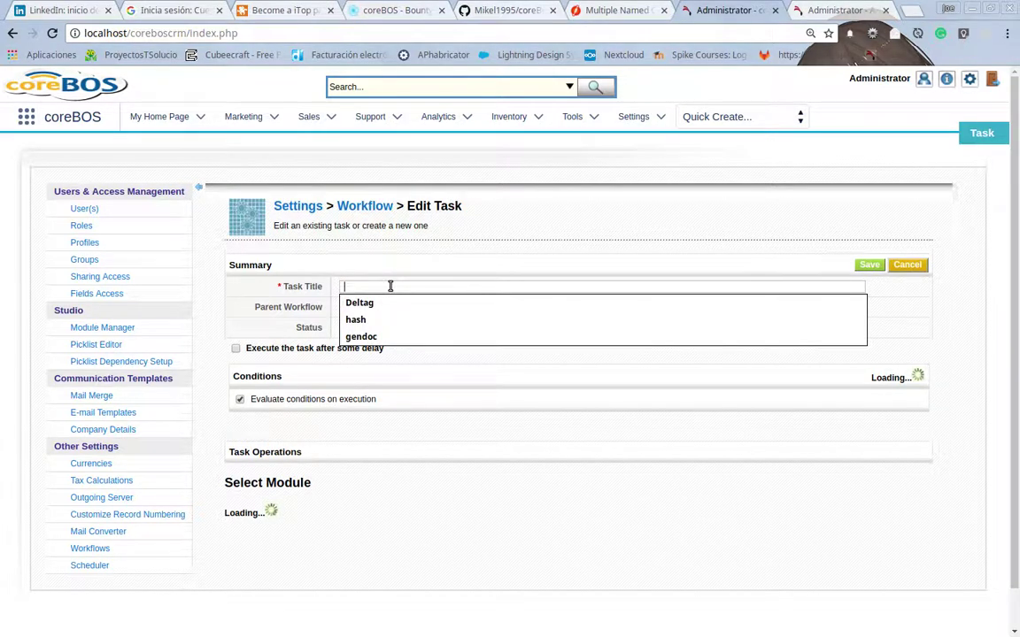
{"action": "type", "text": "Delete TC"}
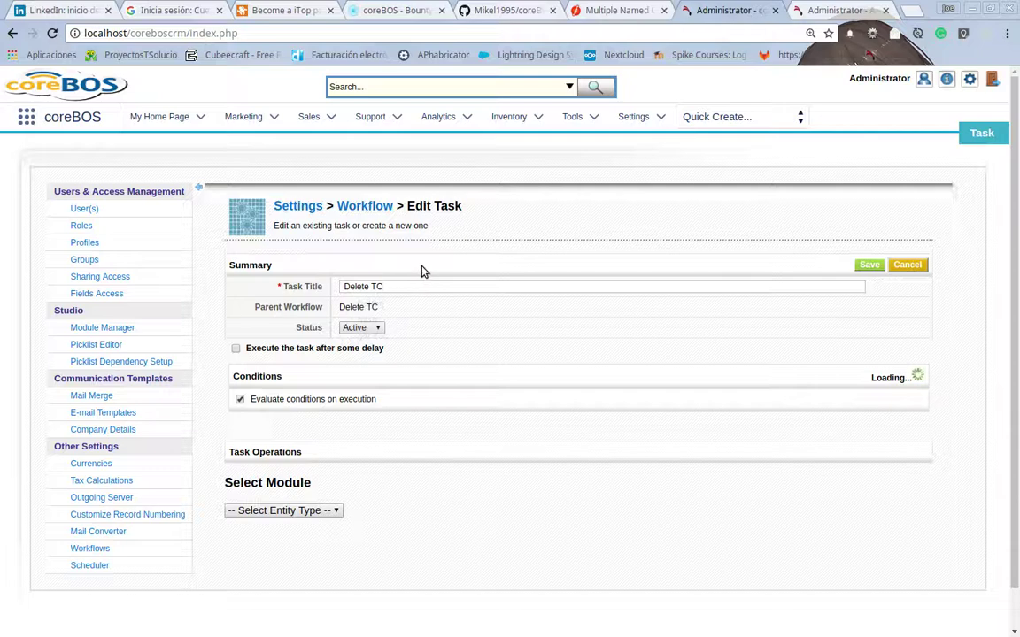
{"action": "left_click", "coordinate": [239, 399]}
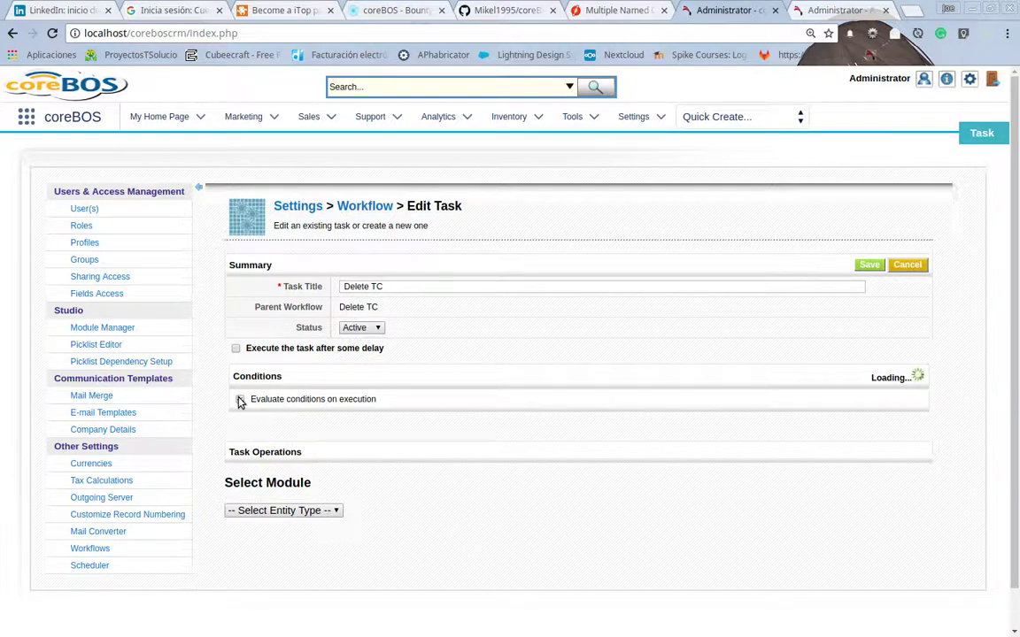
- Select Timecontrol as the module whose related records the task deletes and save the task
{"action": "left_click", "coordinate": [320, 512]}
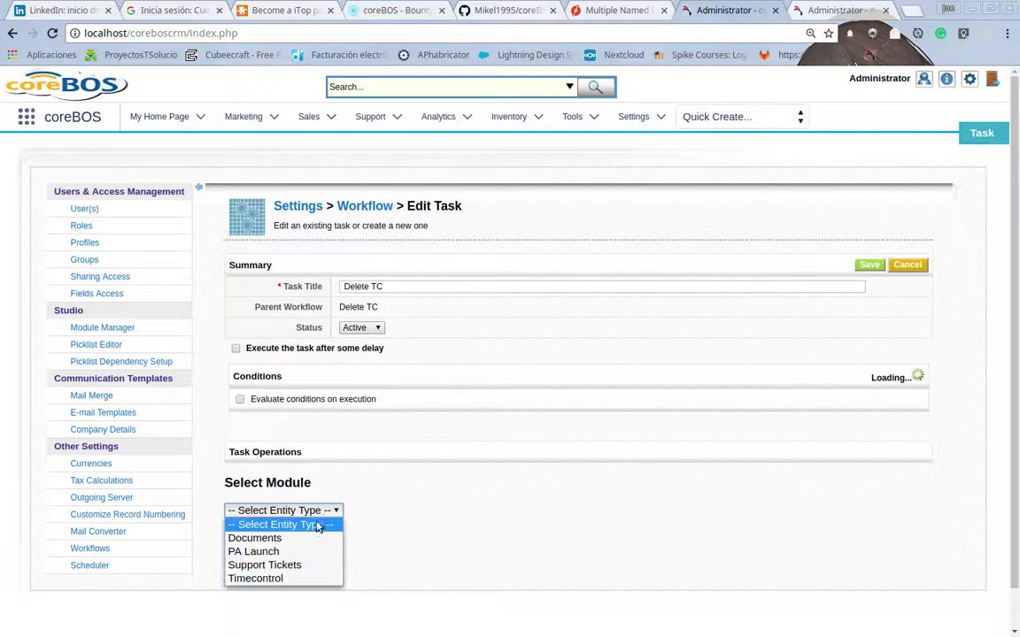
{"action": "key", "text": "Down"}
{"action": "key", "text": "Down"}
{"action": "key", "text": "Down"}
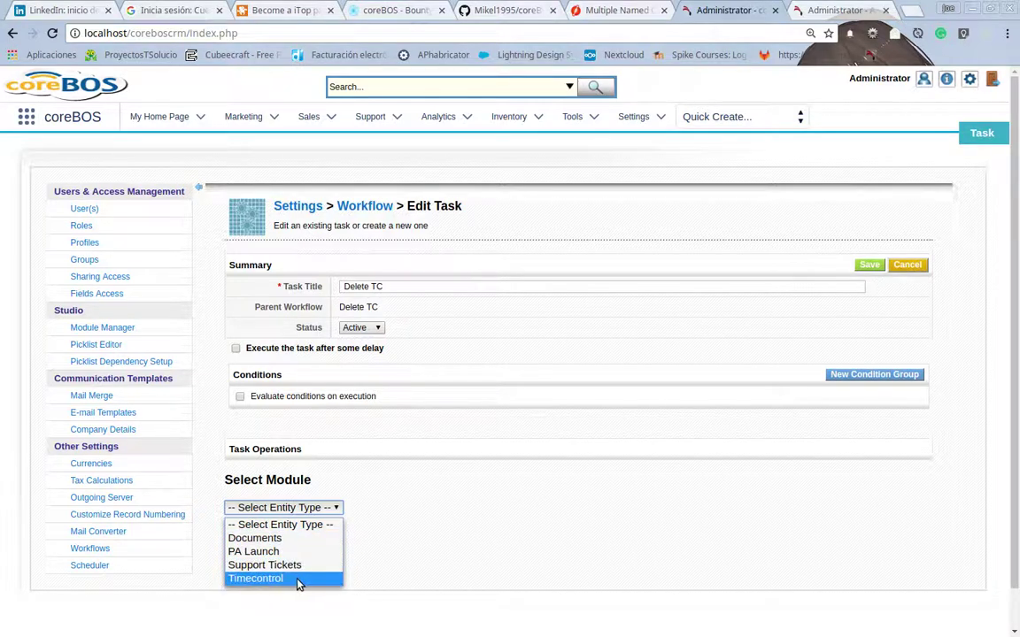
{"action": "key", "text": "Up"}
{"action": "key", "text": "Up"}
{"action": "key", "text": "Down"}
{"action": "key", "text": "Down"}
{"action": "left_click", "coordinate": [293, 583]}
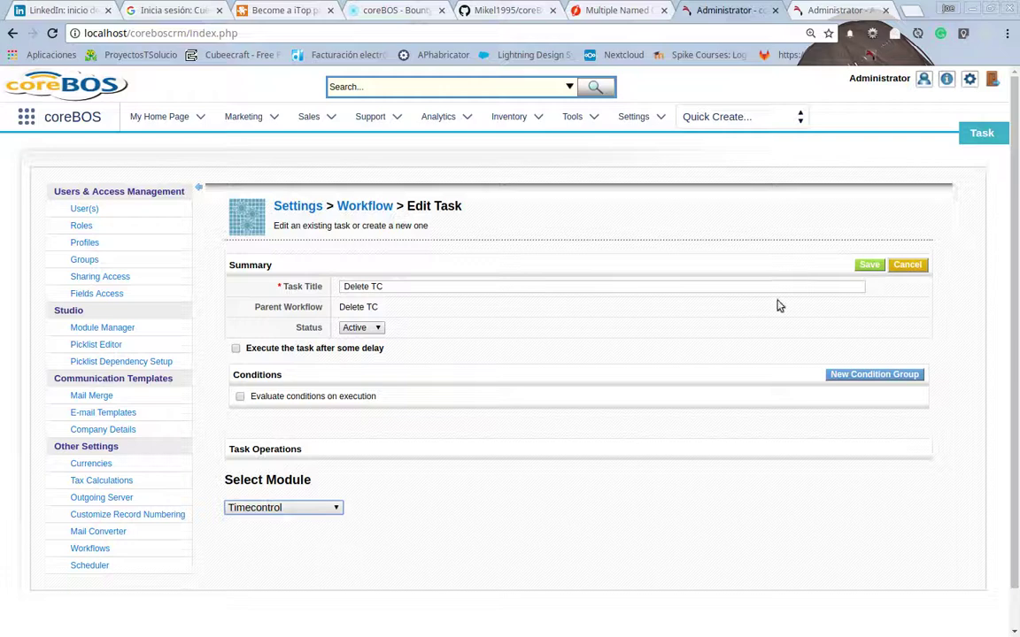
{"action": "left_click", "coordinate": [869, 266]}
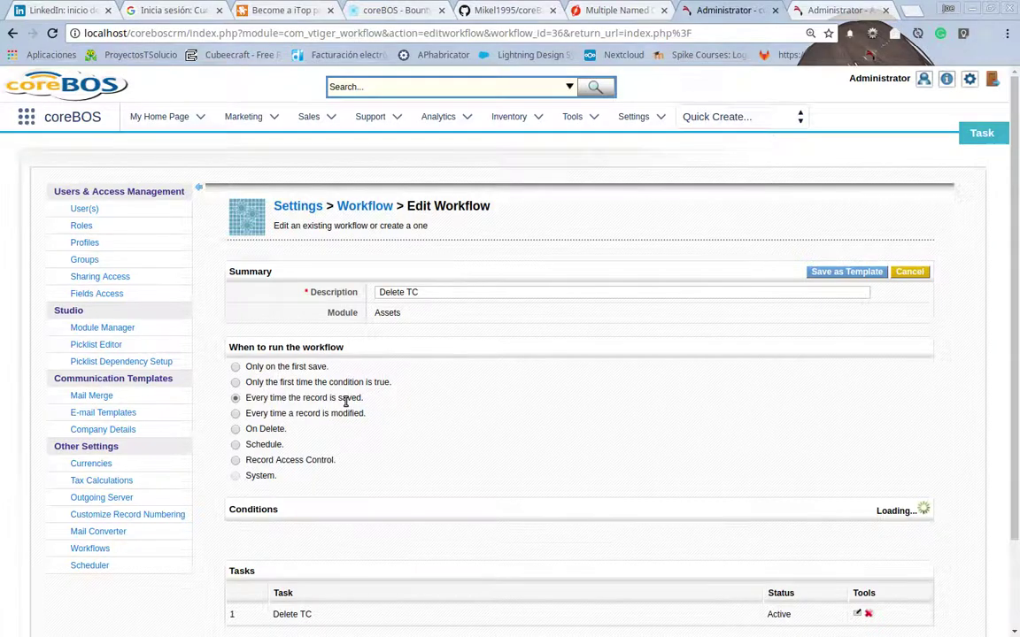
- Check the saved task in the workflow, then examine the full Timecontrol list in a separate browser tab
{"action": "scroll", "coordinate": [346, 401], "scroll_direction": "down", "scroll_amount": 1}
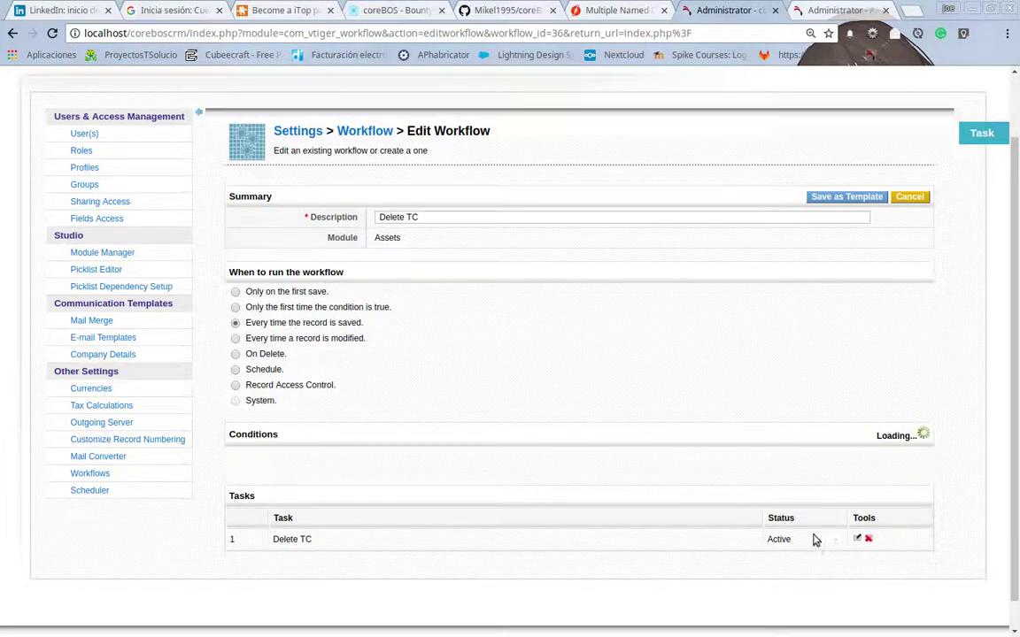
{"action": "left_click", "coordinate": [811, 8]}
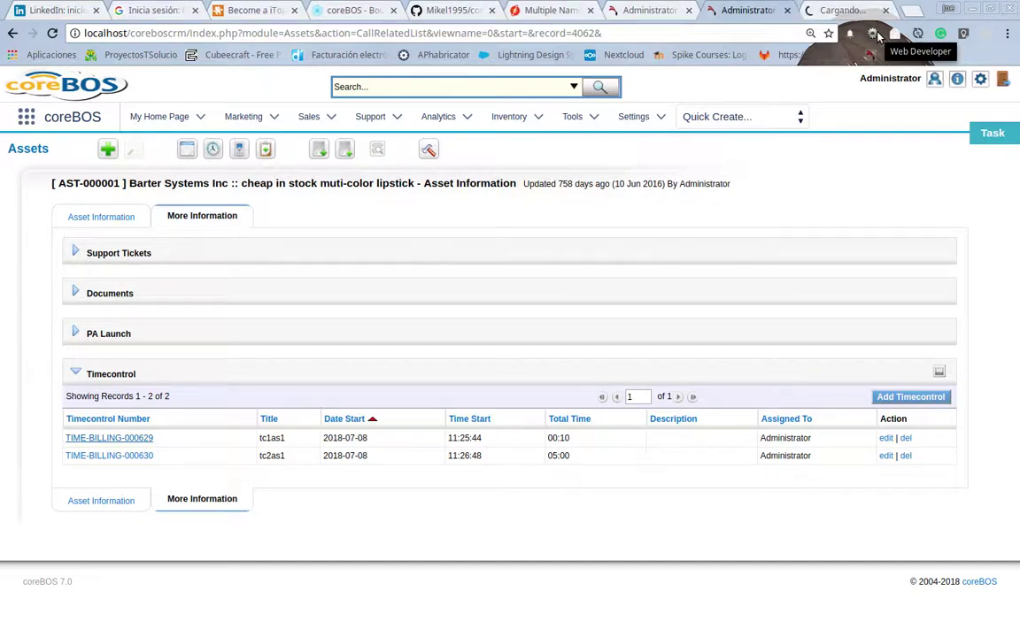
{"action": "left_click", "coordinate": [847, 11]}
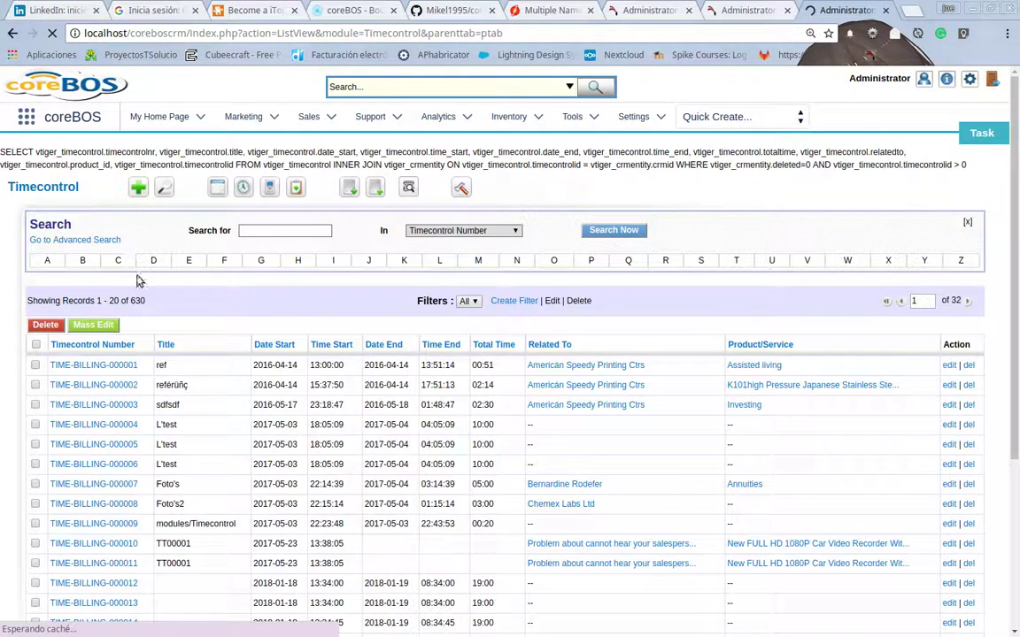
- Open asset AST-000001 for editing and save it unchanged to trigger the workflow
{"action": "left_click", "coordinate": [724, 12]}
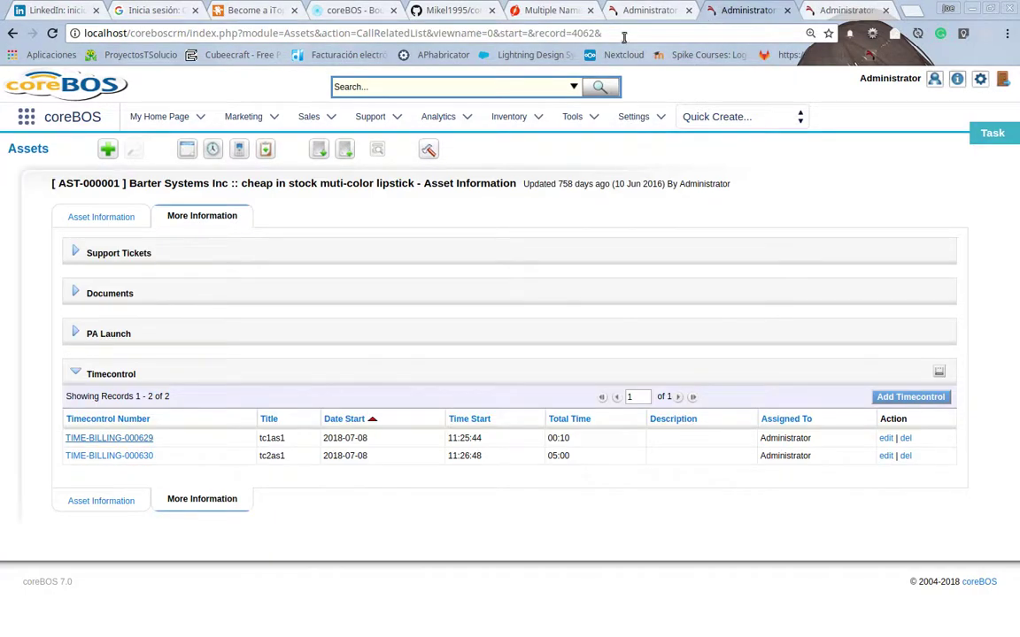
{"action": "left_click", "coordinate": [101, 217]}
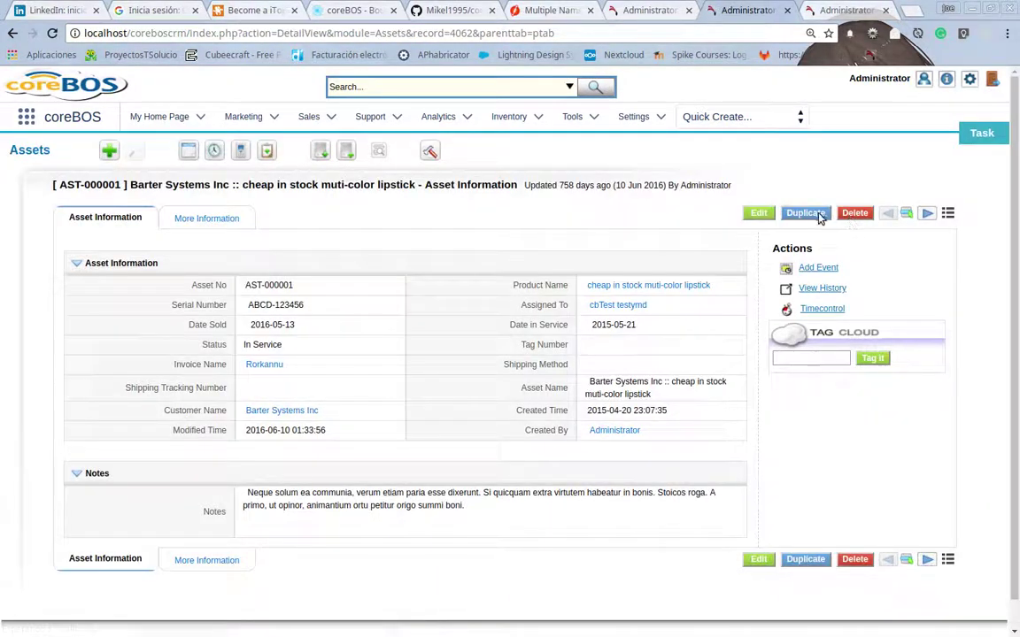
{"action": "left_click", "coordinate": [758, 213]}
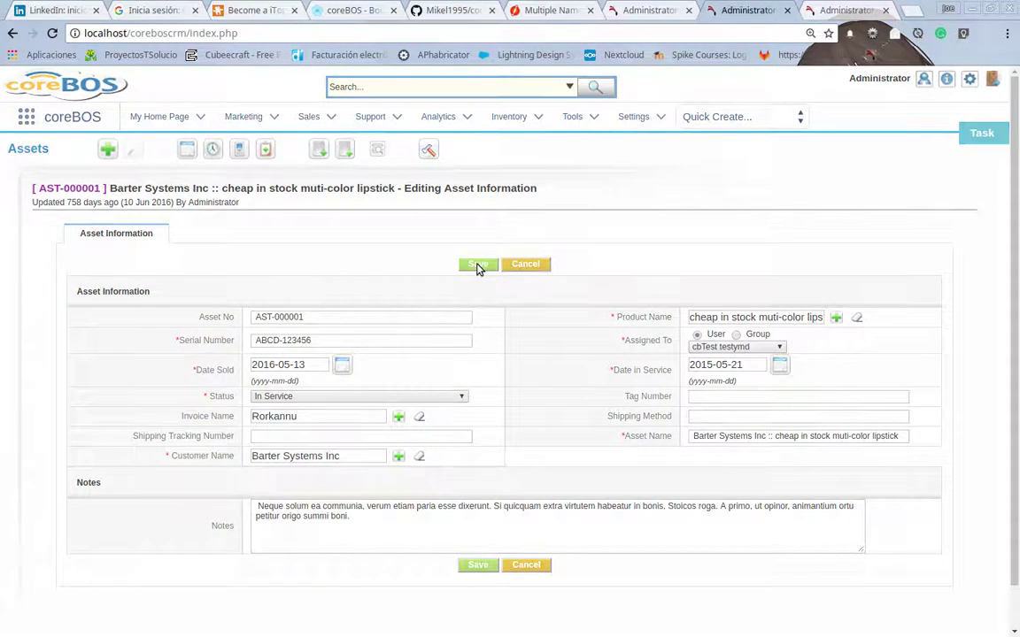
{"action": "left_click", "coordinate": [478, 266]}
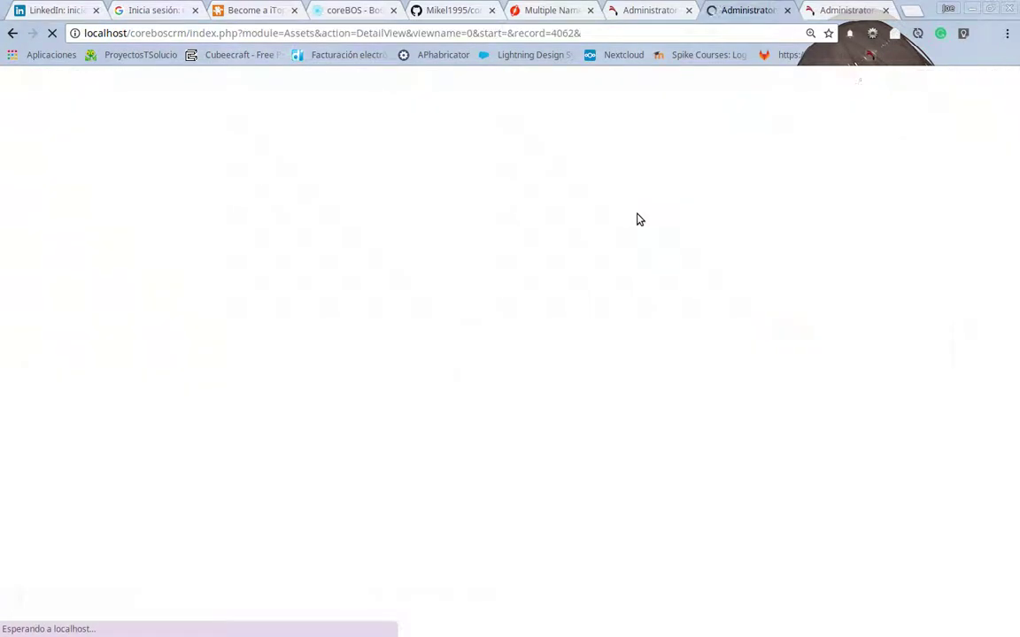
- Examine the asset's related timecontrols and reload the full Timecontrol list to check whether the records were deleted
{"action": "mouse_move", "coordinate": [241, 225]}
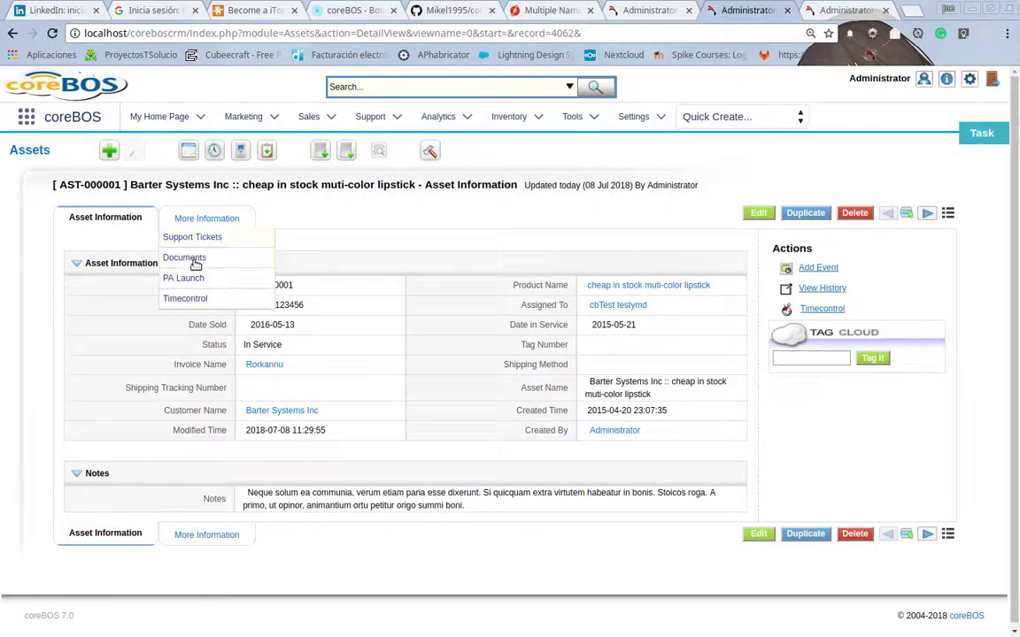
{"action": "left_click", "coordinate": [184, 297]}
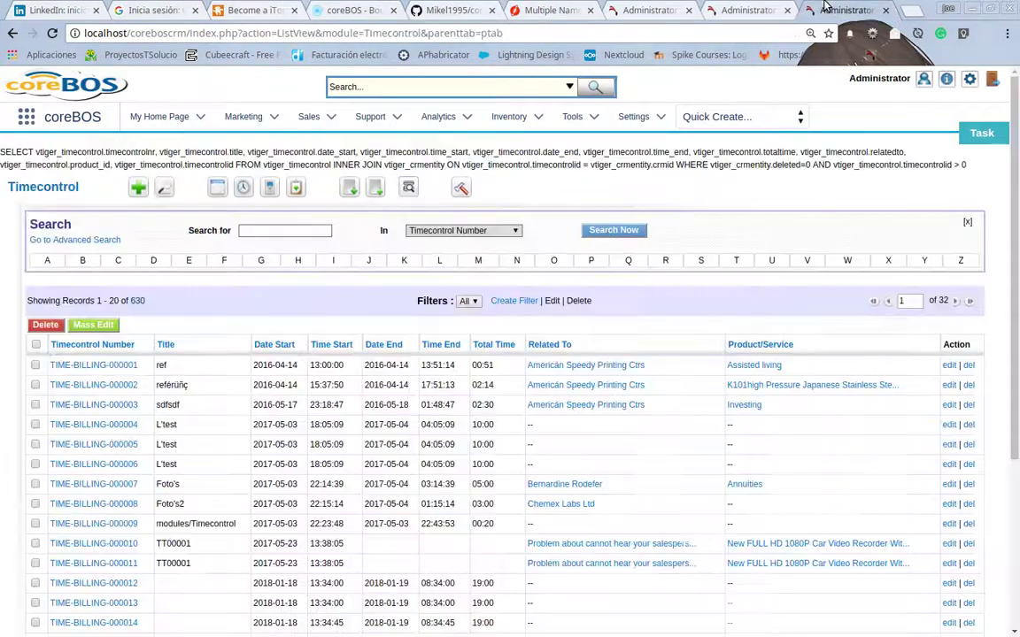
{"action": "left_click", "coordinate": [50, 191]}
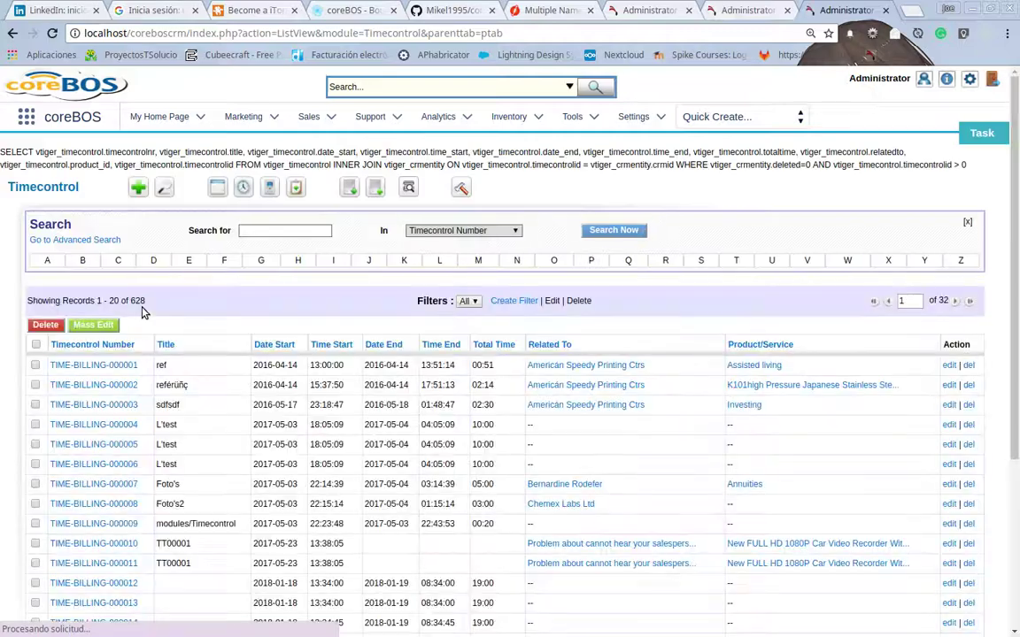
{"action": "left_click", "coordinate": [731, 8]}
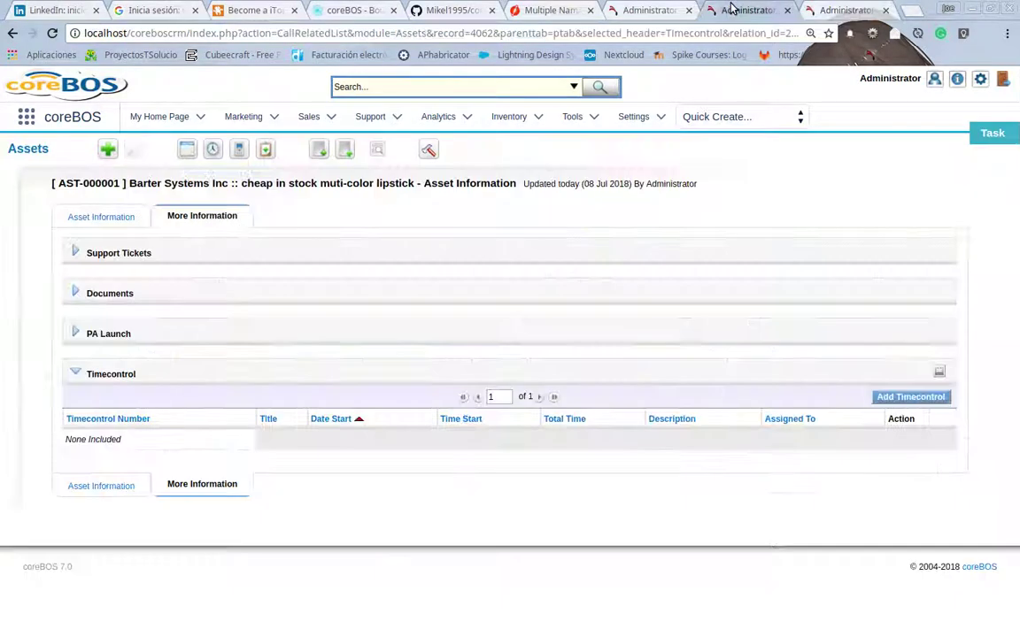
- Examine the task types available for a new task in the Delete TC workflow, including Delete Related Records, without creating one
{"action": "left_click", "coordinate": [622, 9]}
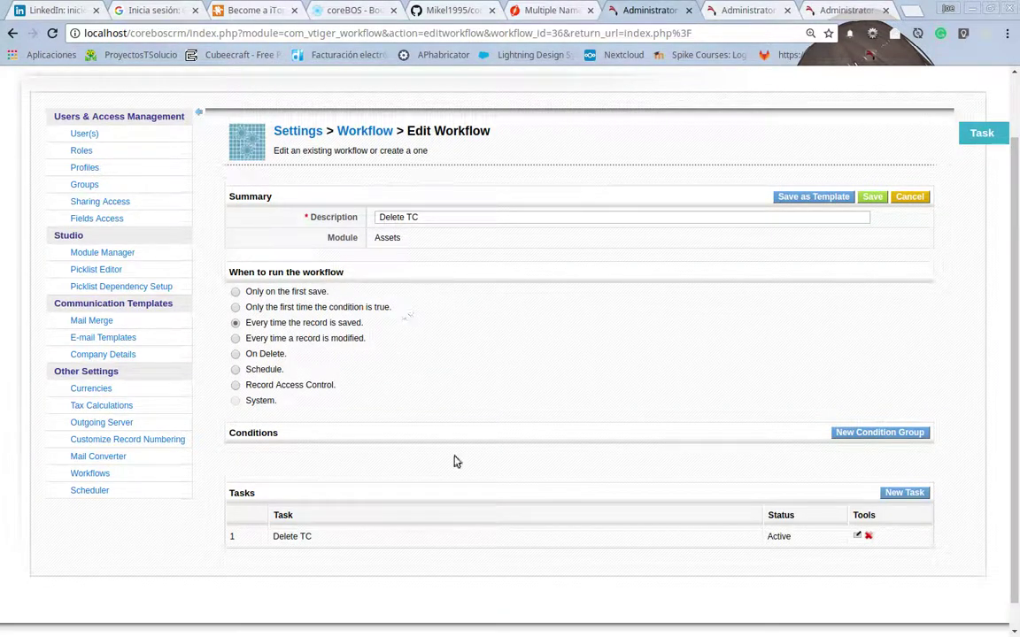
{"action": "left_click", "coordinate": [904, 492]}
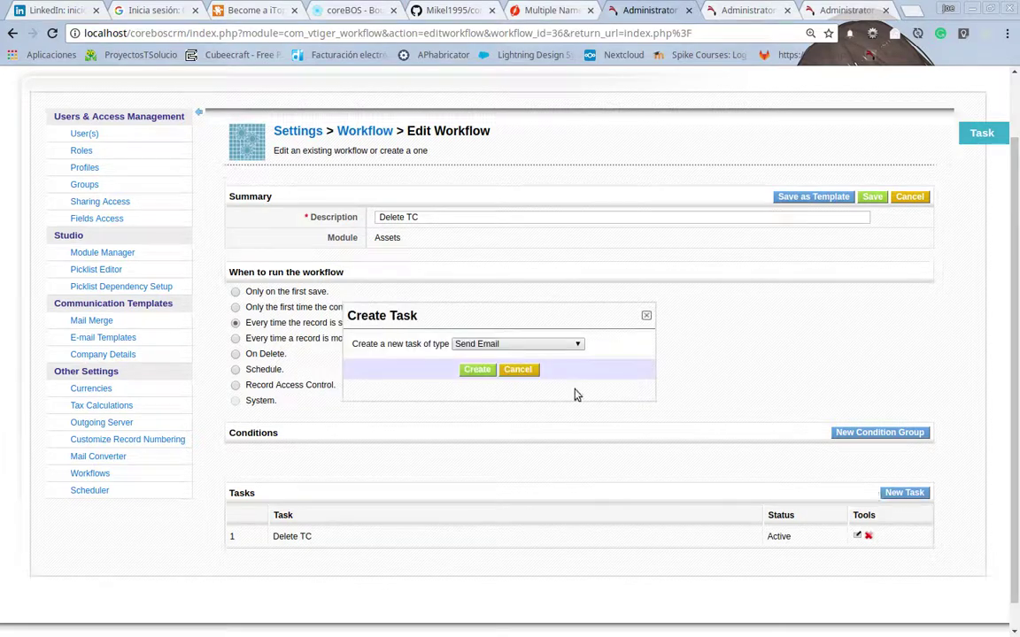
{"action": "left_click", "coordinate": [548, 345]}
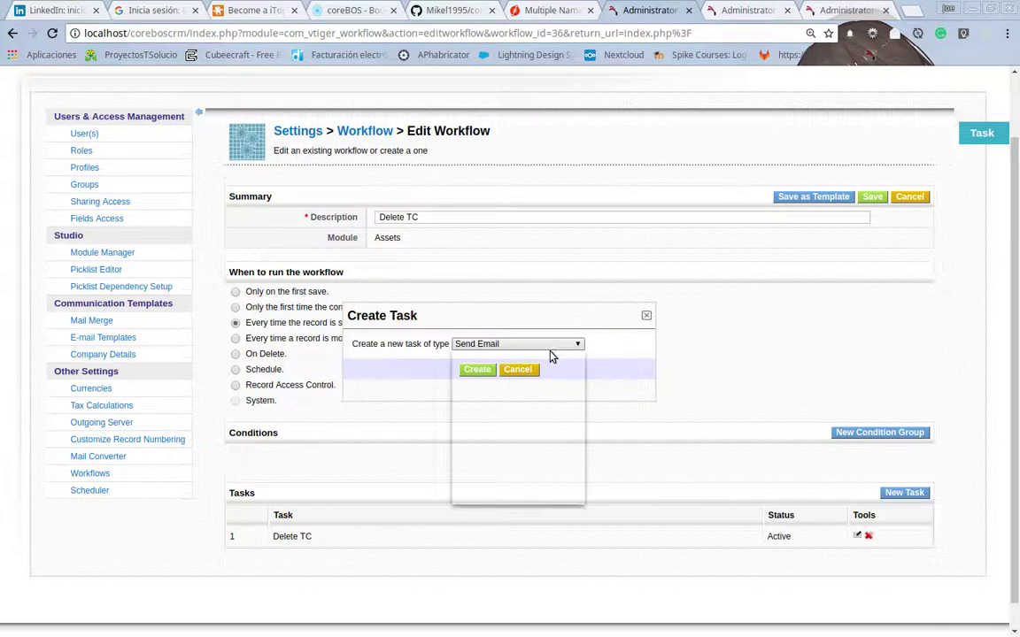
{"action": "key", "text": "Escape"}
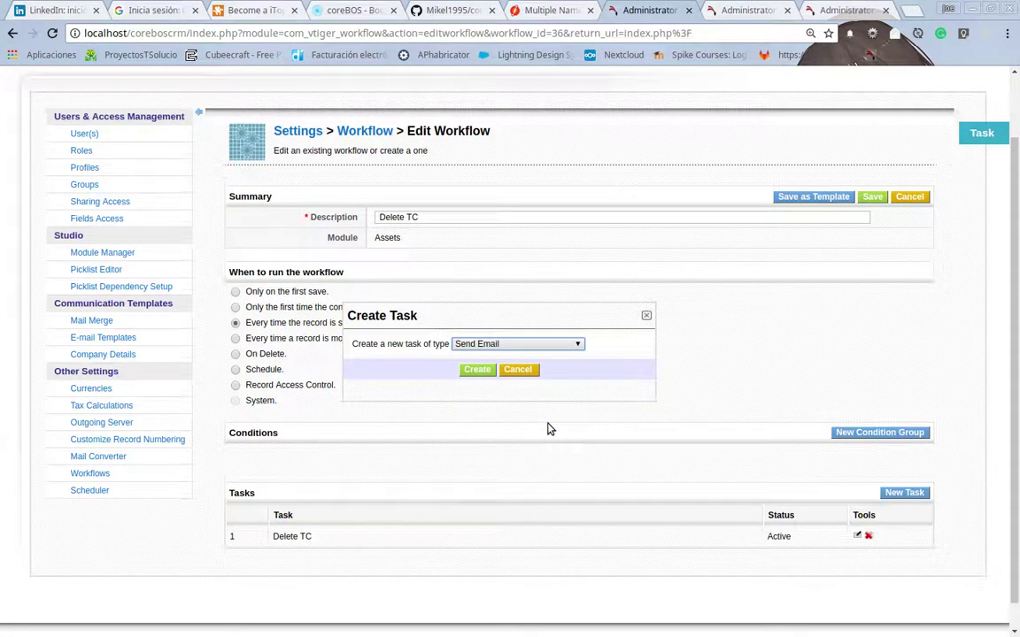
{"action": "left_click", "coordinate": [559, 345]}
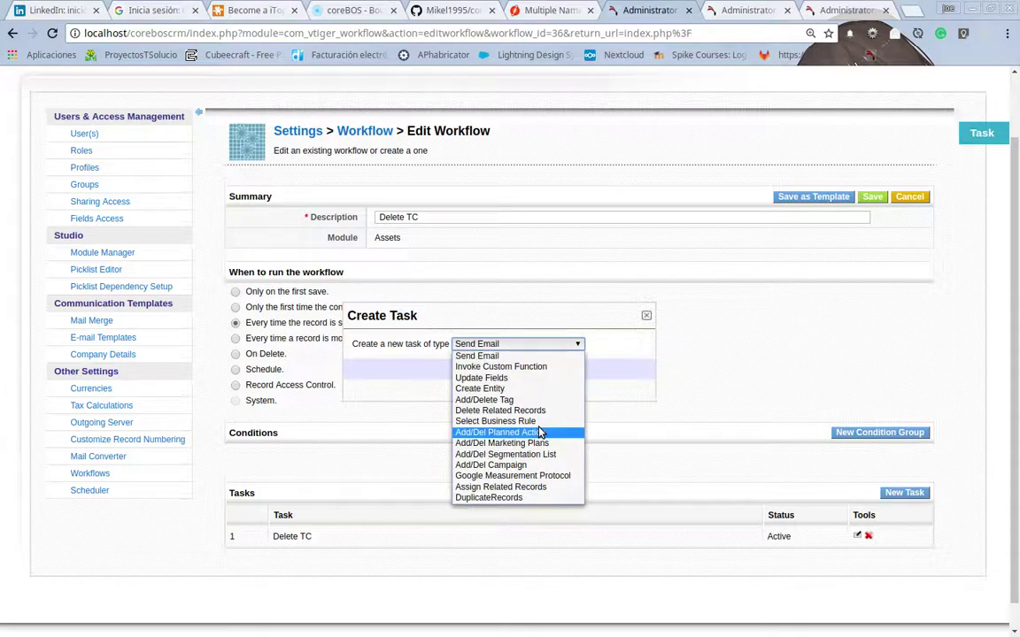
{"action": "left_click", "coordinate": [545, 413]}
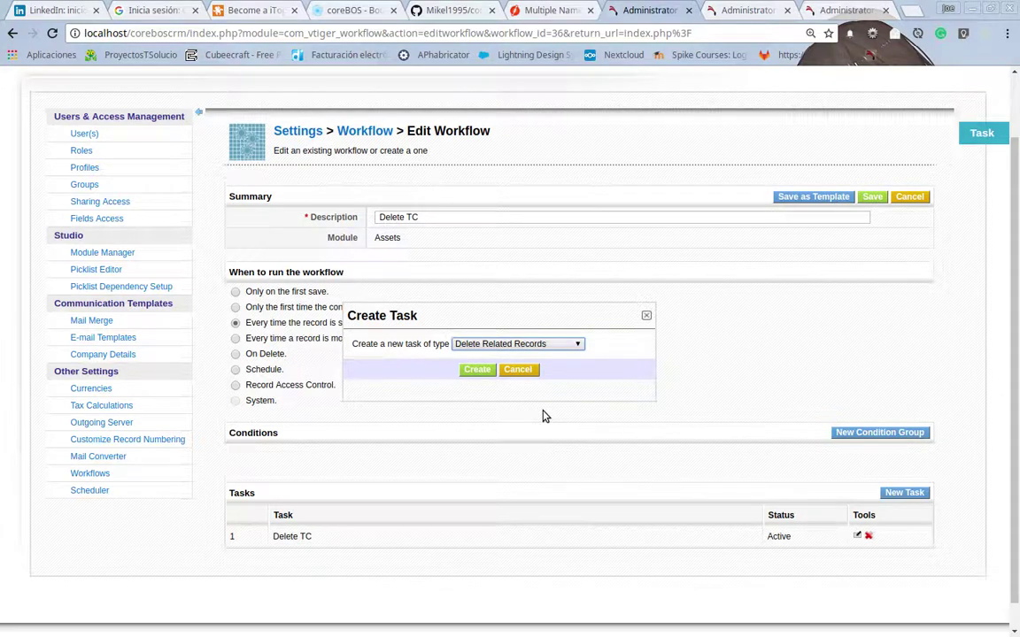
{"action": "left_click", "coordinate": [517, 370]}
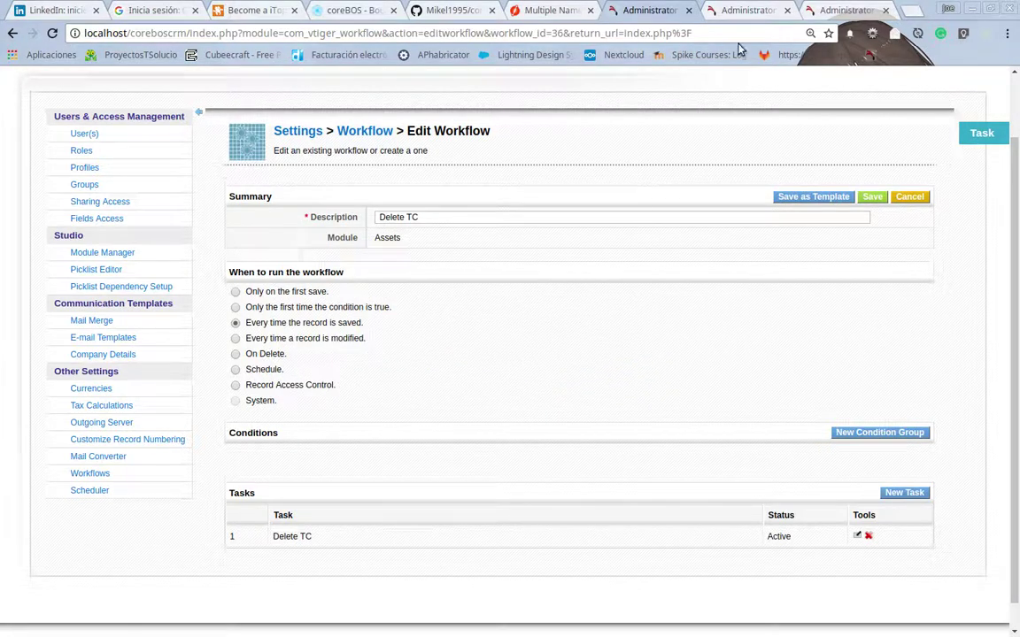
- Check the asset's related timecontrols, then try adding a condition group with two conditions to the workflow's Delete TC task
{"action": "left_click", "coordinate": [748, 10]}
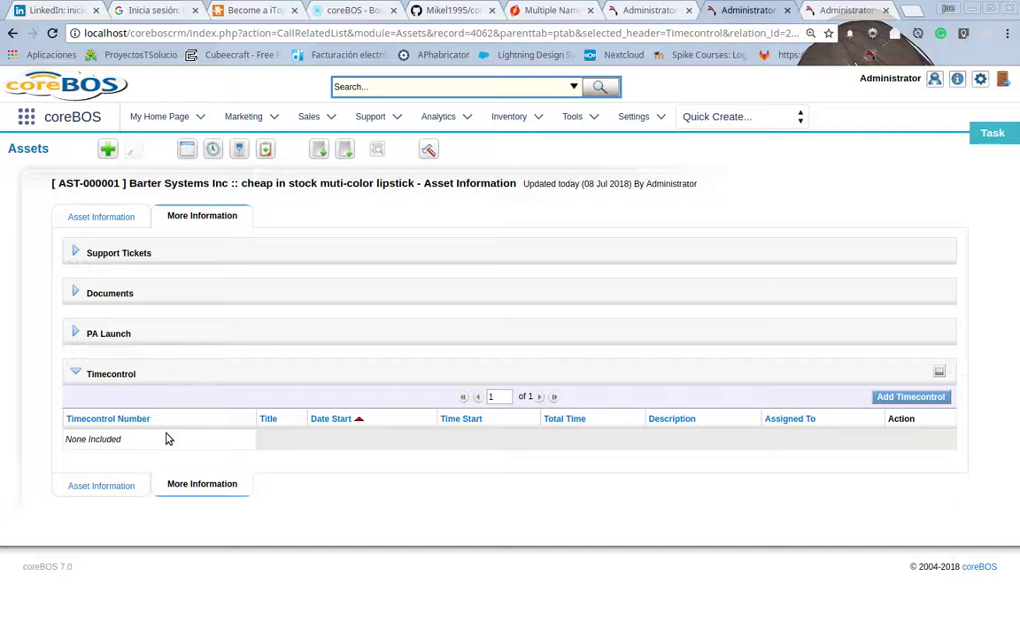
{"action": "left_click", "coordinate": [642, 10]}
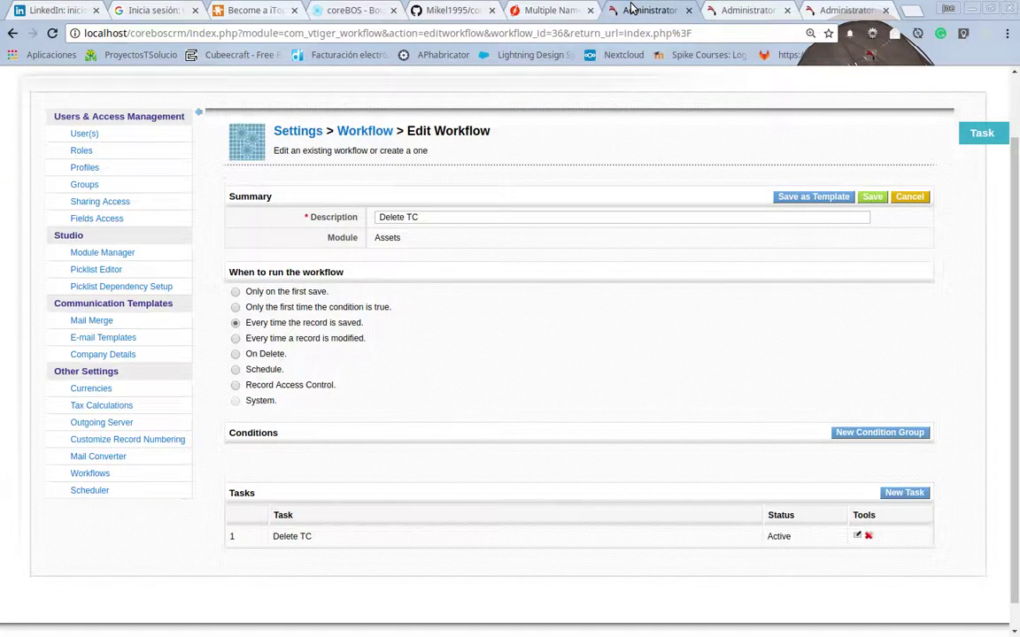
{"action": "left_click", "coordinate": [857, 535]}
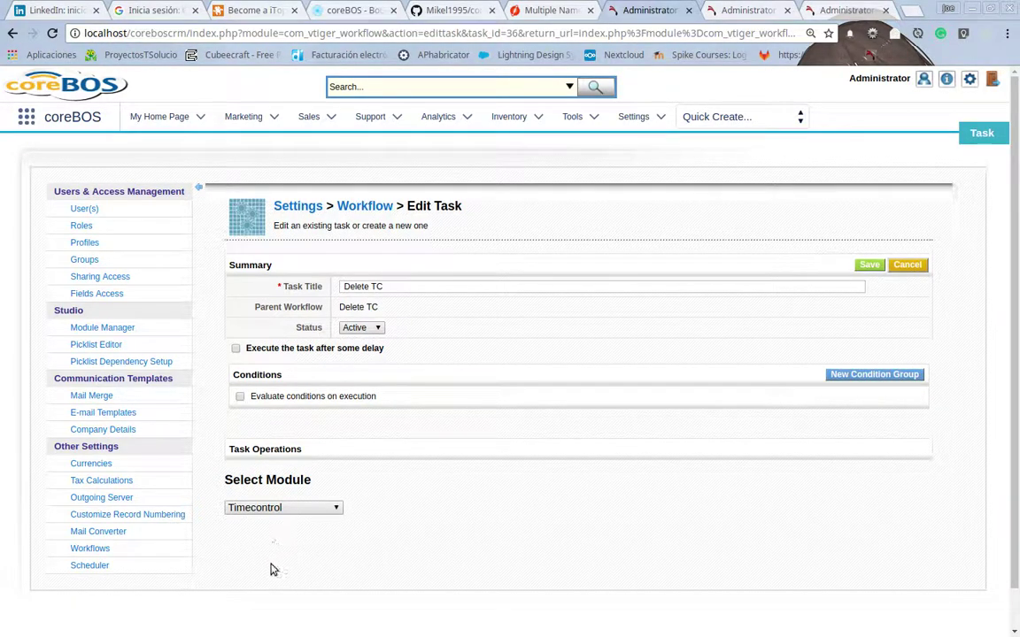
{"action": "left_click", "coordinate": [857, 379]}
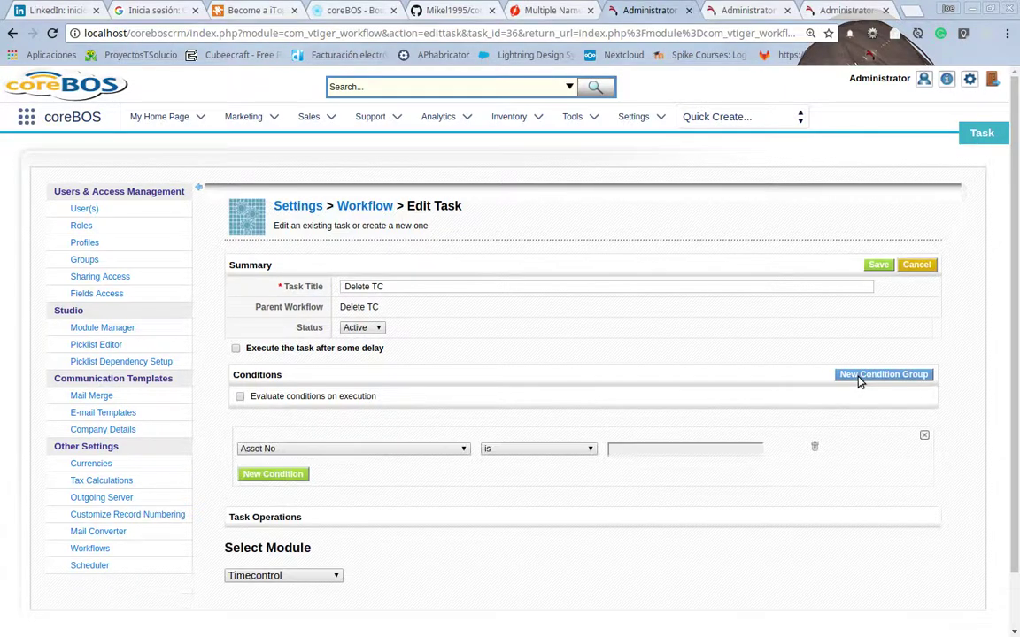
{"action": "scroll", "coordinate": [649, 359], "scroll_direction": "down", "scroll_amount": 2}
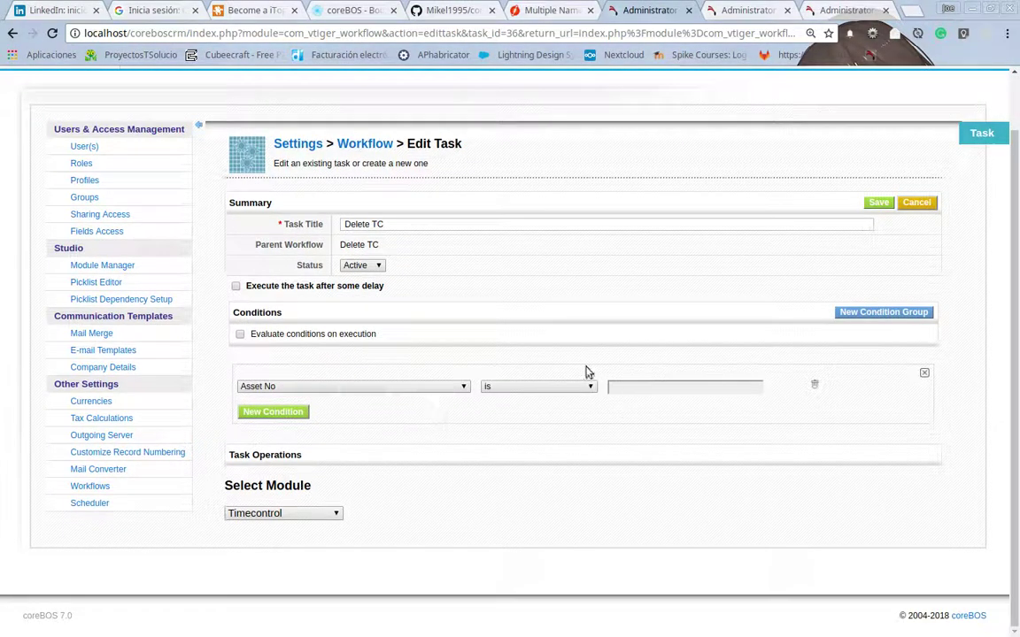
{"action": "left_click", "coordinate": [303, 415]}
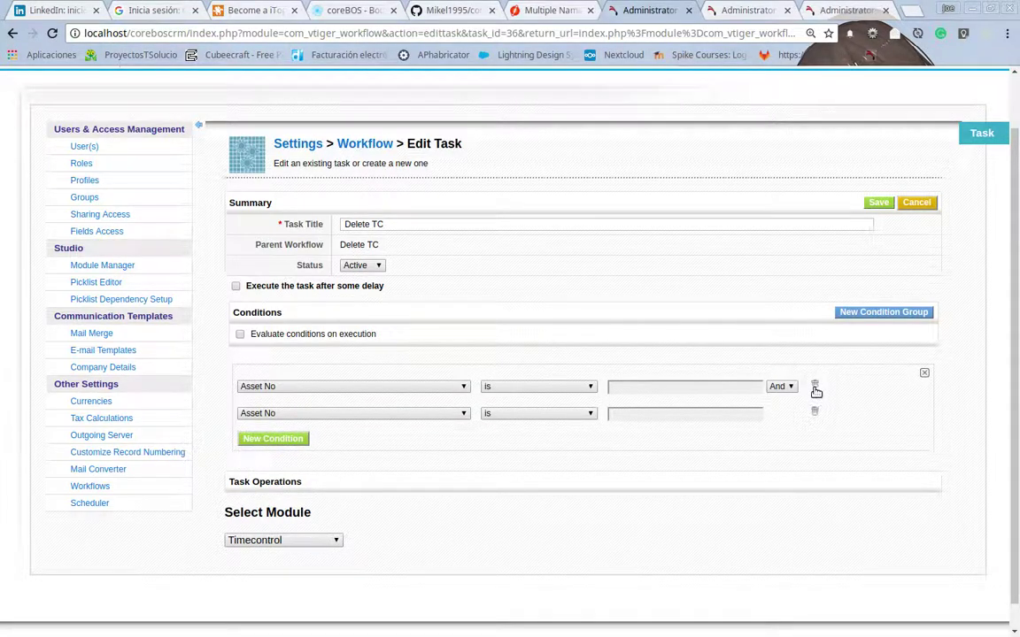
- Examine the asset and related product fields available for the first task condition, then discard the task changes
{"action": "left_click", "coordinate": [284, 391]}
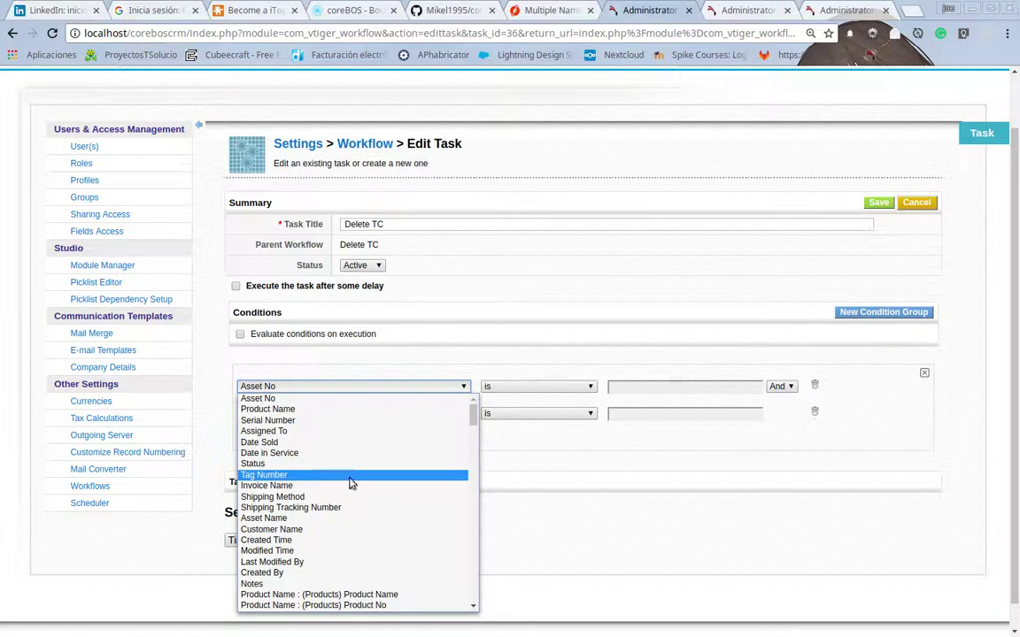
{"action": "scroll", "coordinate": [321, 460], "scroll_direction": "down", "scroll_amount": 5}
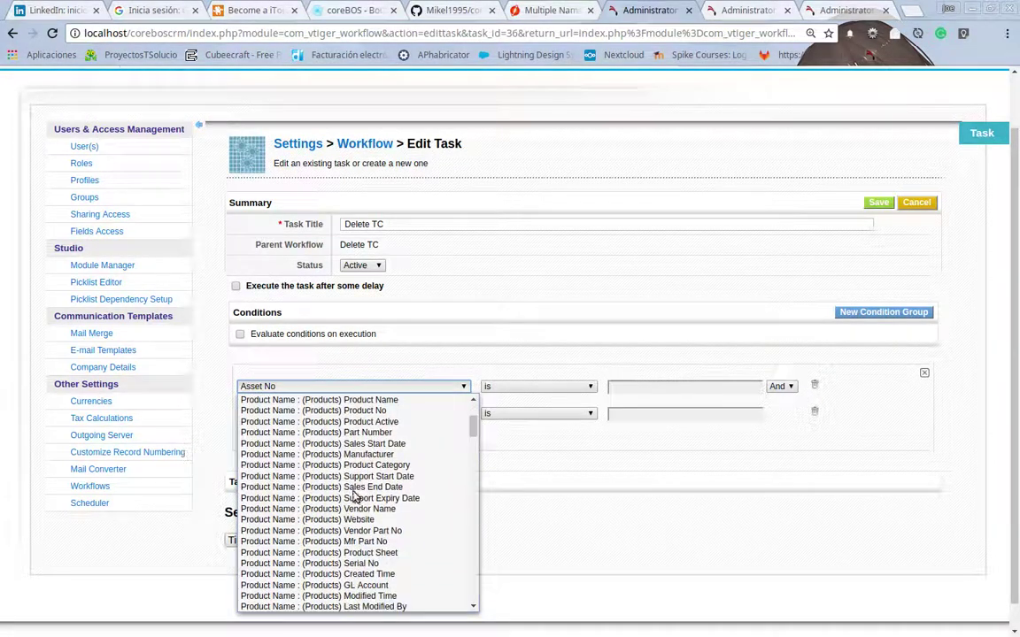
{"action": "left_click", "coordinate": [581, 473]}
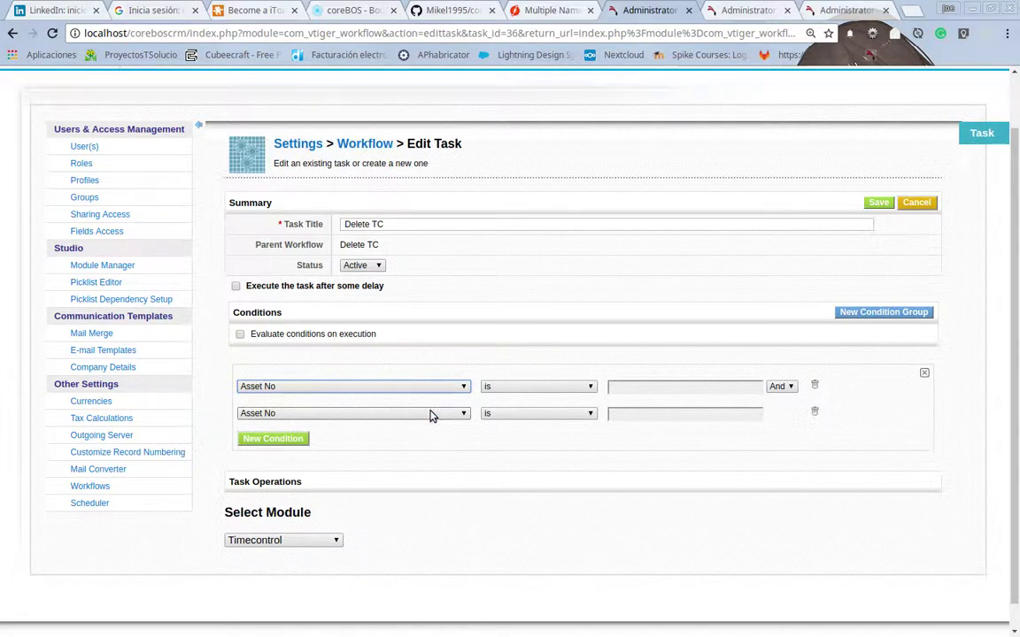
{"action": "left_click", "coordinate": [295, 387]}
{"action": "scroll", "coordinate": [332, 424], "scroll_direction": "down", "scroll_amount": 4}
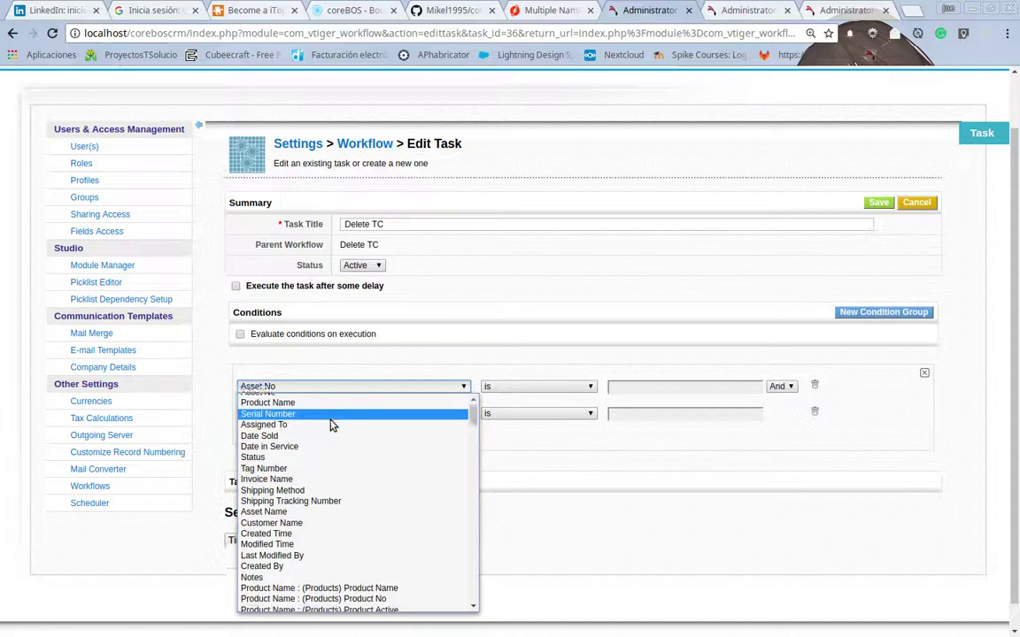
{"action": "scroll", "coordinate": [331, 430], "scroll_direction": "down", "scroll_amount": 4}
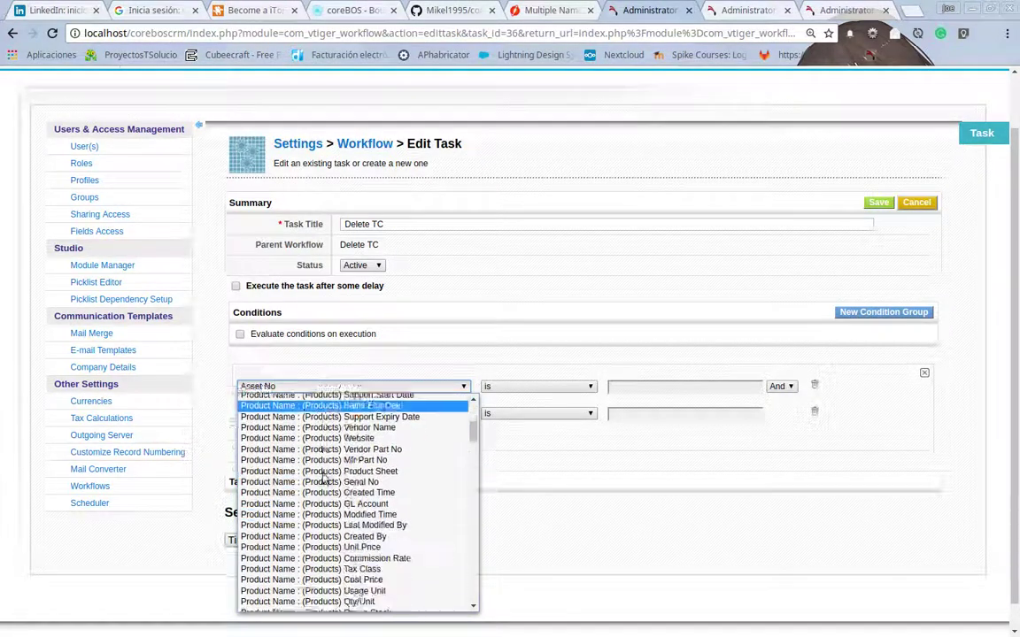
{"action": "left_click", "coordinate": [609, 513]}
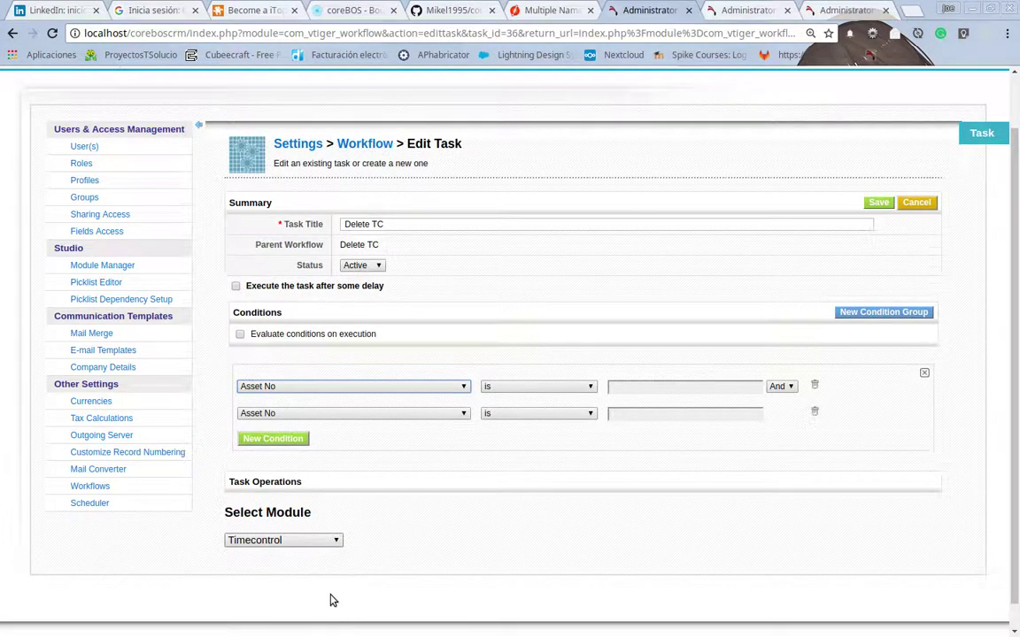
{"action": "left_click", "coordinate": [916, 205]}
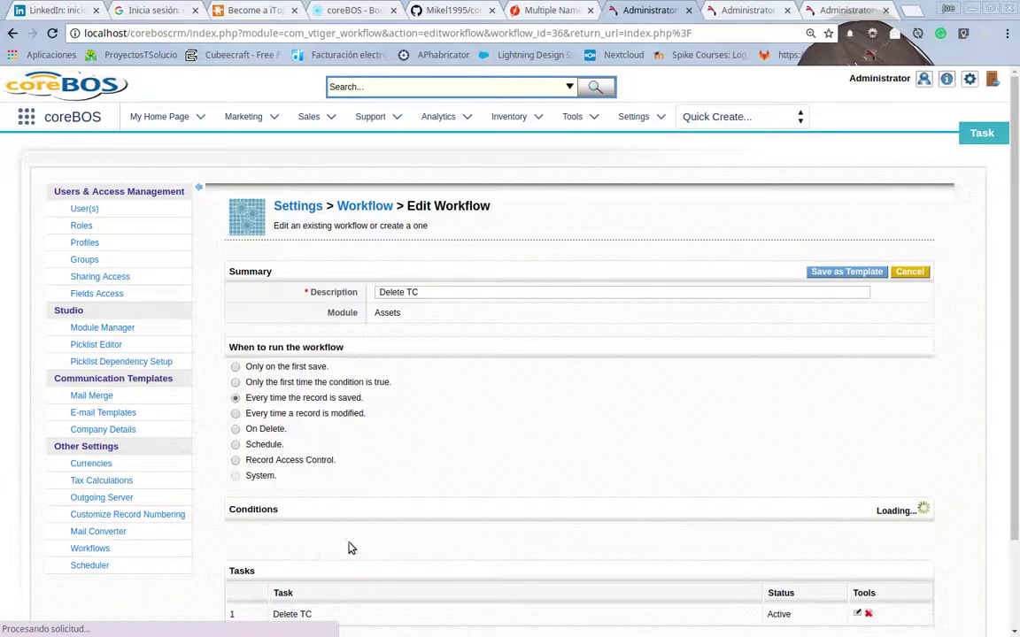
- Start a new timecontrol from asset AST-000001 to inspect its Related To field, then discard the record
{"action": "left_click", "coordinate": [721, 11]}
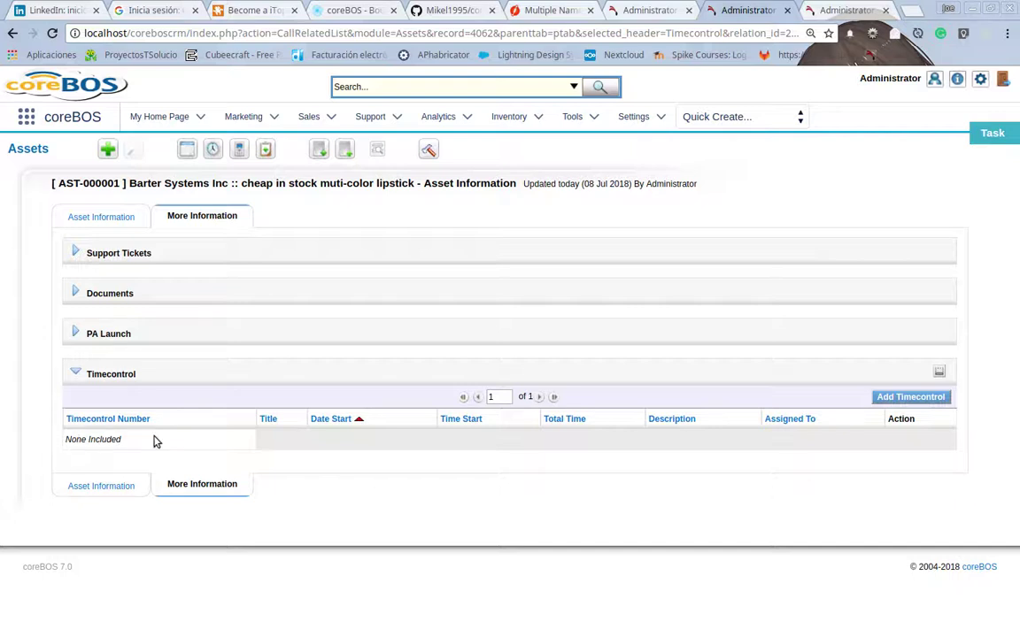
{"action": "double_click", "coordinate": [112, 374]}
{"action": "left_click", "coordinate": [896, 402]}
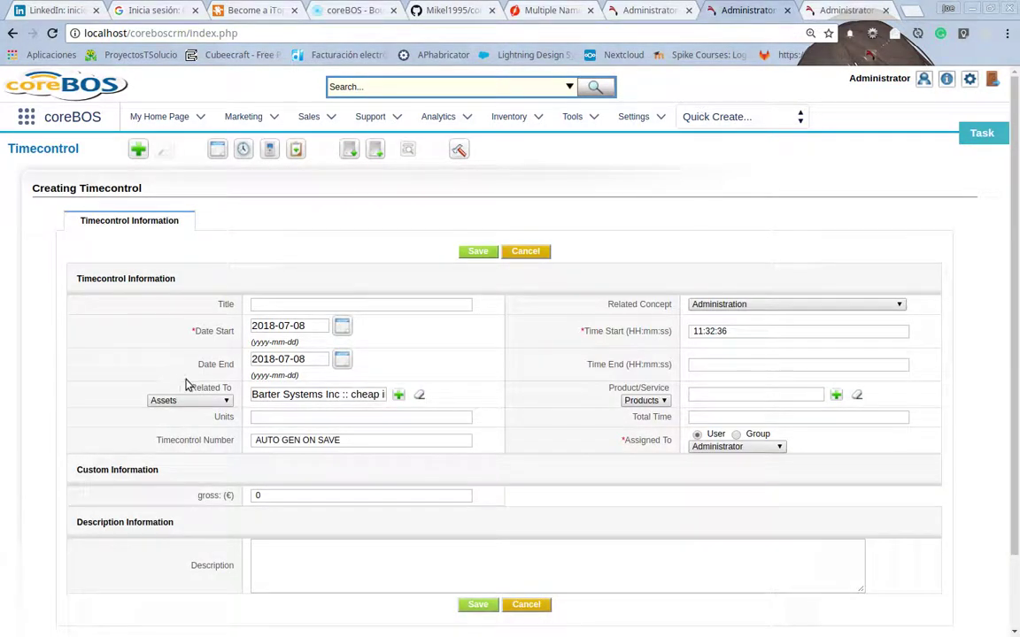
{"action": "left_click_drag", "start_coordinate": [189, 388], "coordinate": [234, 389]}
{"action": "left_click", "coordinate": [276, 396]}
{"action": "left_click", "coordinate": [528, 253]}
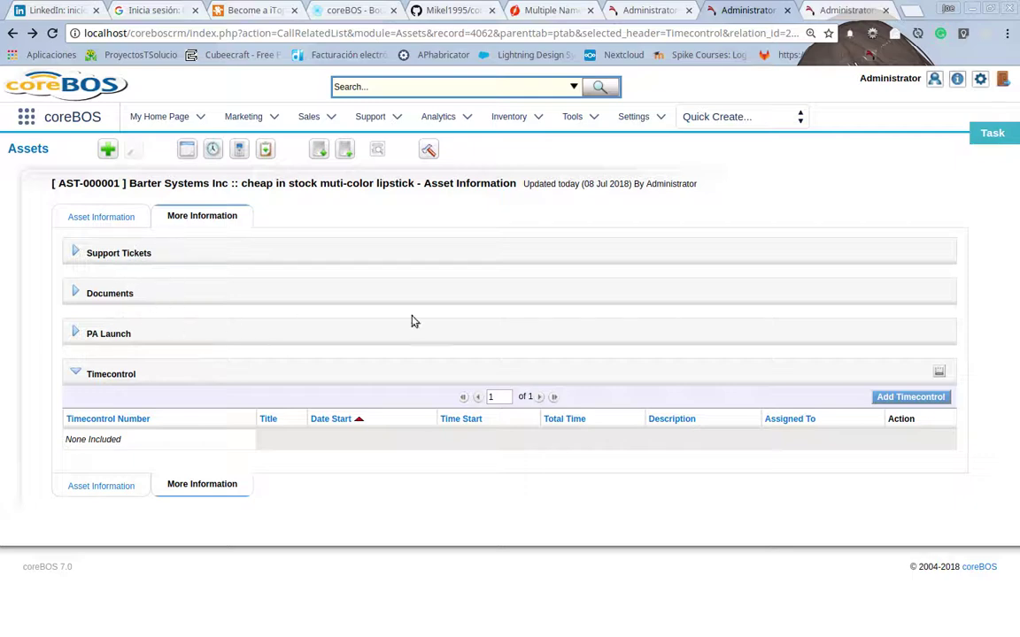
- Try Documents as the module in the Delete TC task, then leave it unsaved for the workflow list
{"action": "left_click", "coordinate": [635, 9]}
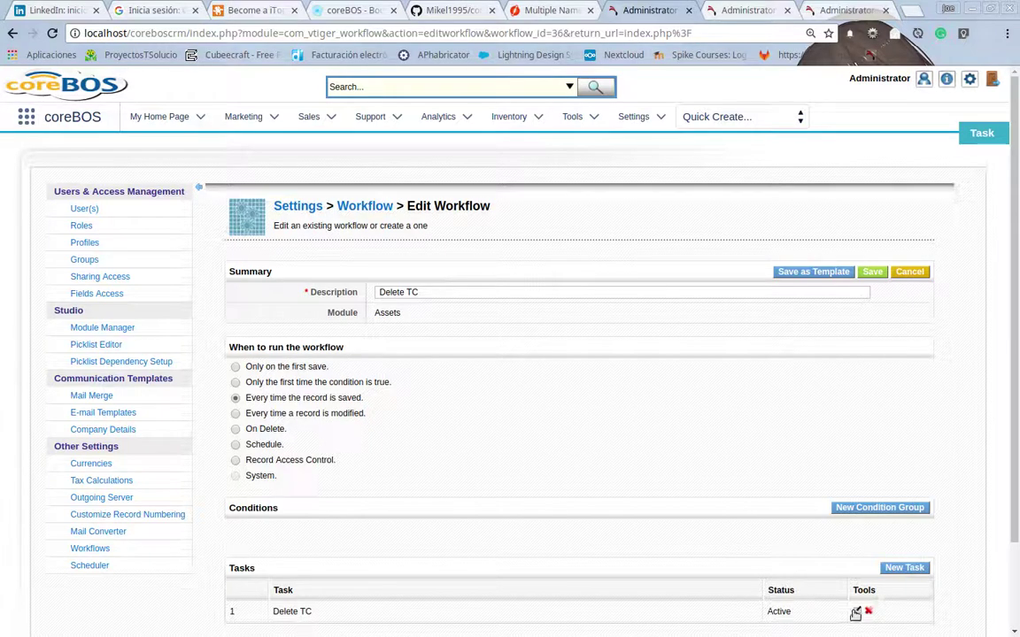
{"action": "left_click", "coordinate": [855, 612]}
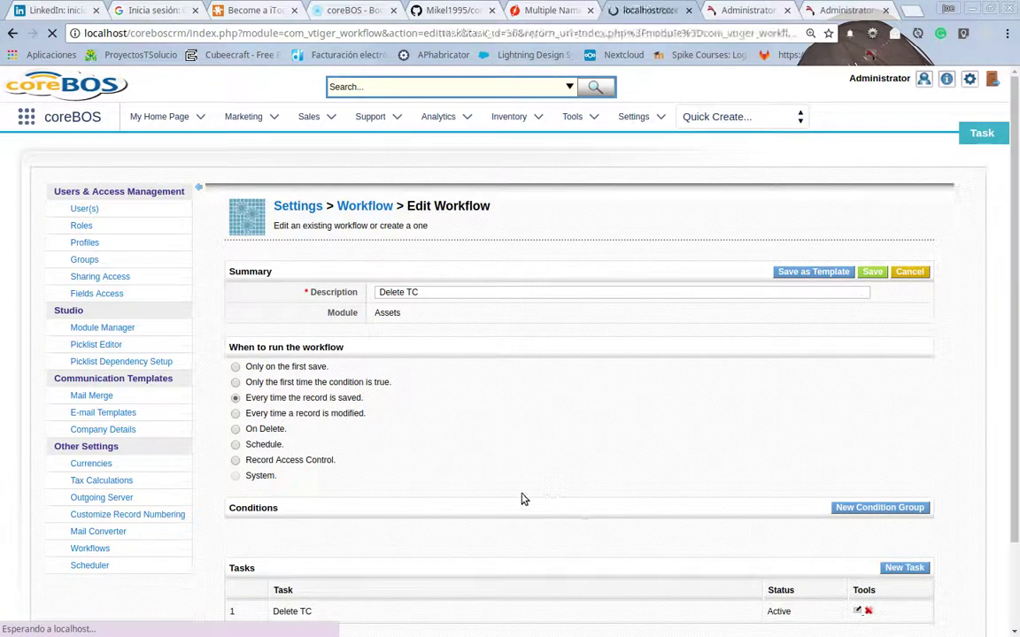
{"action": "scroll", "coordinate": [357, 469], "scroll_direction": "down", "scroll_amount": 1}
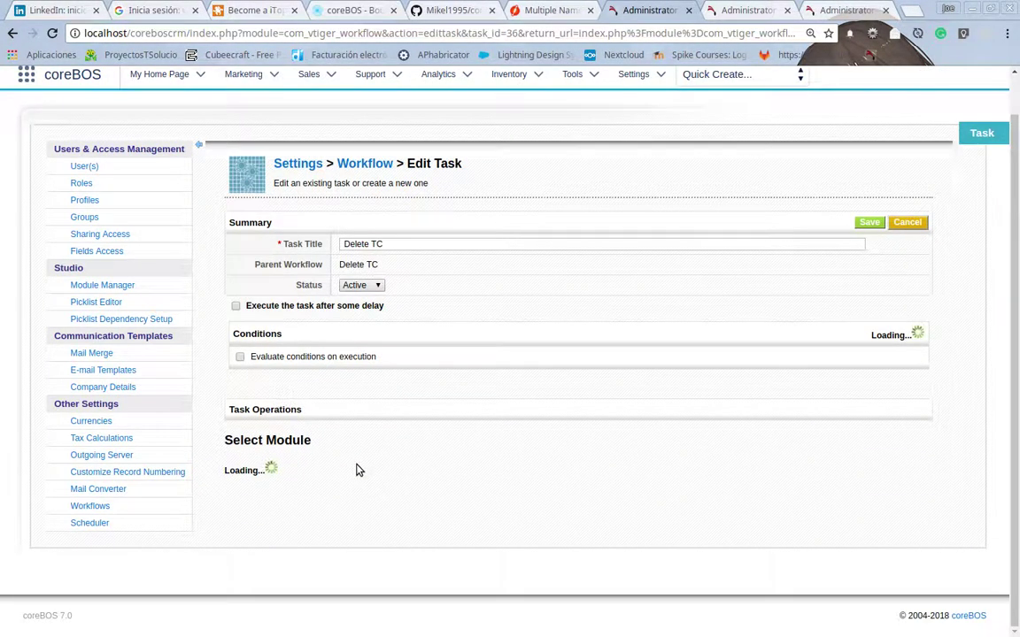
{"action": "left_click", "coordinate": [309, 470]}
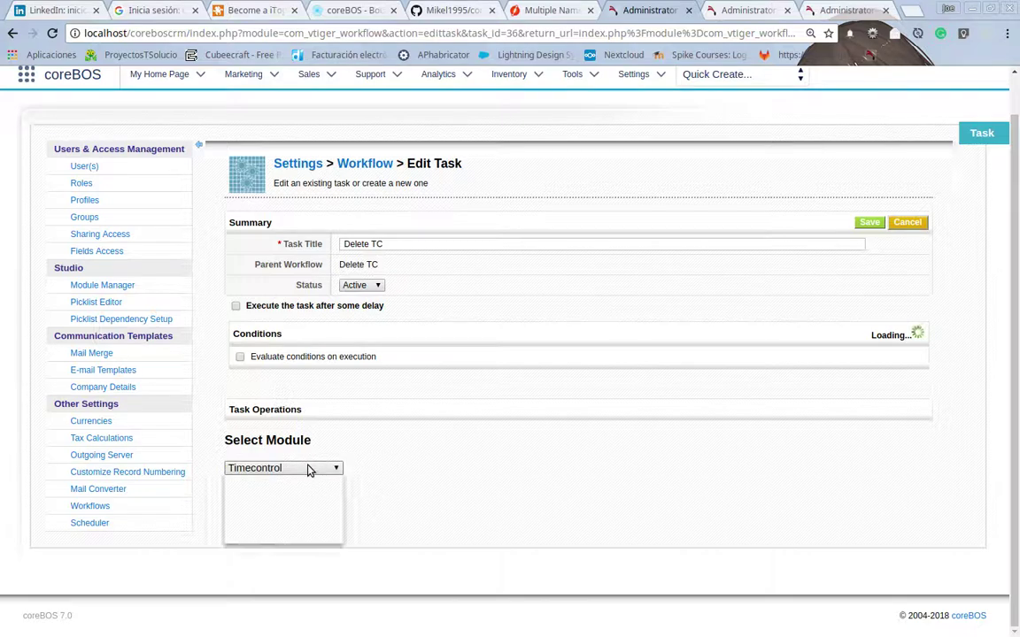
{"action": "left_click", "coordinate": [309, 467]}
{"action": "left_click", "coordinate": [303, 494]}
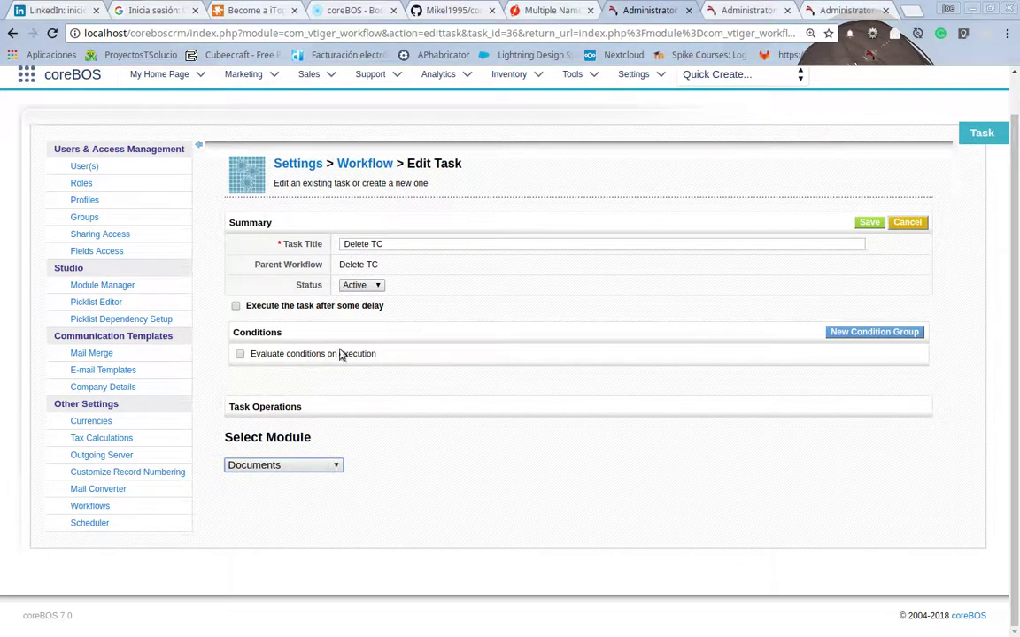
{"action": "left_click", "coordinate": [359, 169]}
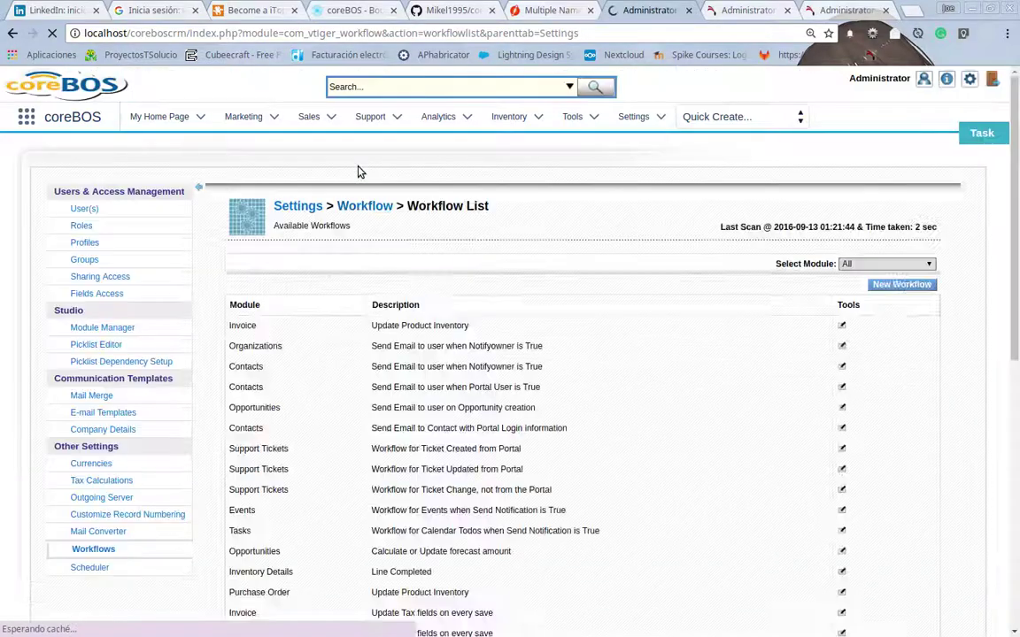
- Reopen the Assets workflow Delete TC and review its every-save trigger and its task, leaving the task without saving
{"action": "scroll", "coordinate": [694, 318], "scroll_direction": "down", "scroll_amount": 5}
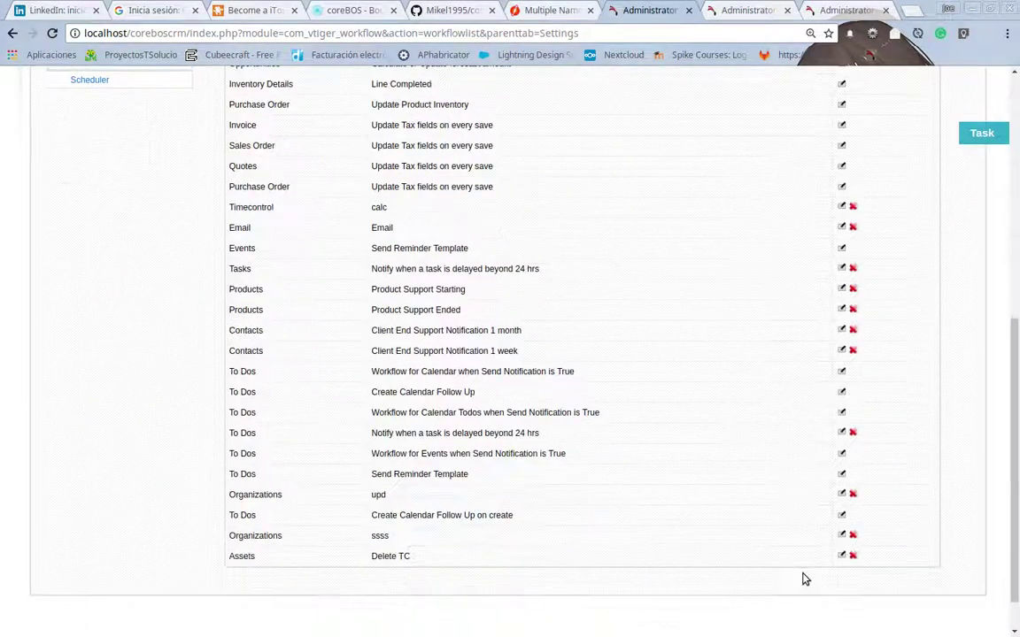
{"action": "left_click", "coordinate": [839, 556]}
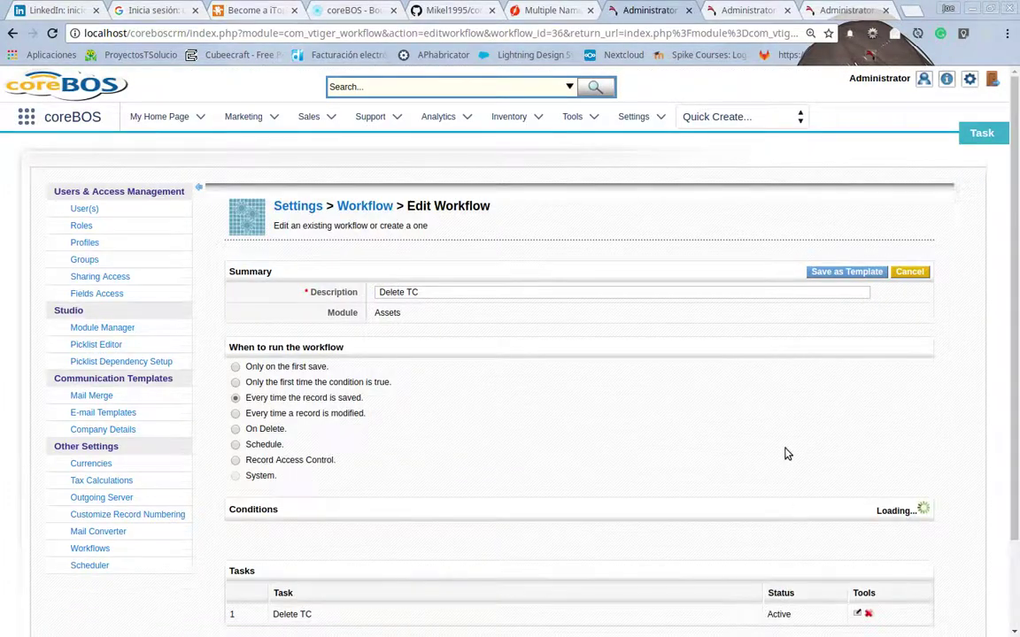
{"action": "scroll", "coordinate": [788, 454], "scroll_direction": "down", "scroll_amount": 2}
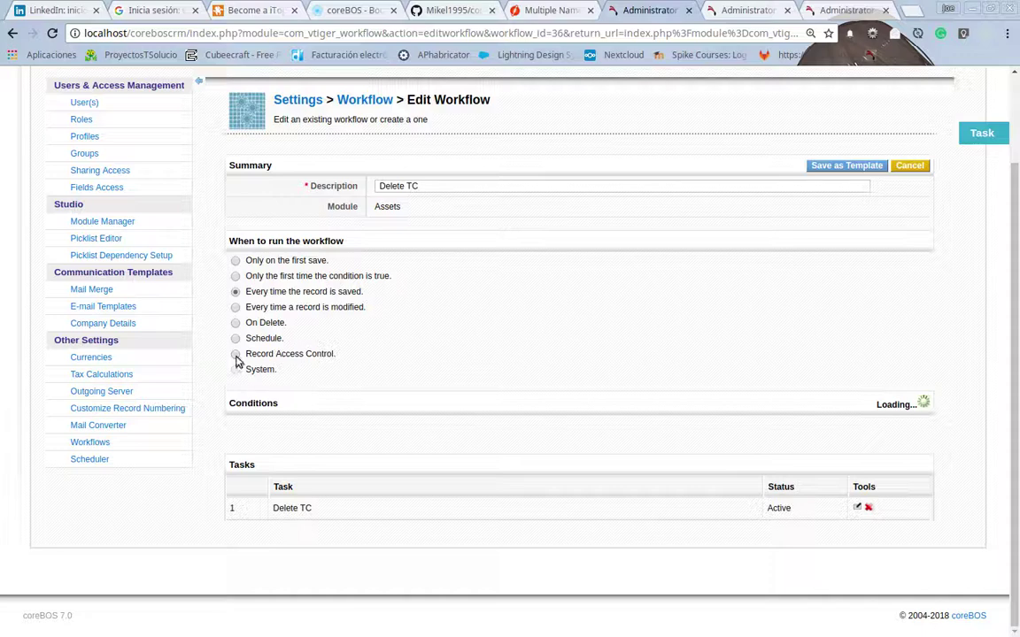
{"action": "left_click", "coordinate": [236, 295]}
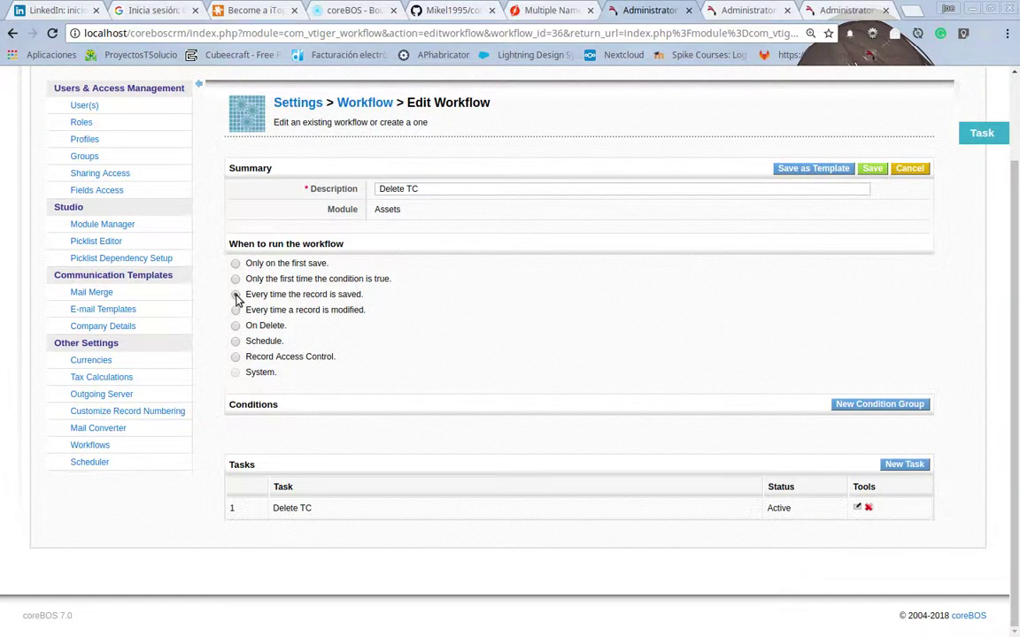
{"action": "left_click", "coordinate": [857, 507]}
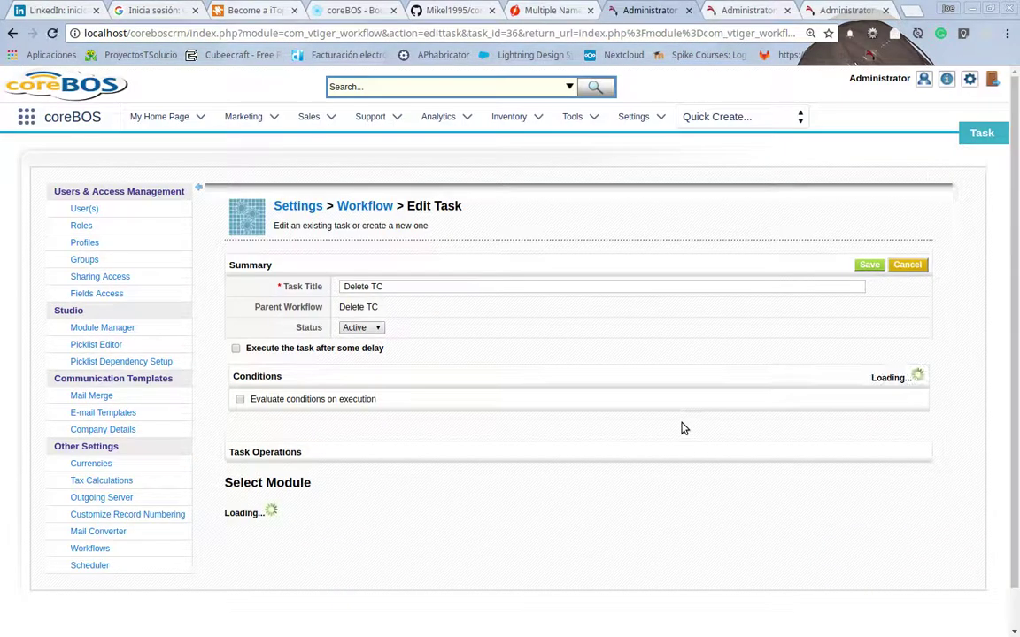
{"action": "left_click", "coordinate": [907, 267]}
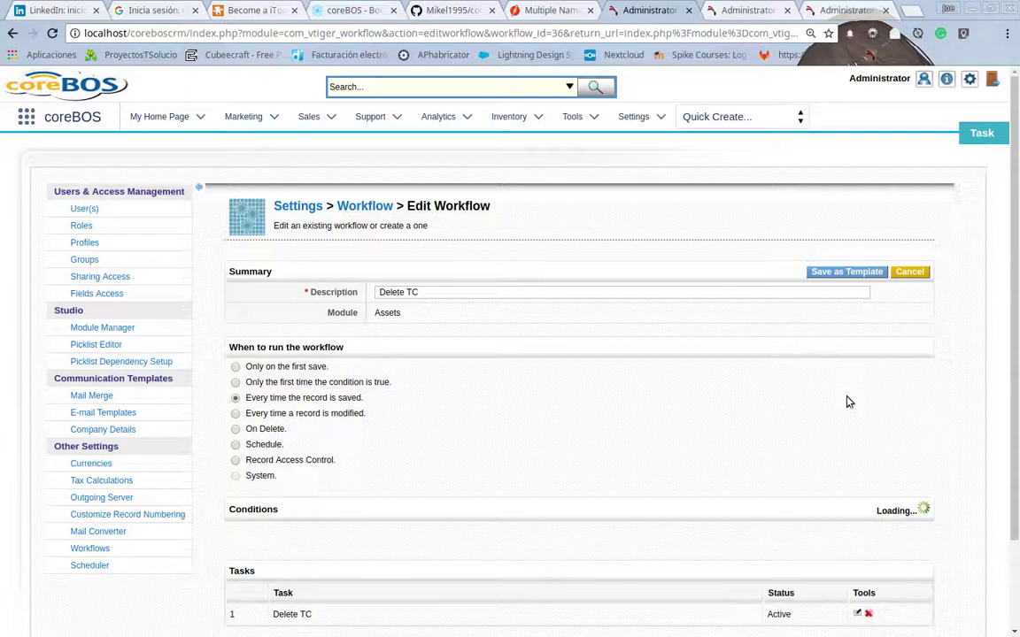
- Start a DuplicateRecords task in the Delete TC workflow to inspect its business map selection, then discard the new task
{"action": "scroll", "coordinate": [846, 400], "scroll_direction": "down", "scroll_amount": 3}
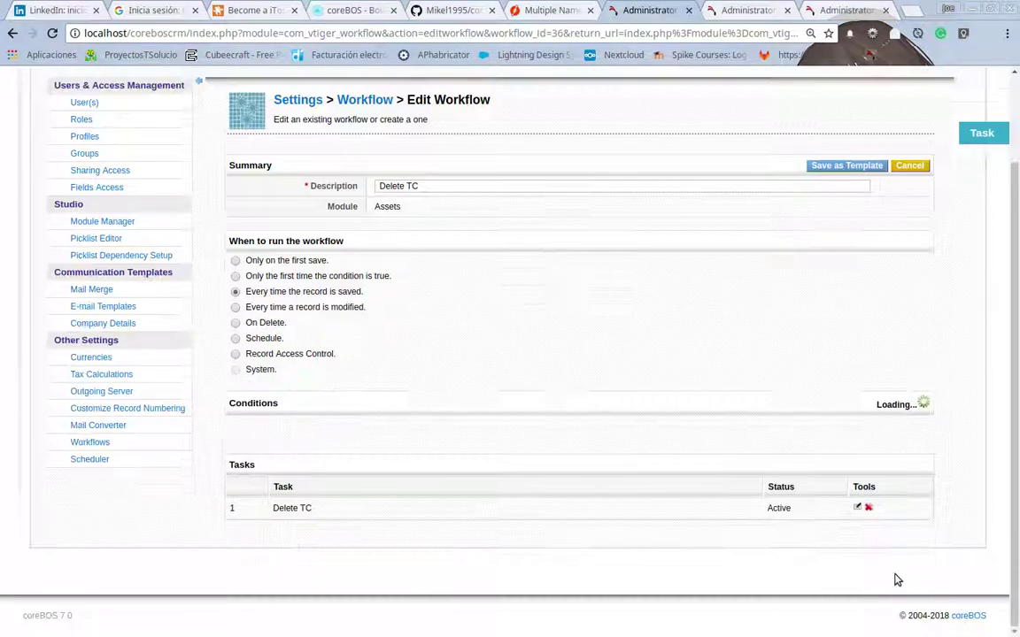
{"action": "left_click", "coordinate": [904, 465]}
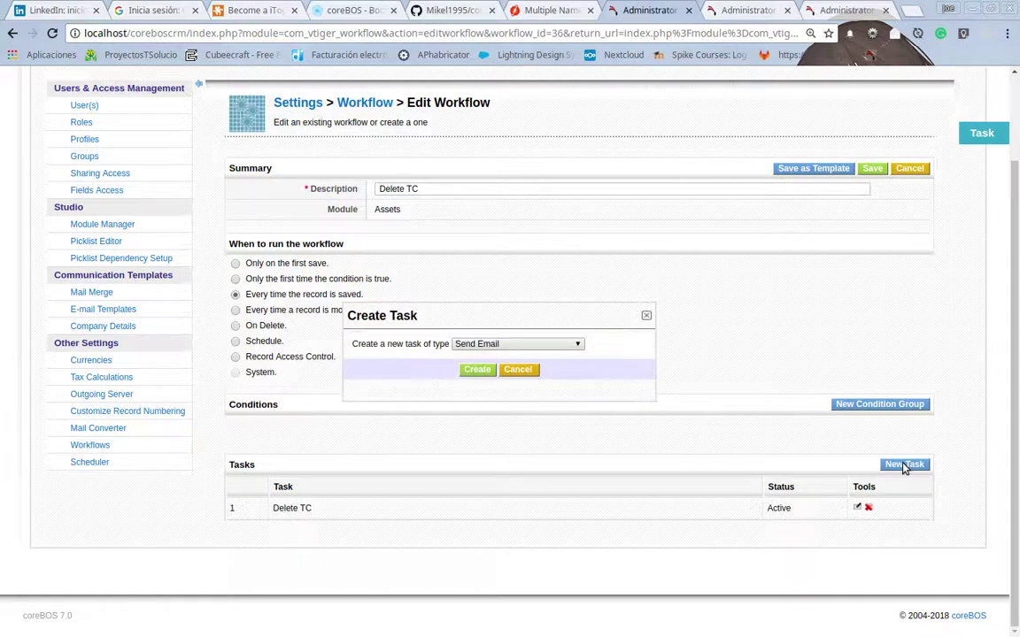
{"action": "left_click", "coordinate": [579, 344]}
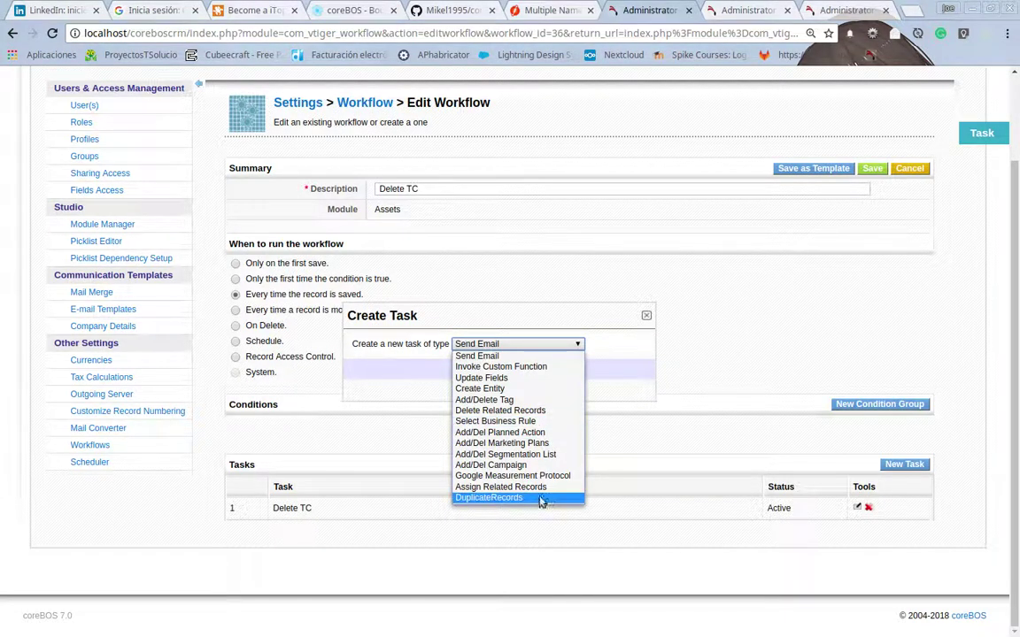
{"action": "left_click", "coordinate": [493, 497]}
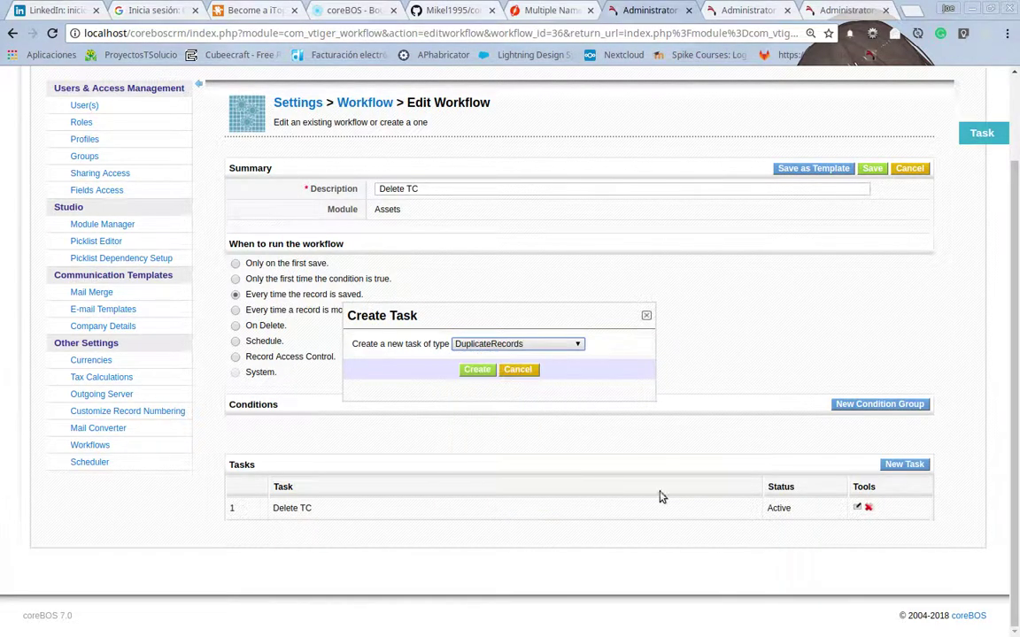
{"action": "left_click", "coordinate": [477, 370]}
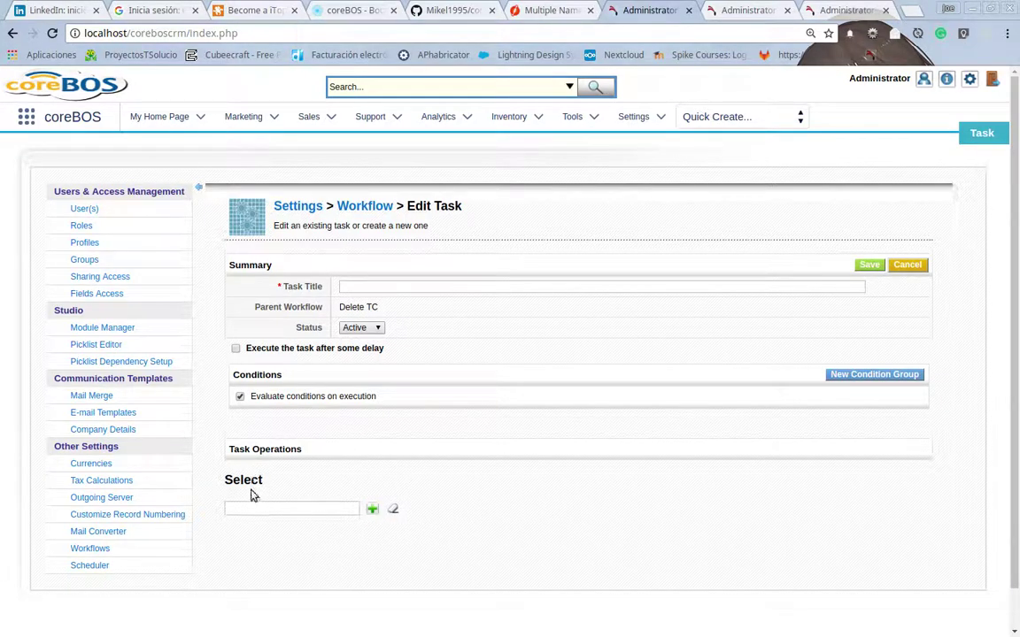
{"action": "left_click", "coordinate": [372, 511]}
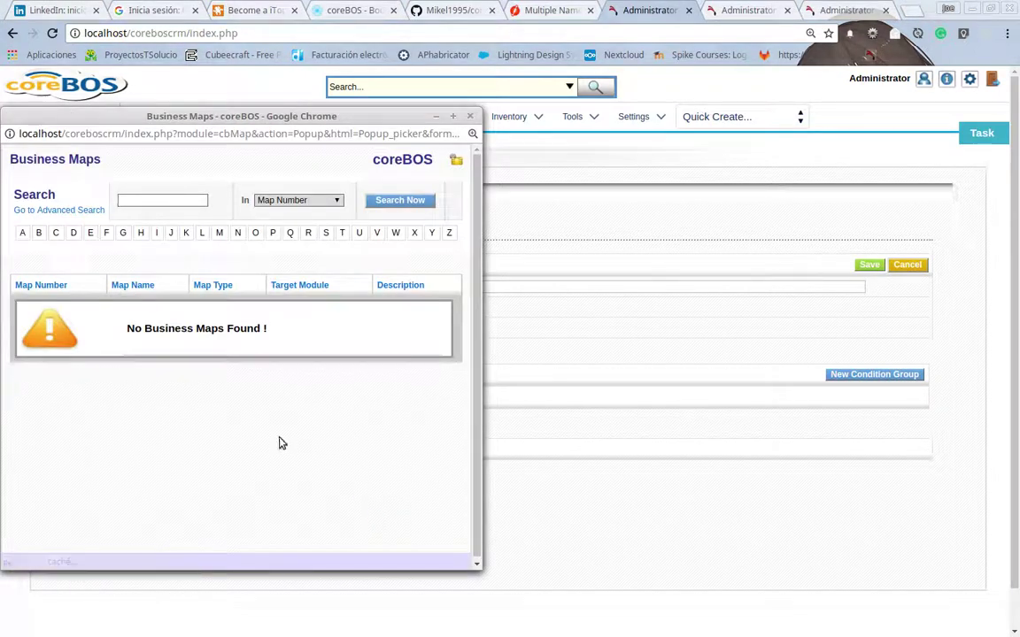
{"action": "left_click_drag", "start_coordinate": [9, 159], "coordinate": [100, 161]}
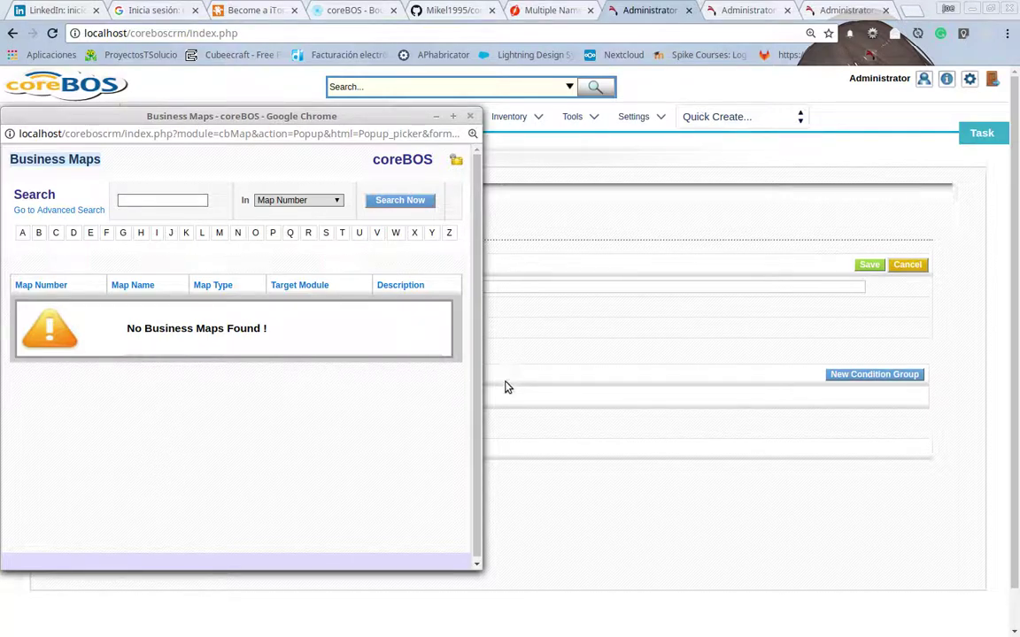
{"action": "left_click", "coordinate": [517, 546]}
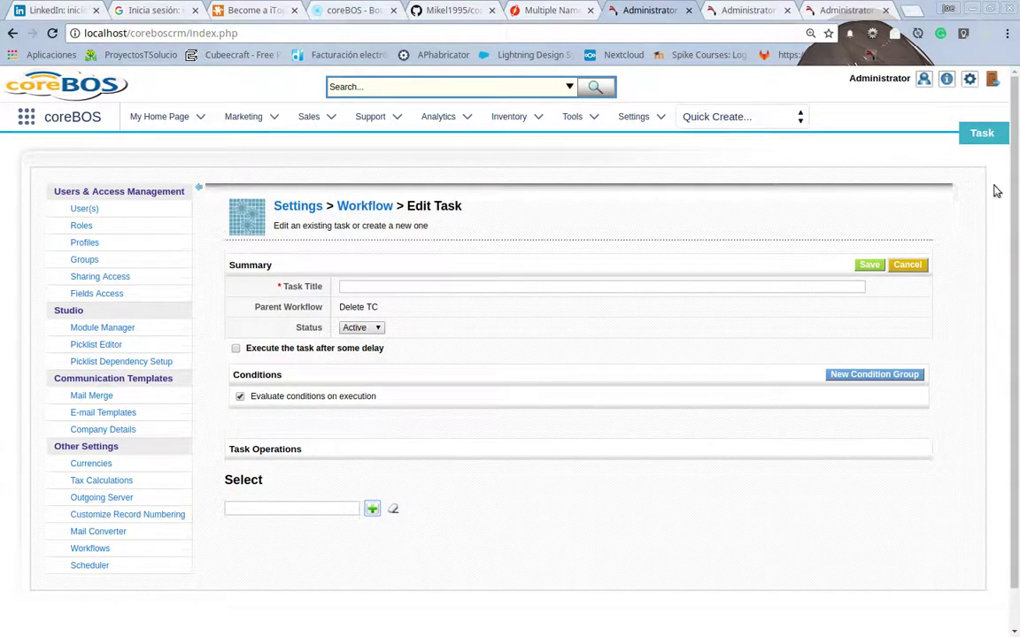
{"action": "left_click", "coordinate": [909, 267]}
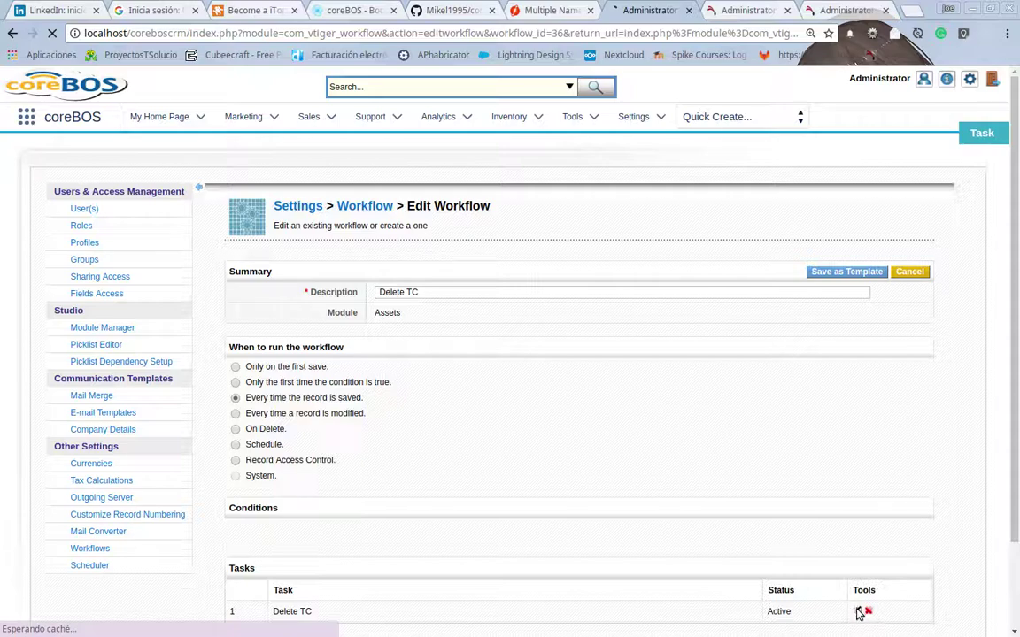
- Review the module selection in the Delete TC task, then open the getRecordsToDelete record in Business Maps
{"action": "scroll", "coordinate": [857, 613], "scroll_direction": "down", "scroll_amount": 2}
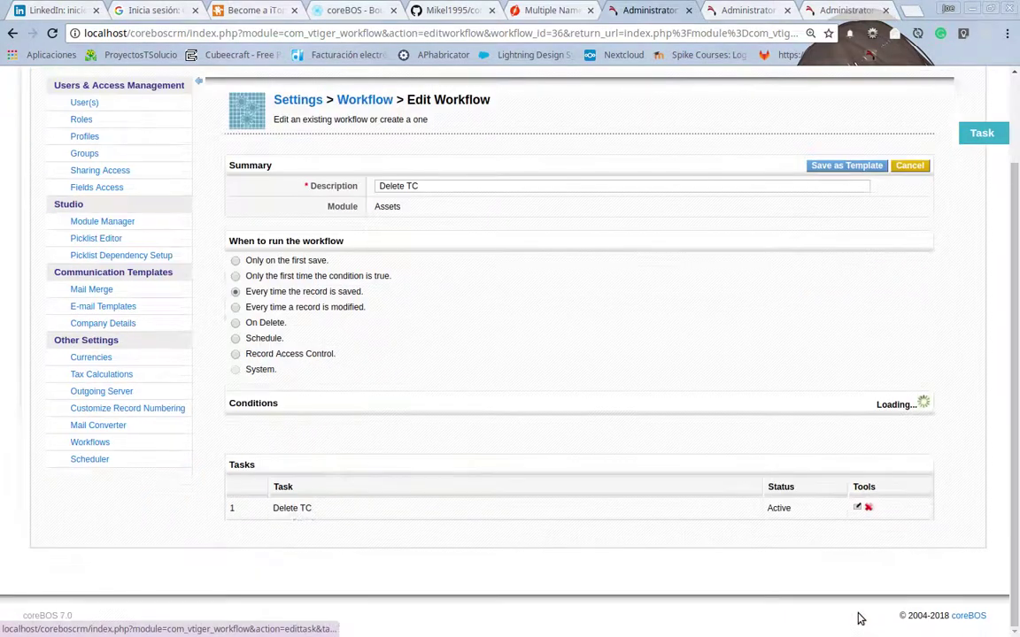
{"action": "left_click", "coordinate": [857, 508]}
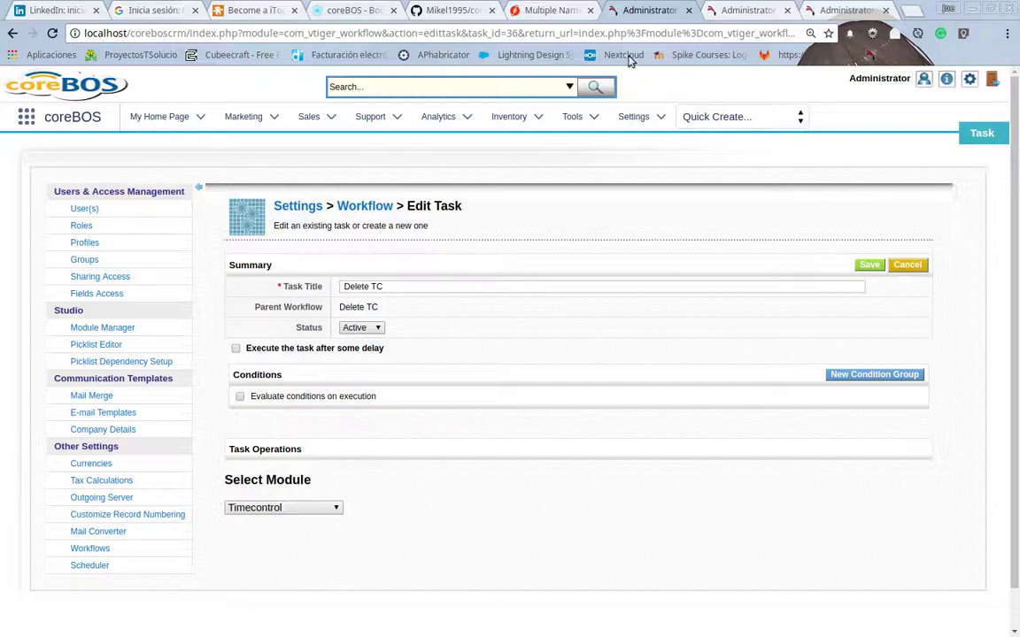
{"action": "mouse_move", "coordinate": [573, 118]}
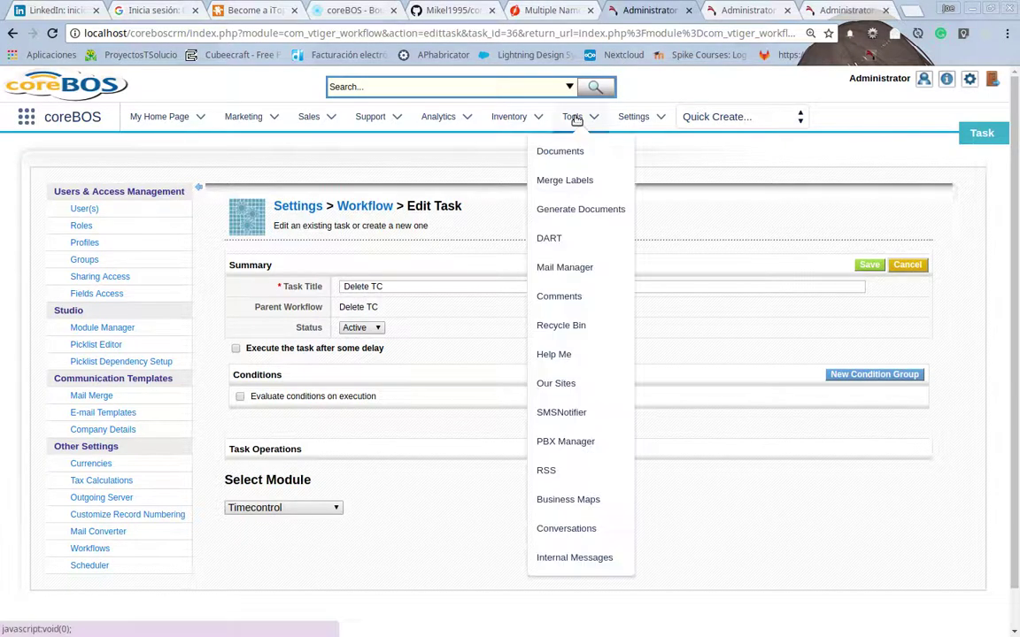
{"action": "left_click", "coordinate": [585, 499]}
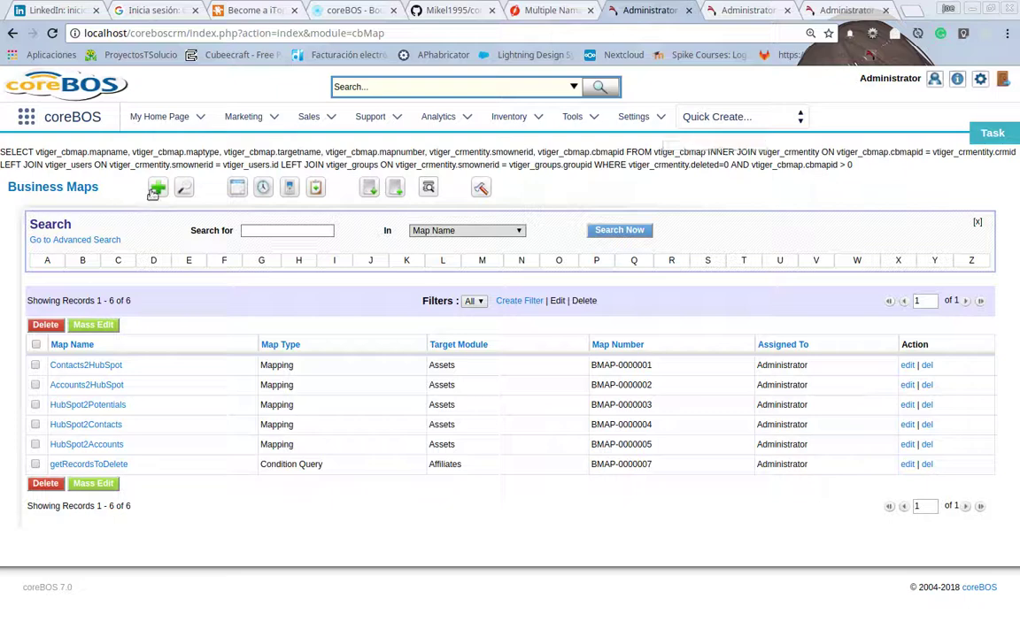
{"action": "left_click", "coordinate": [109, 467]}
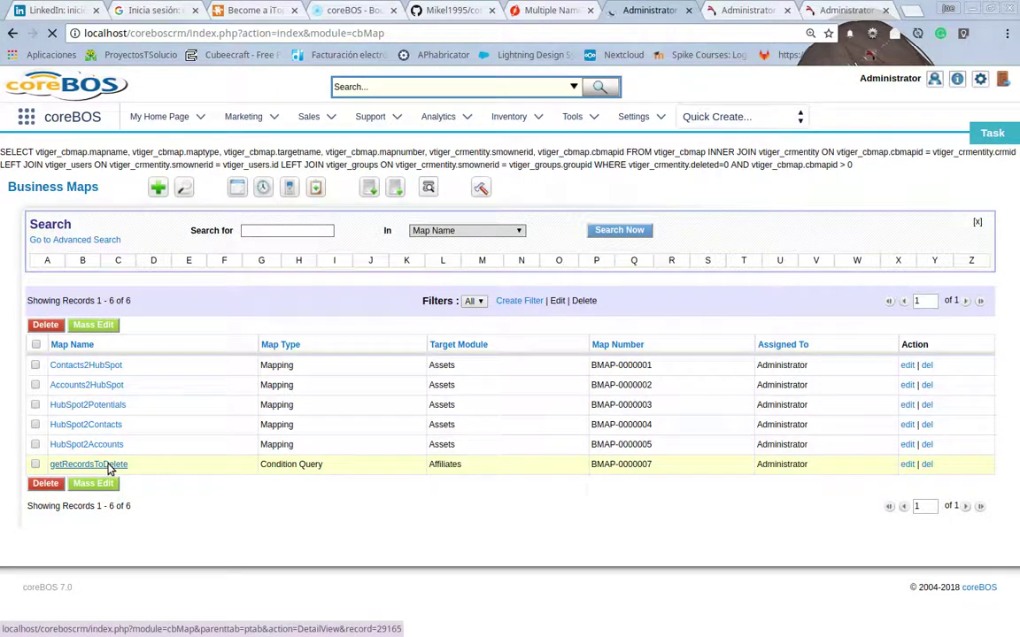
{"action": "left_click", "coordinate": [107, 470]}
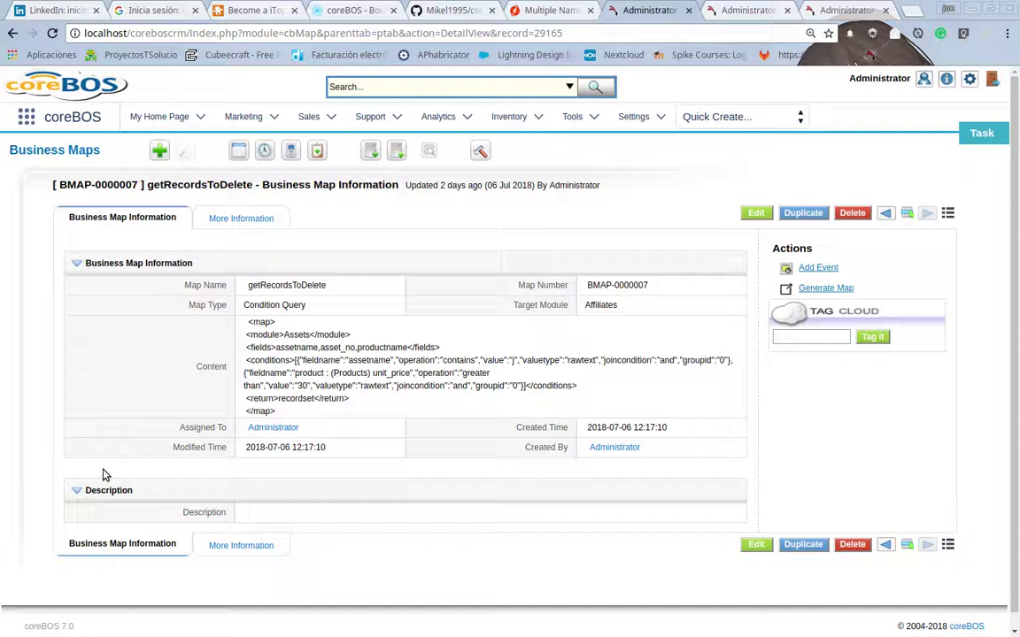
- Enlarge the page to 150% and examine the query conditions in the map's Content field, leaving the content unedited
{"action": "mouse_move", "coordinate": [371, 373]}
{"action": "key", "text": "ctrl+plus"}
{"action": "key", "text": "ctrl+plus"}
{"action": "key", "text": "ctrl+plus"}
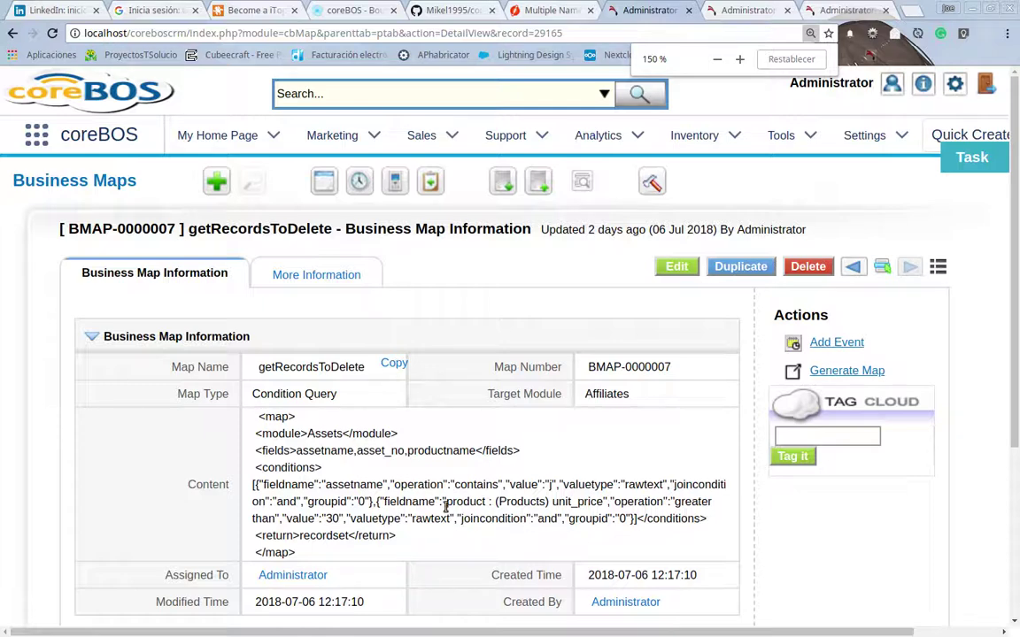
{"action": "double_click", "coordinate": [353, 501]}
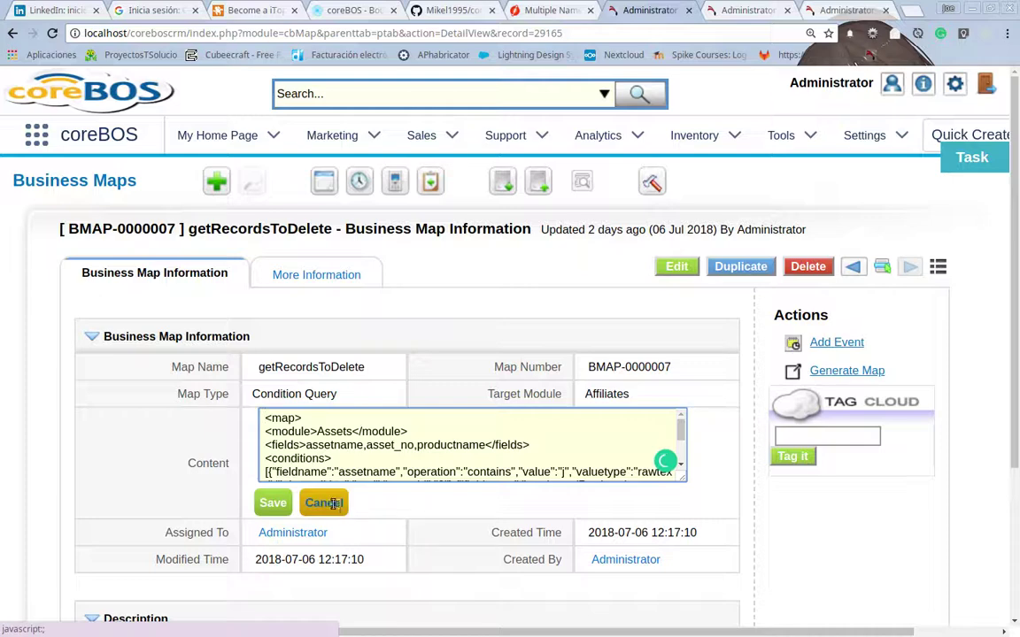
{"action": "left_click", "coordinate": [333, 503]}
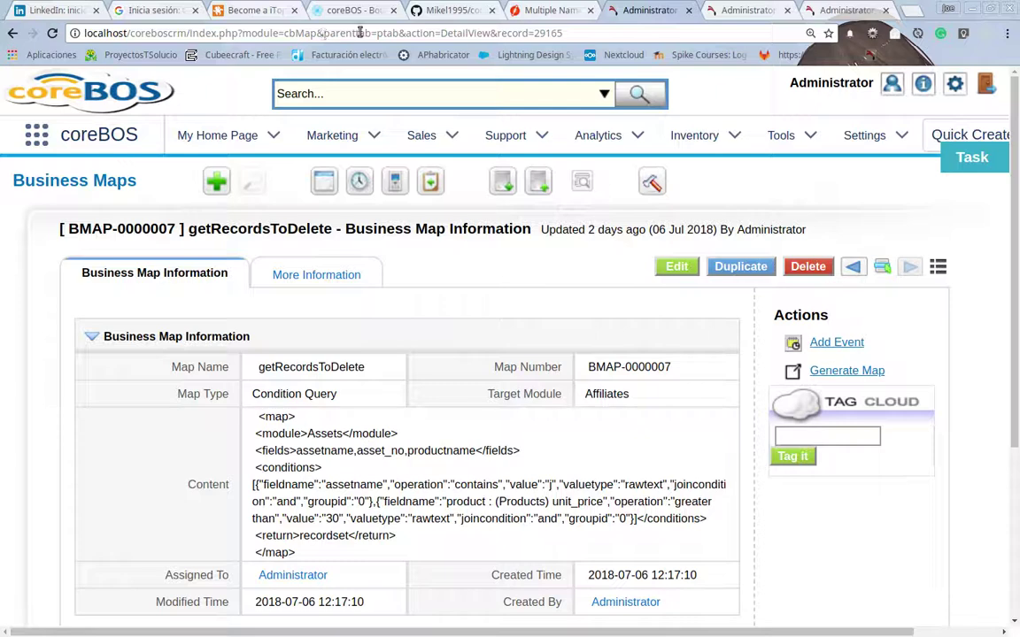
- Copy the map's address up to module=cbMap and paste it as the address in the browser tab showing asset AST-000001
{"action": "left_click_drag", "start_coordinate": [316, 33], "coordinate": [130, 34]}
{"action": "left_click_drag", "start_coordinate": [40, 31], "coordinate": [40, 31]}
{"action": "key", "text": "ctrl+c"}
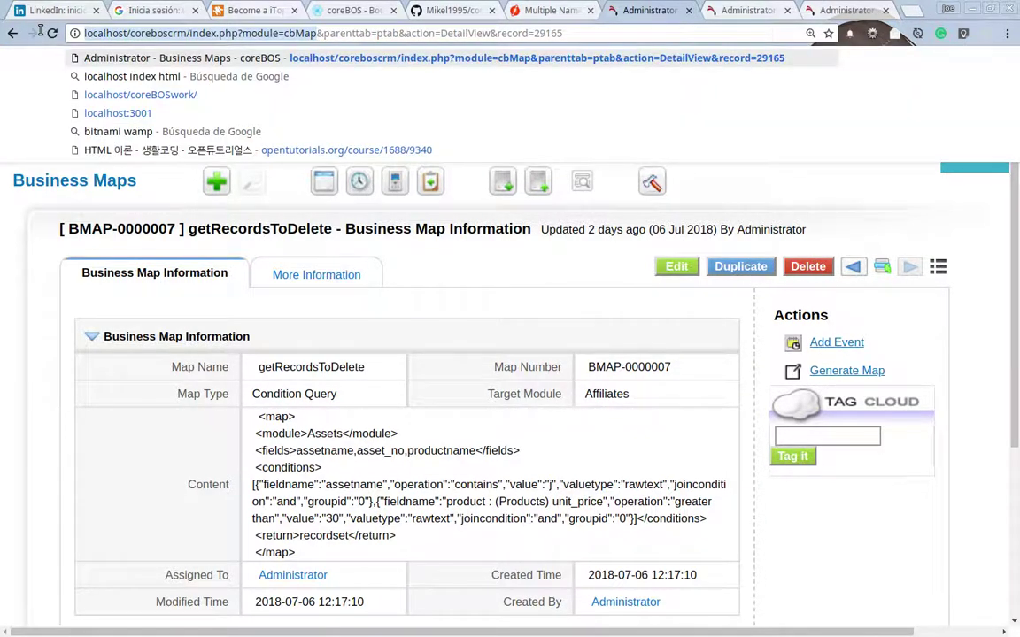
{"action": "left_click", "coordinate": [748, 12]}
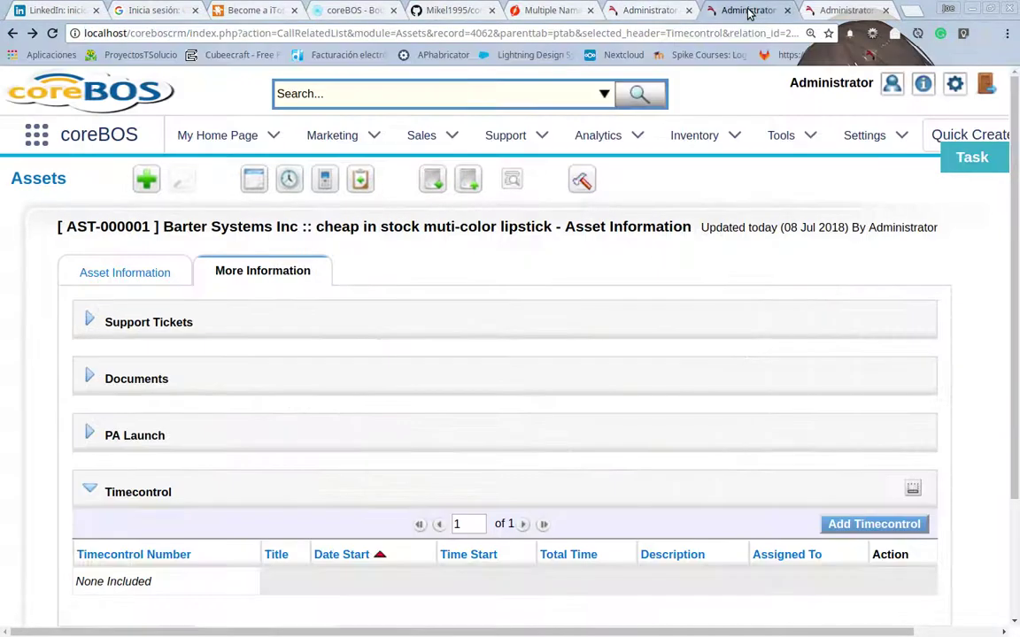
{"action": "left_click", "coordinate": [346, 32]}
{"action": "key", "text": "ctrl+v"}
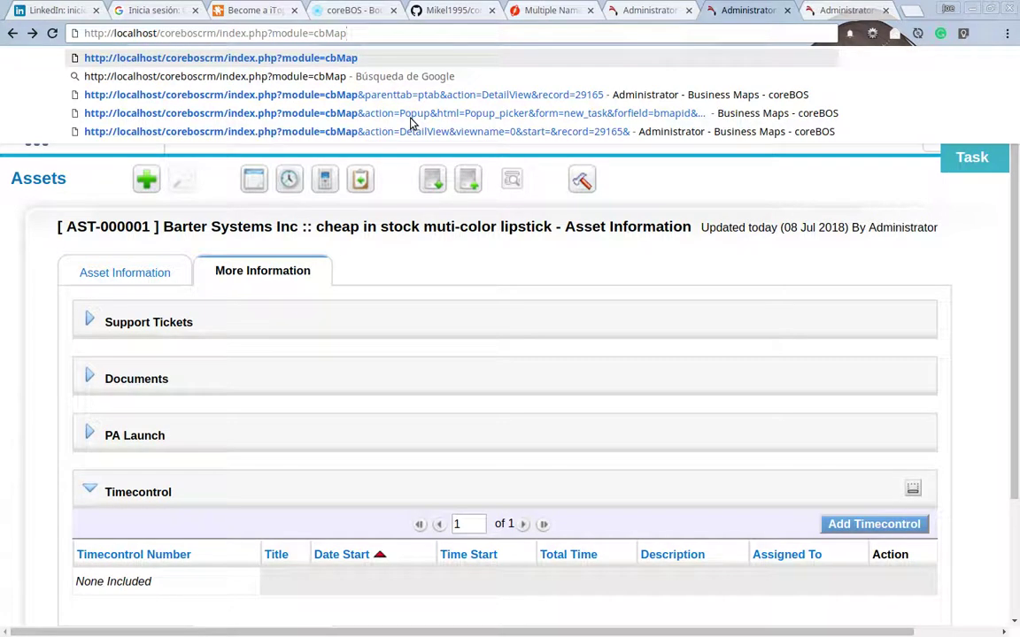
- Extend the pasted address with &action=testMap&record=
{"action": "type", "text": "&action"}
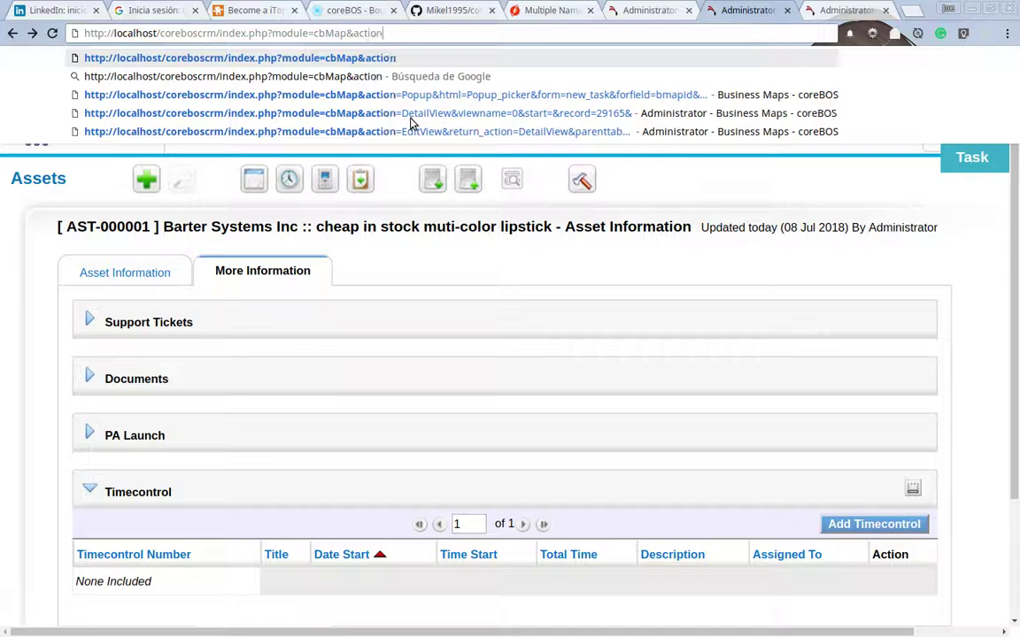
{"action": "type", "text": "="}
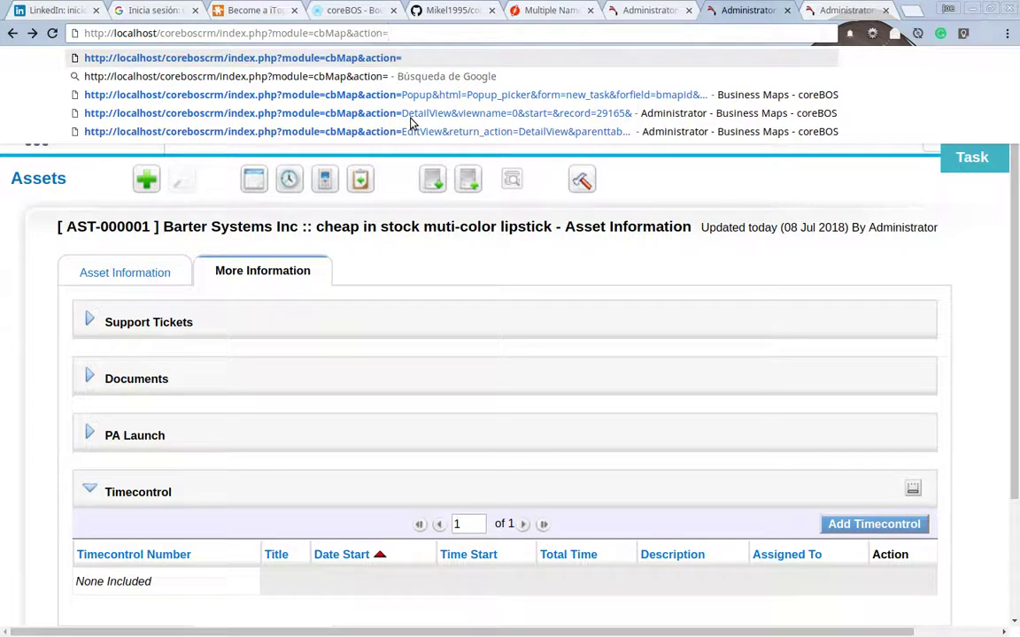
{"action": "type", "text": "Te"}
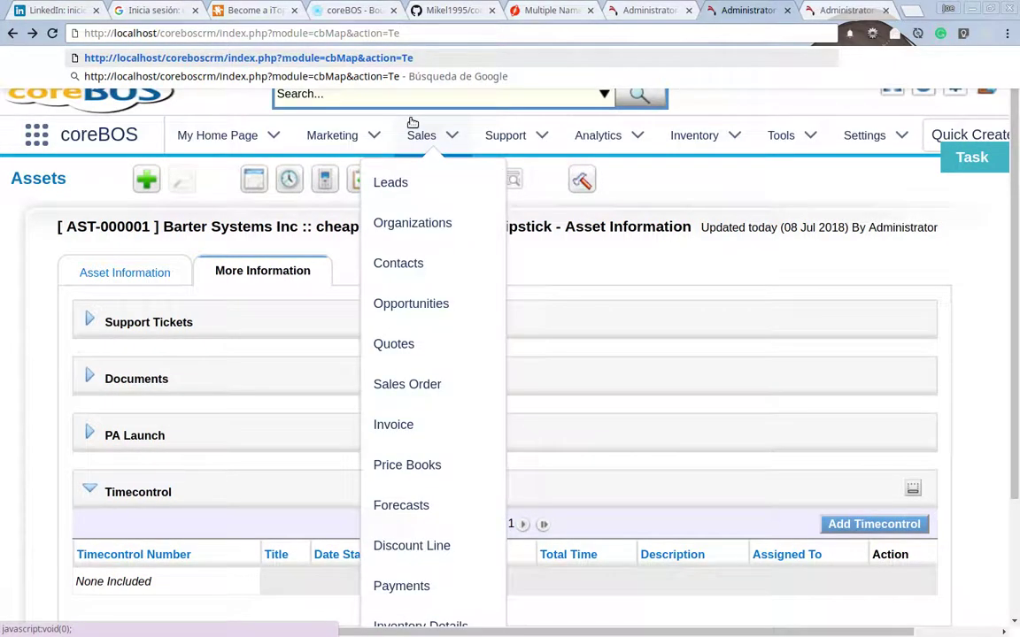
{"action": "key", "text": "BackSpace"}
{"action": "key", "text": "BackSpace"}
{"action": "type", "text": "tst"}
{"action": "key", "text": "BackSpace"}
{"action": "key", "text": "BackSpace"}
{"action": "type", "text": "estMa"}
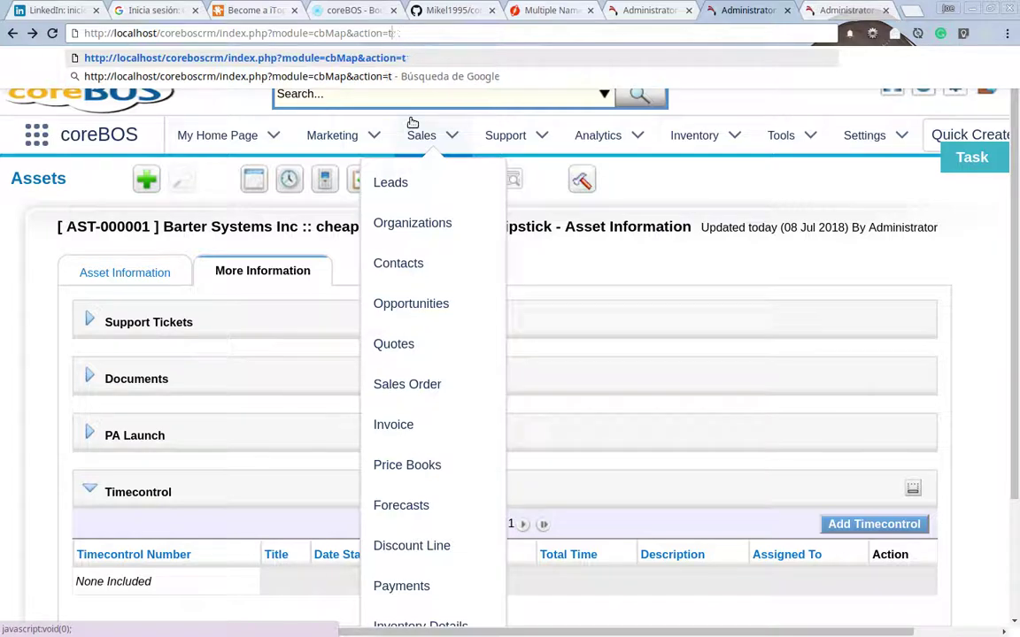
{"action": "type", "text": "p"}
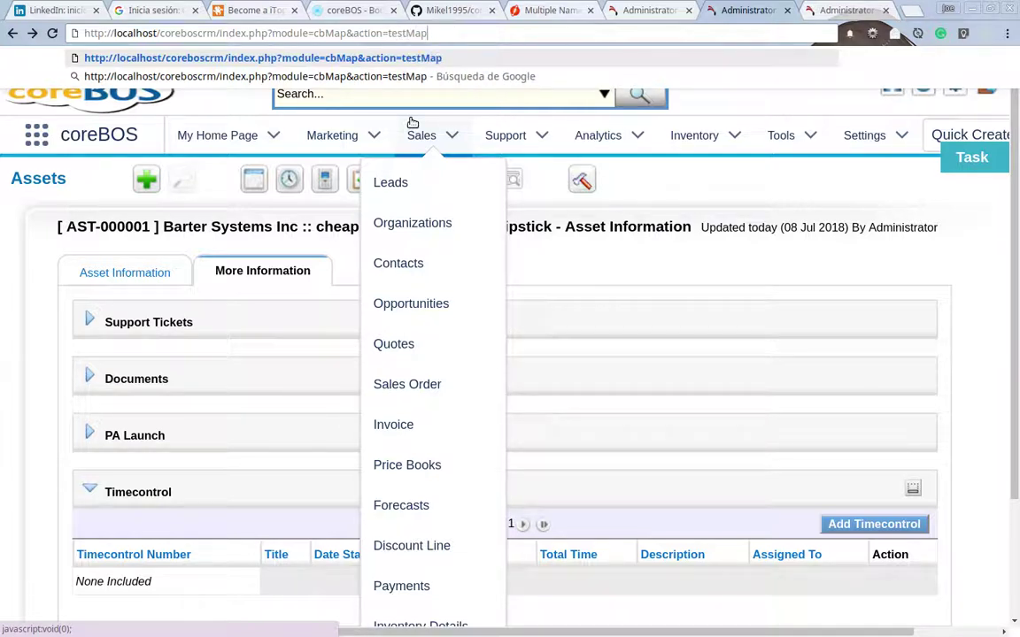
{"action": "type", "text": "&record="}
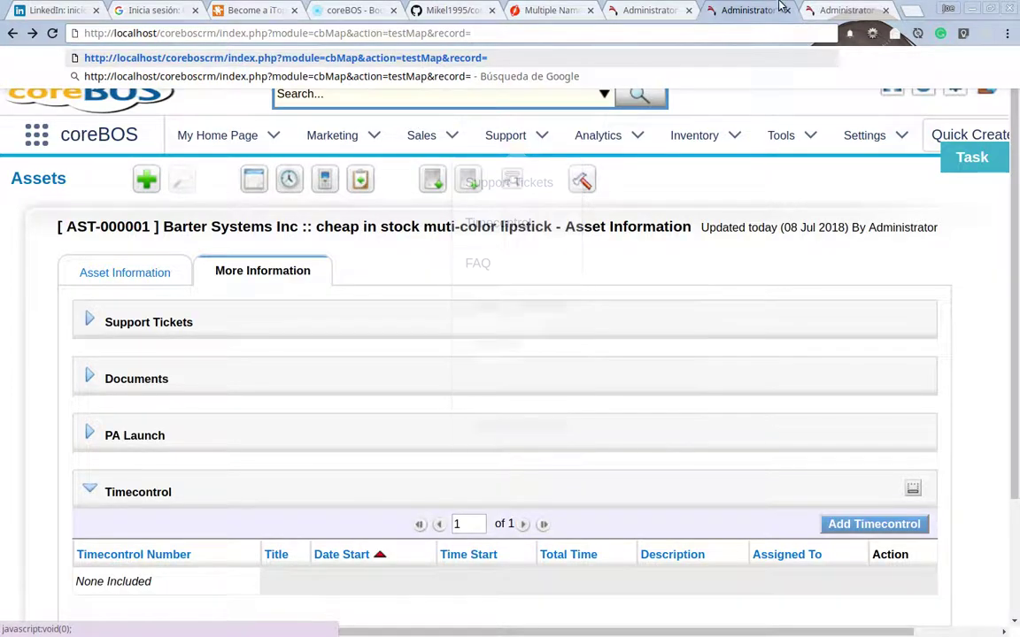
- Complete the address with the map's record ID 29165 and load the testMap page
{"action": "left_click", "coordinate": [636, 17]}
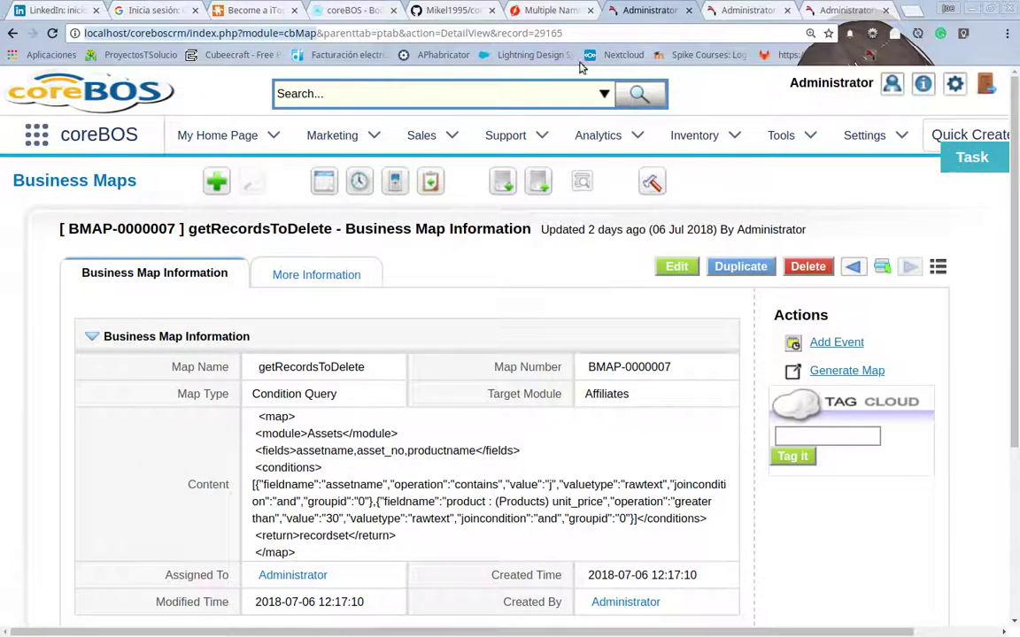
{"action": "left_click", "coordinate": [748, 10]}
{"action": "key", "text": "Return"}
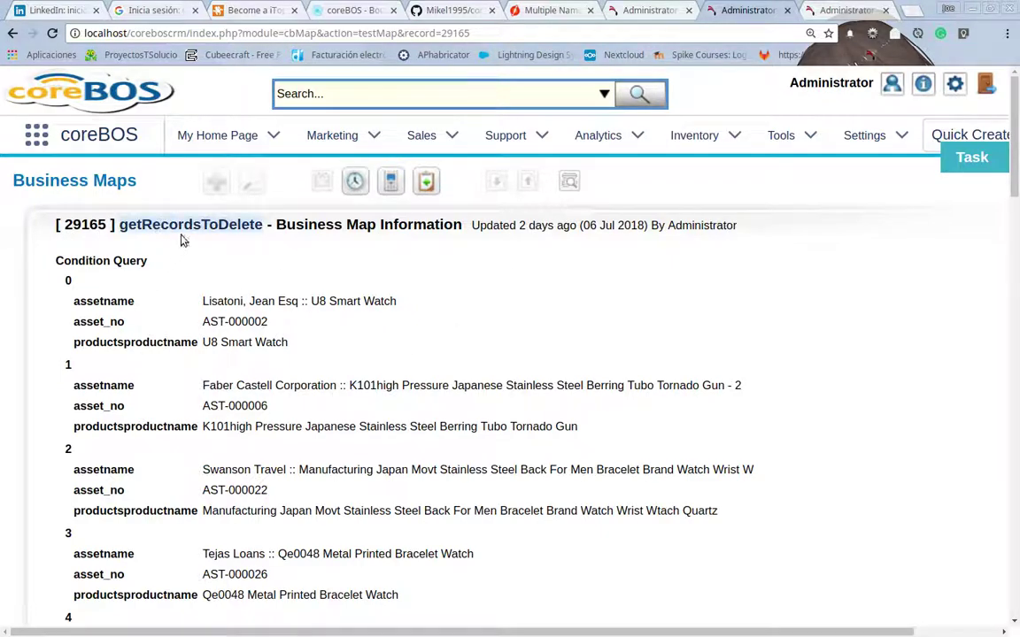
- Compare the assets returned by the getRecordsToDelete test with the map's conditions, checking asset names and product names through the list
{"action": "left_click", "coordinate": [237, 226]}
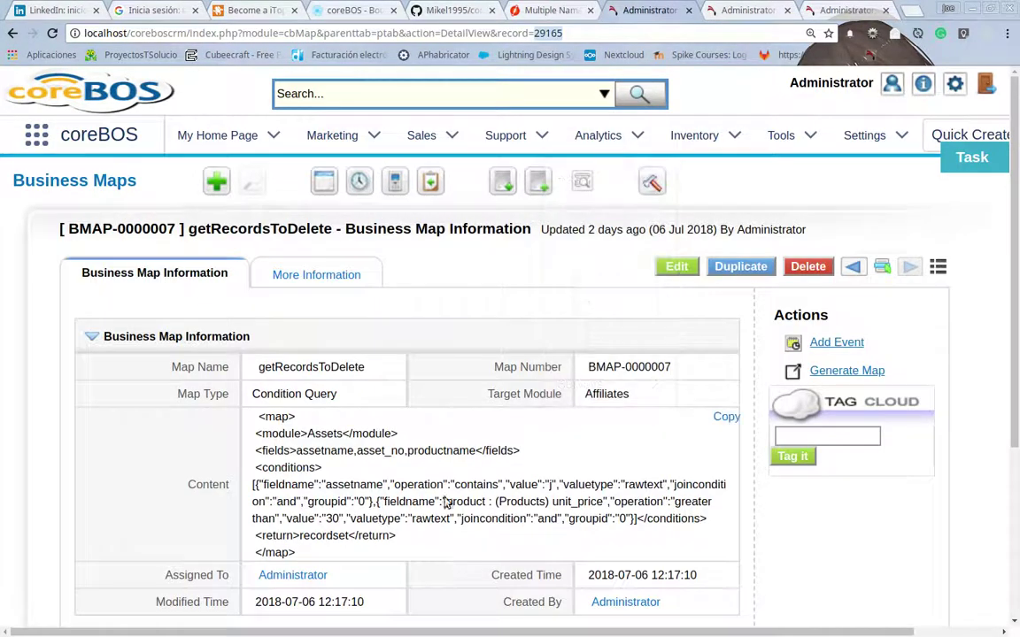
{"action": "left_click", "coordinate": [651, 181]}
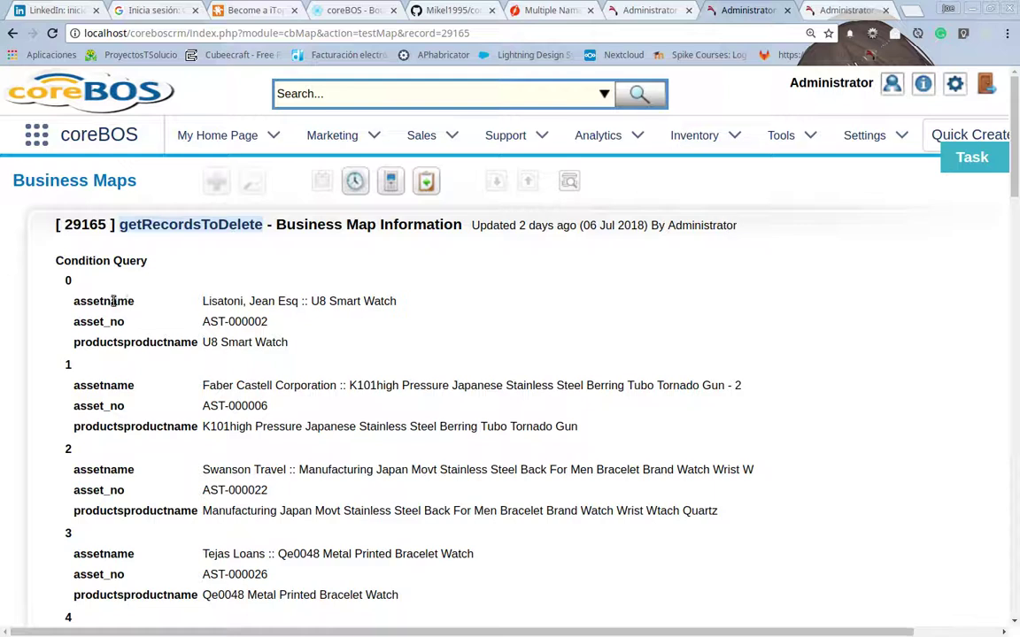
{"action": "left_click", "coordinate": [251, 301]}
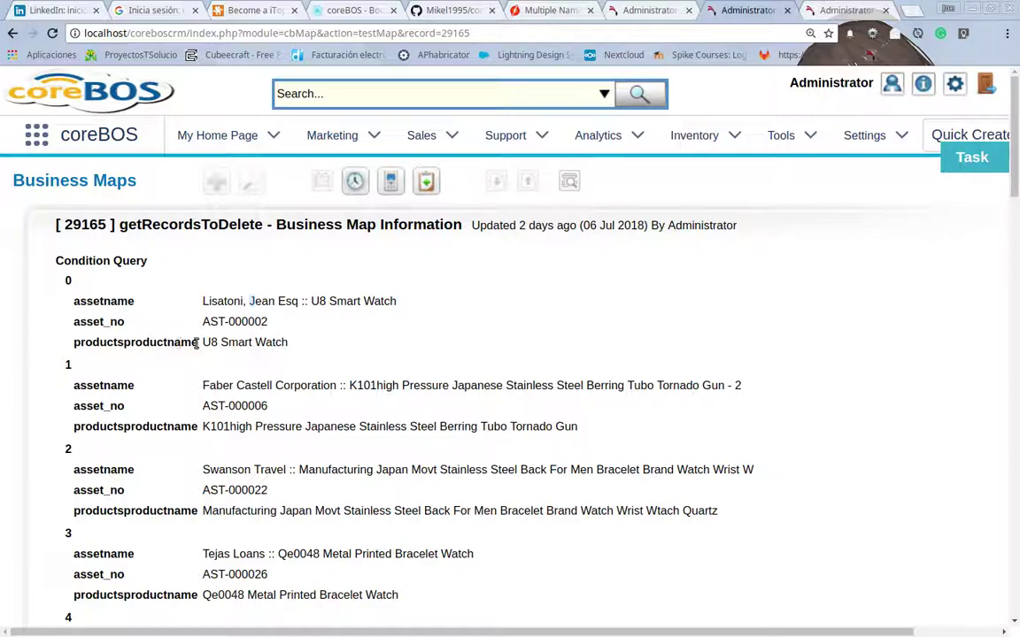
{"action": "left_click_drag", "start_coordinate": [210, 343], "coordinate": [325, 354]}
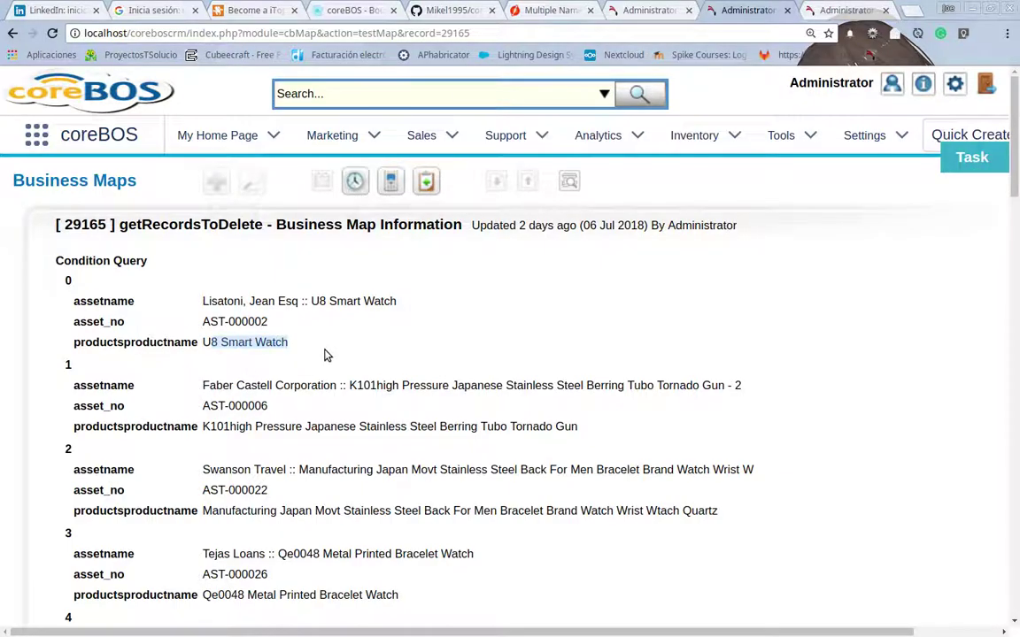
{"action": "scroll", "coordinate": [325, 354], "scroll_direction": "down", "scroll_amount": 8}
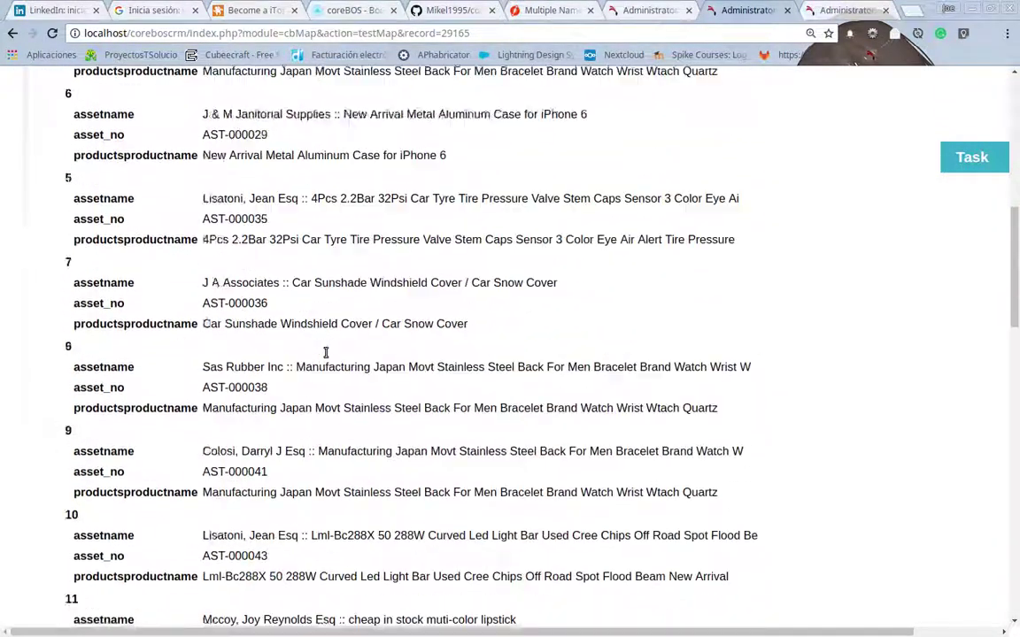
{"action": "scroll", "coordinate": [326, 354], "scroll_direction": "down", "scroll_amount": 12}
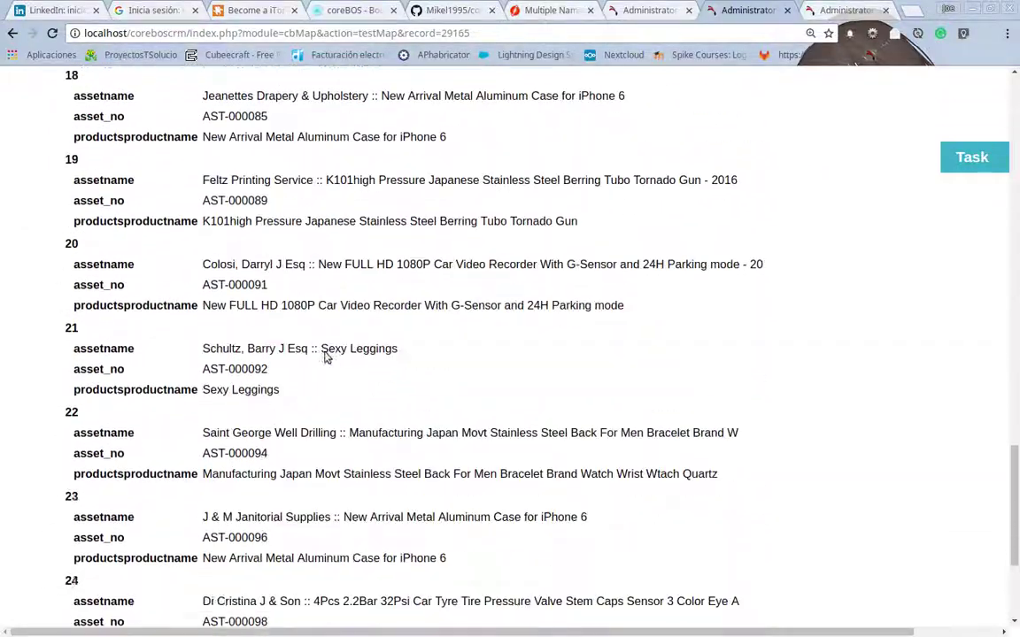
- Try to change the assetname condition value to "je" directly in the getRecordsToDelete map's content and save the field
{"action": "scroll", "coordinate": [325, 354], "scroll_direction": "down", "scroll_amount": 3}
{"action": "scroll", "coordinate": [324, 357], "scroll_direction": "up", "scroll_amount": 15}
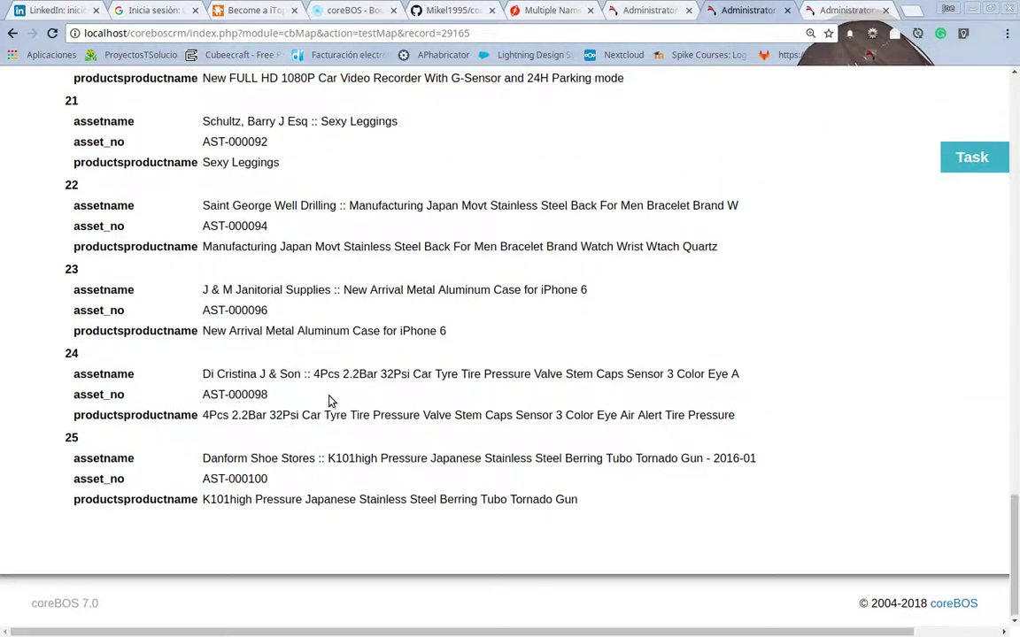
{"action": "scroll", "coordinate": [407, 312], "scroll_direction": "up", "scroll_amount": 5}
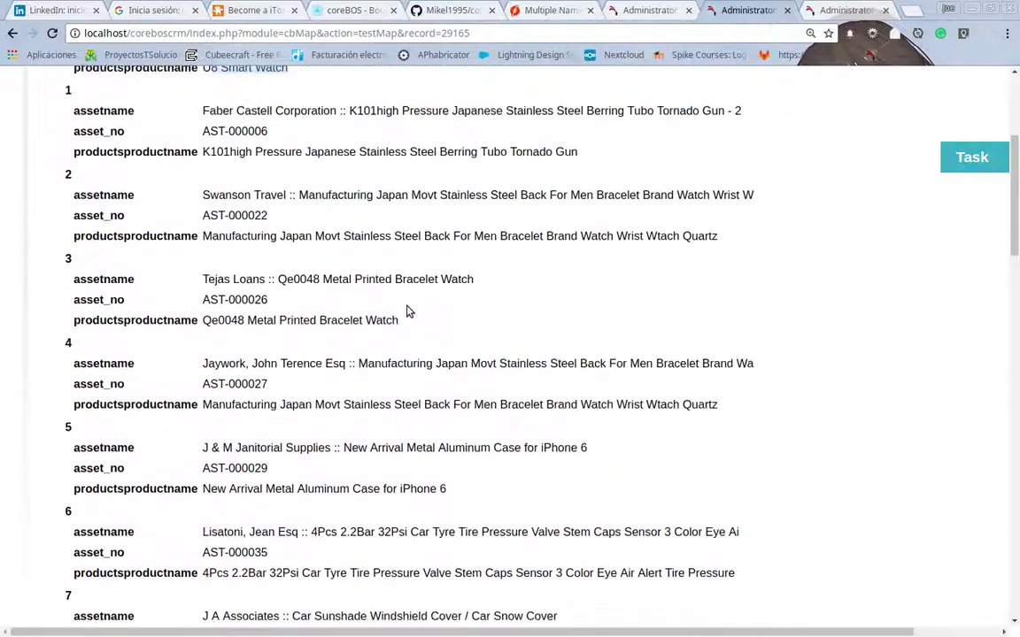
{"action": "key", "text": "alt+Left"}
{"action": "left_click", "coordinate": [583, 522]}
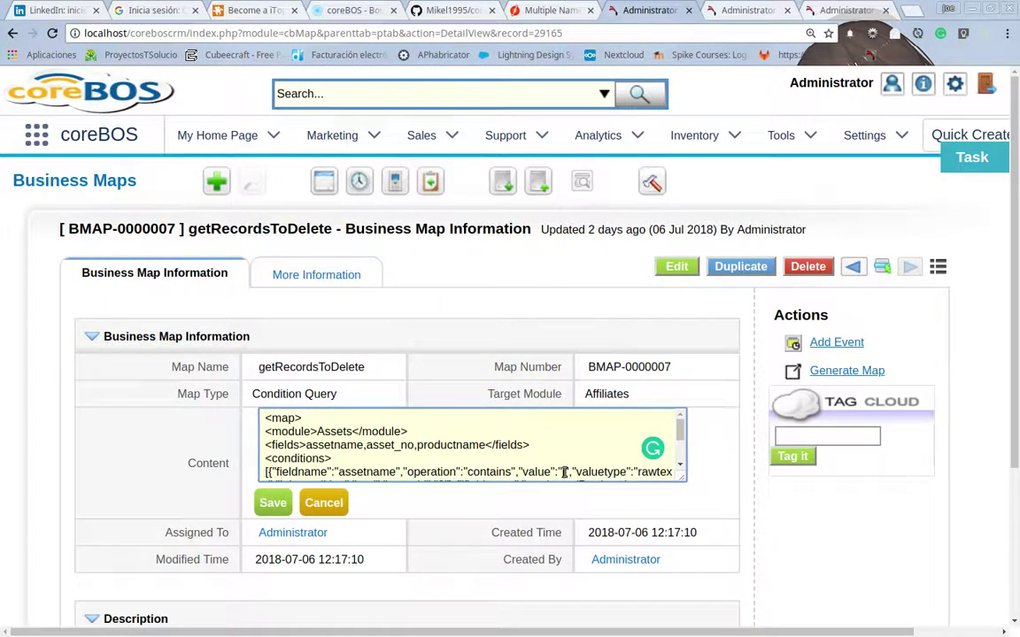
{"action": "left_click", "coordinate": [564, 472]}
{"action": "type", "text": "je"}
{"action": "left_click", "coordinate": [269, 504]}
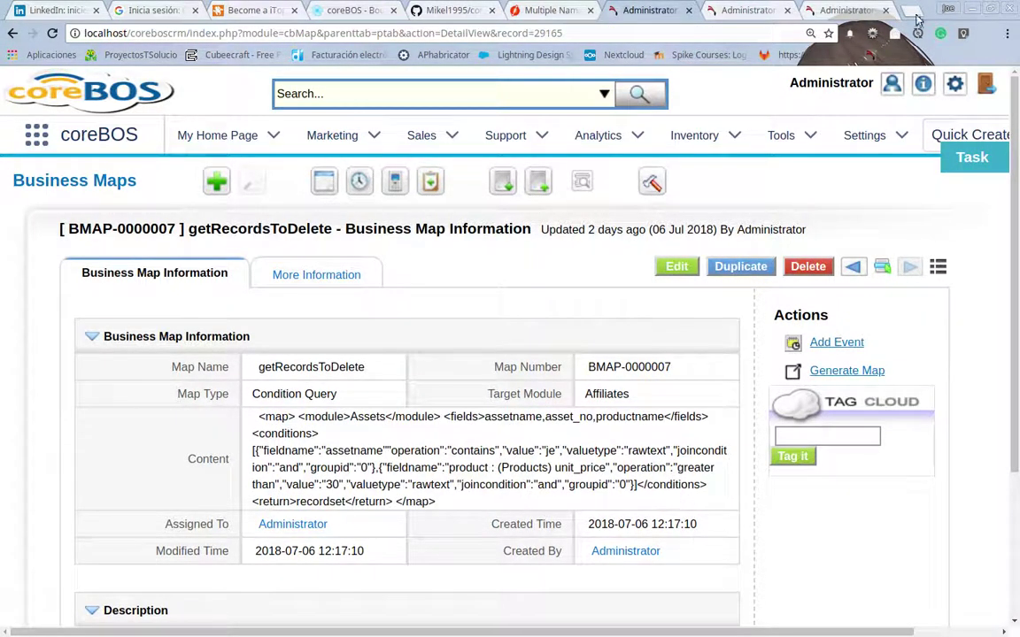
- Rerun the map test by reloading the testMap page and check the returned assets against the "je" condition
{"action": "left_click", "coordinate": [748, 9]}
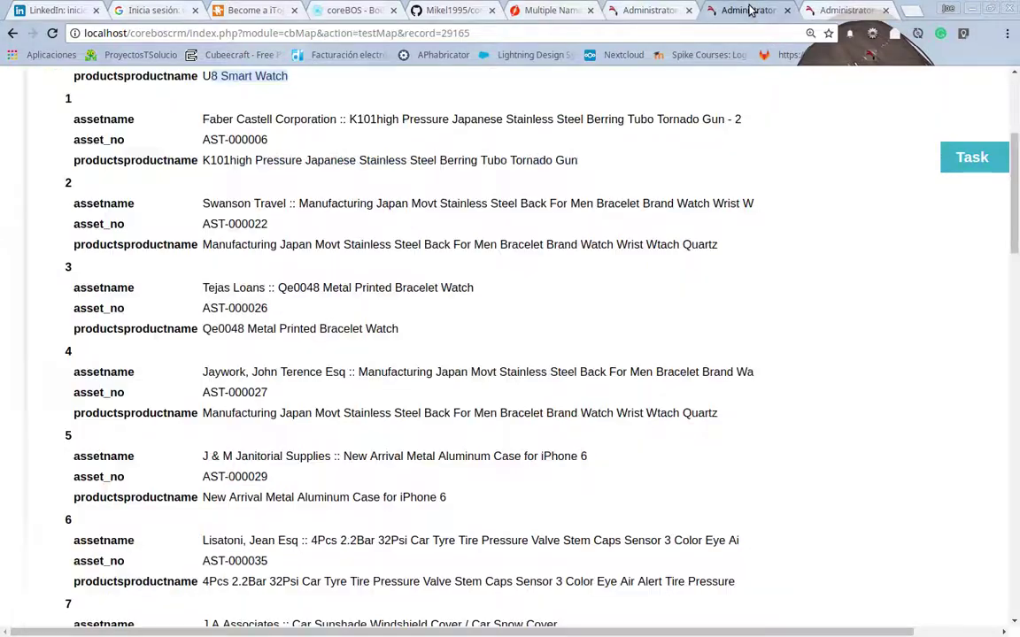
{"action": "left_click", "coordinate": [52, 33]}
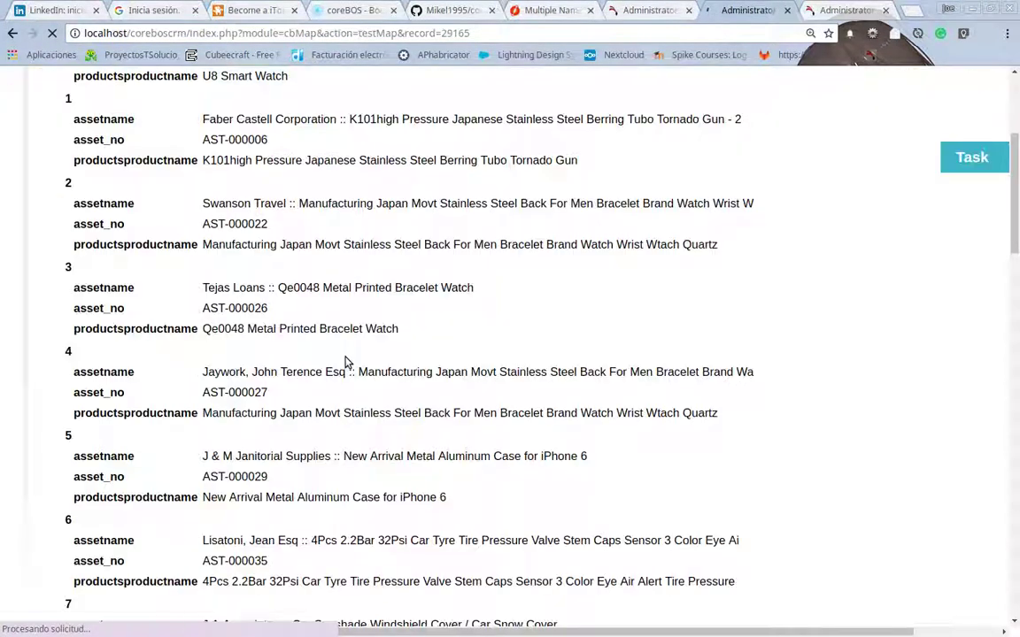
{"action": "scroll", "coordinate": [344, 518], "scroll_direction": "down", "scroll_amount": 17}
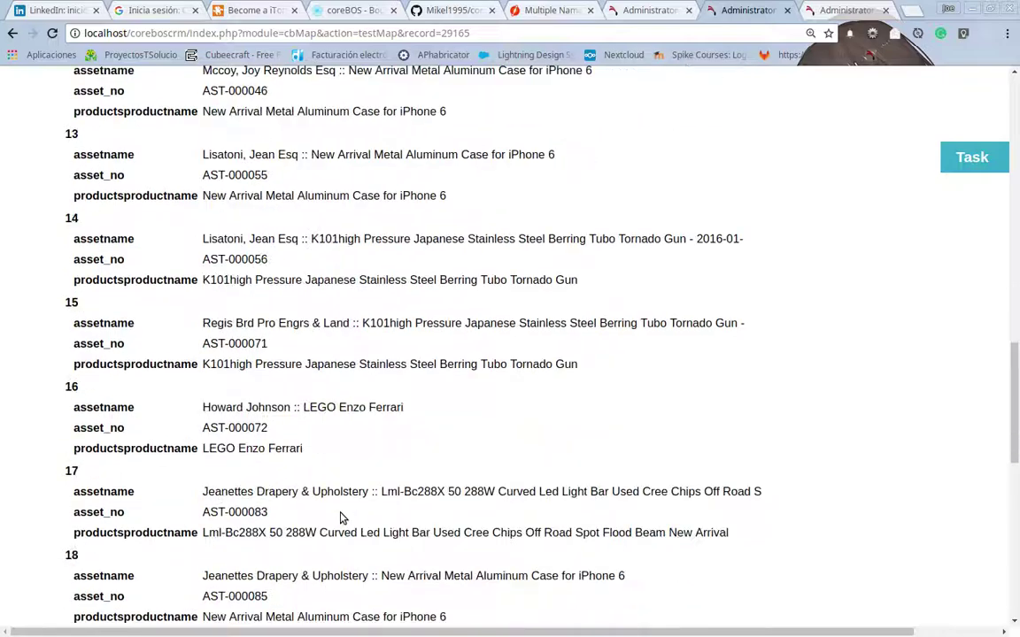
{"action": "scroll", "coordinate": [343, 518], "scroll_direction": "down", "scroll_amount": 3}
{"action": "scroll", "coordinate": [343, 518], "scroll_direction": "up", "scroll_amount": 12}
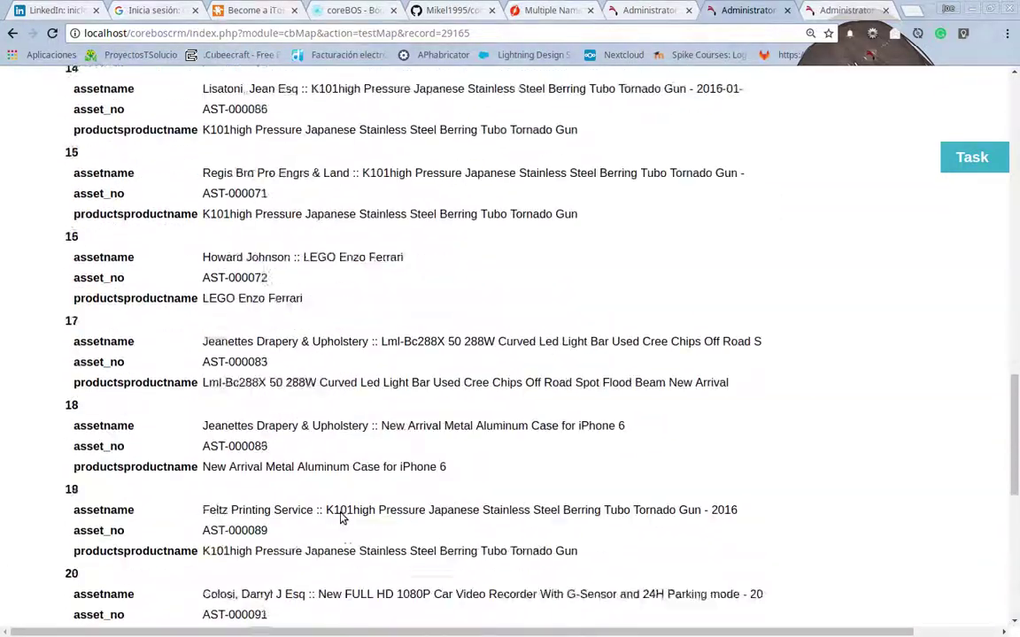
{"action": "scroll", "coordinate": [343, 518], "scroll_direction": "up", "scroll_amount": 10}
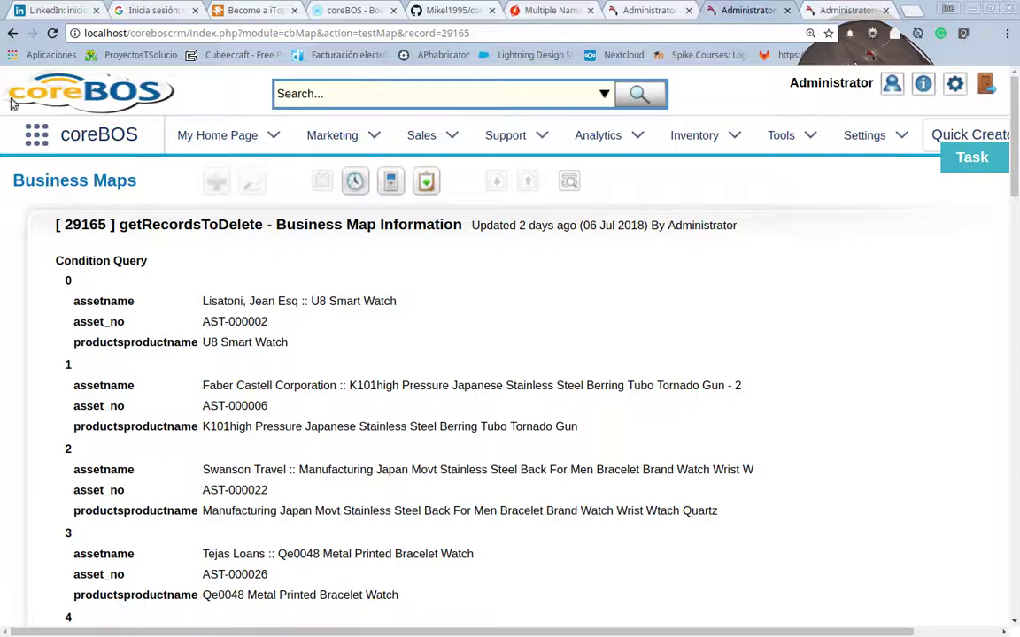
{"action": "left_click", "coordinate": [53, 35]}
- Recheck the conditions in the map's content, reload the testMap page once more and review the returned assets through the list
{"action": "left_click", "coordinate": [642, 11]}
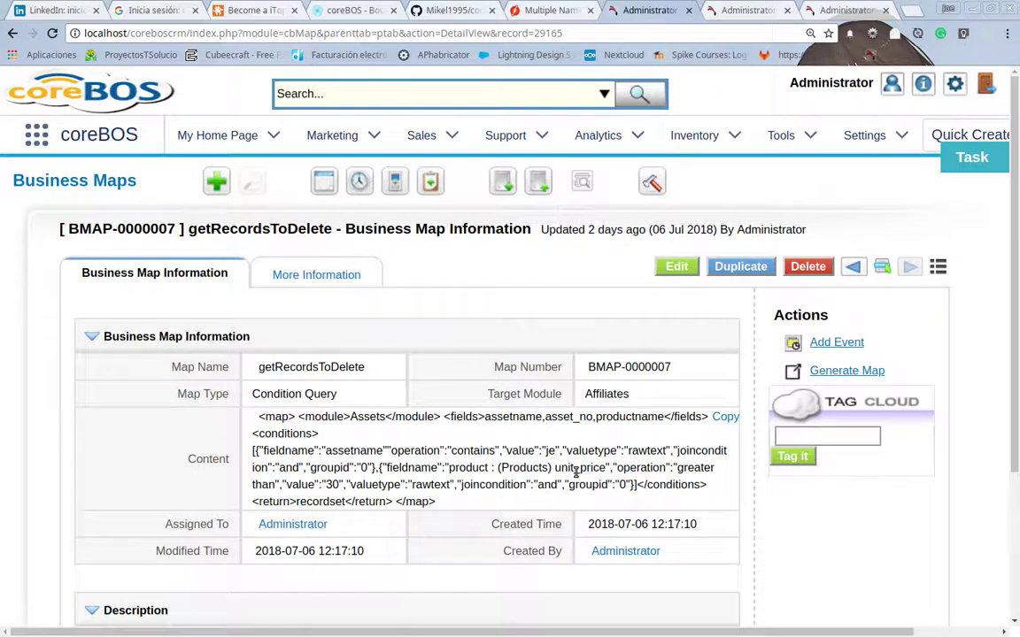
{"action": "left_click", "coordinate": [652, 11]}
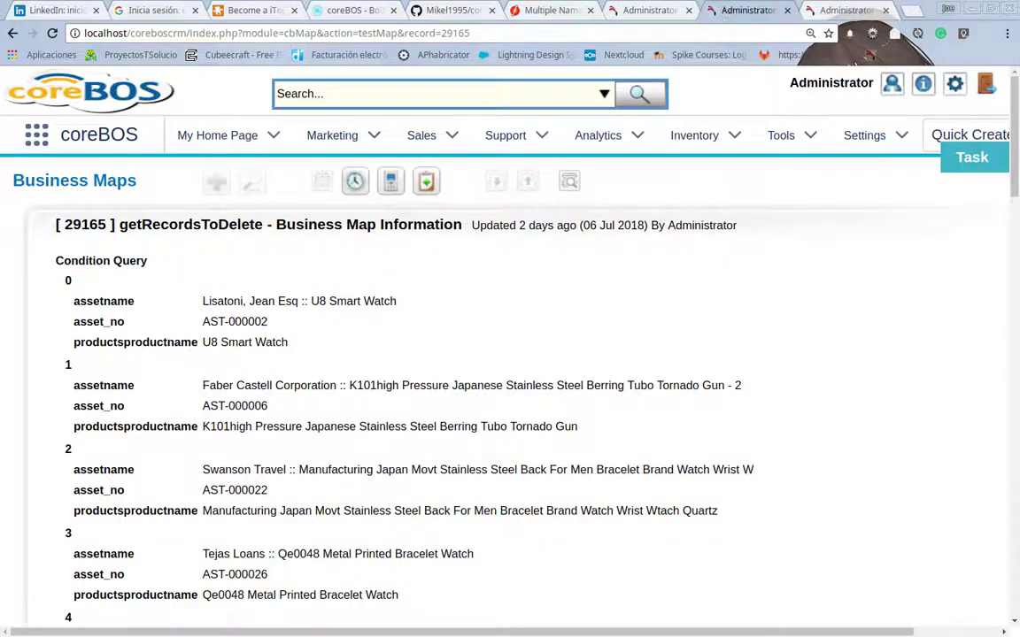
{"action": "left_click", "coordinate": [52, 33]}
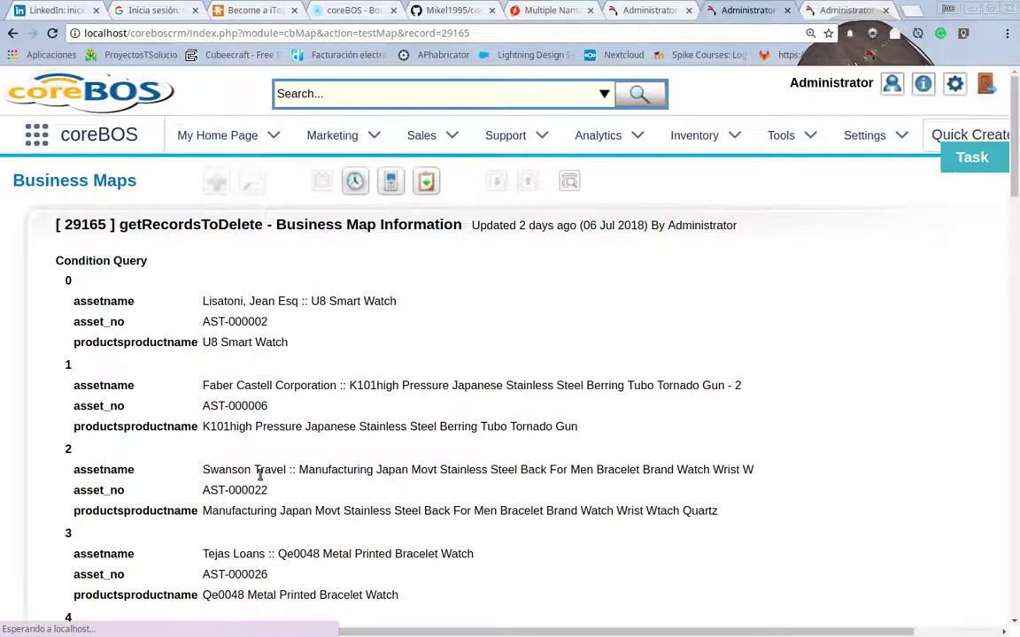
{"action": "scroll", "coordinate": [258, 480], "scroll_direction": "down", "scroll_amount": 3}
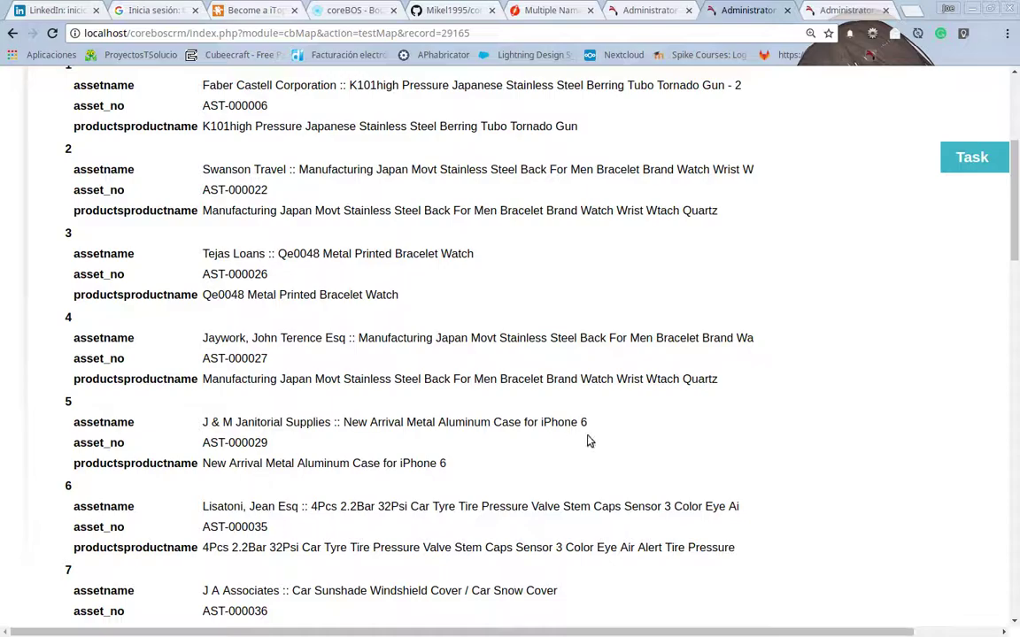
{"action": "scroll", "coordinate": [575, 447], "scroll_direction": "down", "scroll_amount": 15}
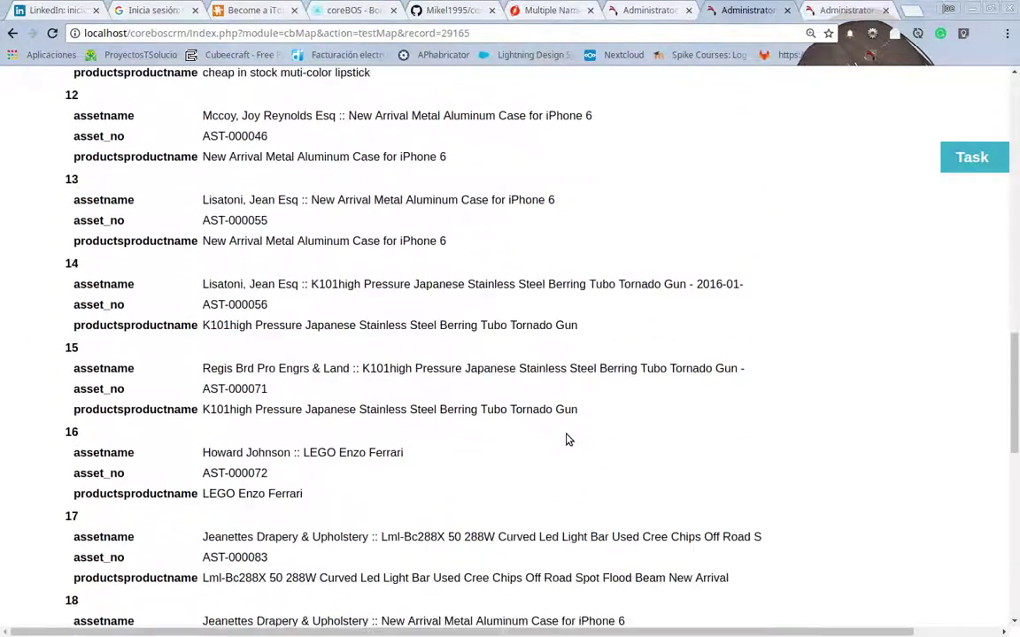
{"action": "scroll", "coordinate": [569, 440], "scroll_direction": "down", "scroll_amount": 4}
{"action": "scroll", "coordinate": [570, 439], "scroll_direction": "up", "scroll_amount": 15}
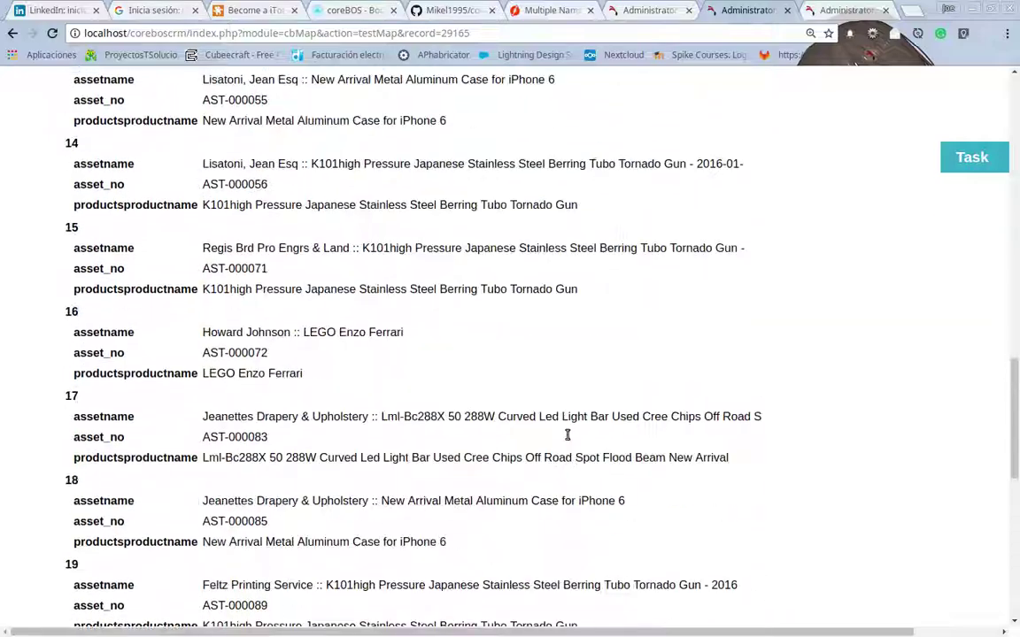
{"action": "scroll", "coordinate": [568, 435], "scroll_direction": "up", "scroll_amount": 8}
- Try to set the assetname condition value to "jea" directly in the map's content, save it and reload the record
{"action": "left_click", "coordinate": [616, 10]}
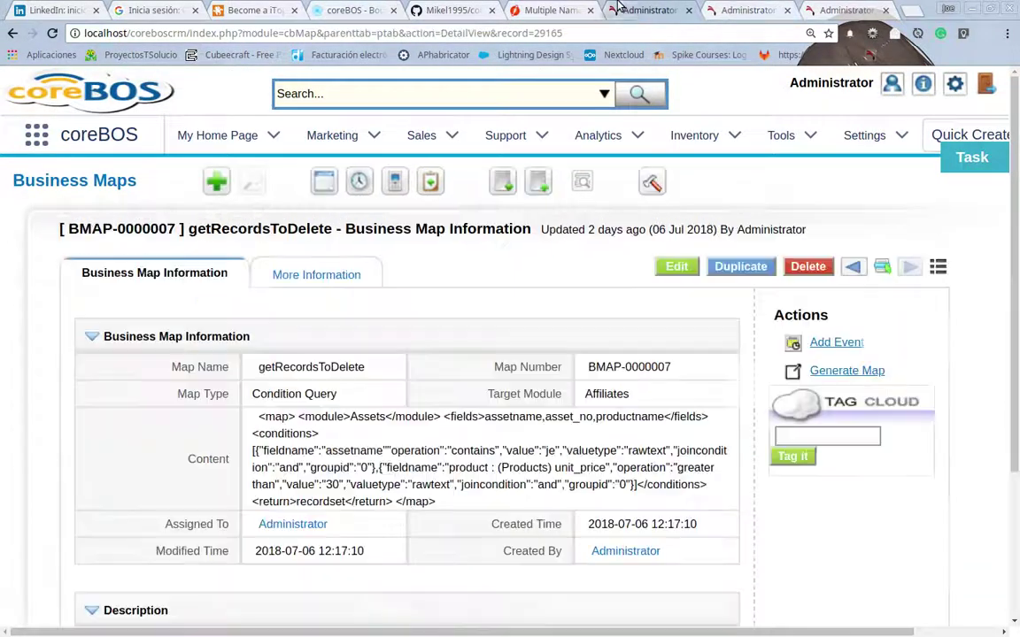
{"action": "double_click", "coordinate": [593, 450]}
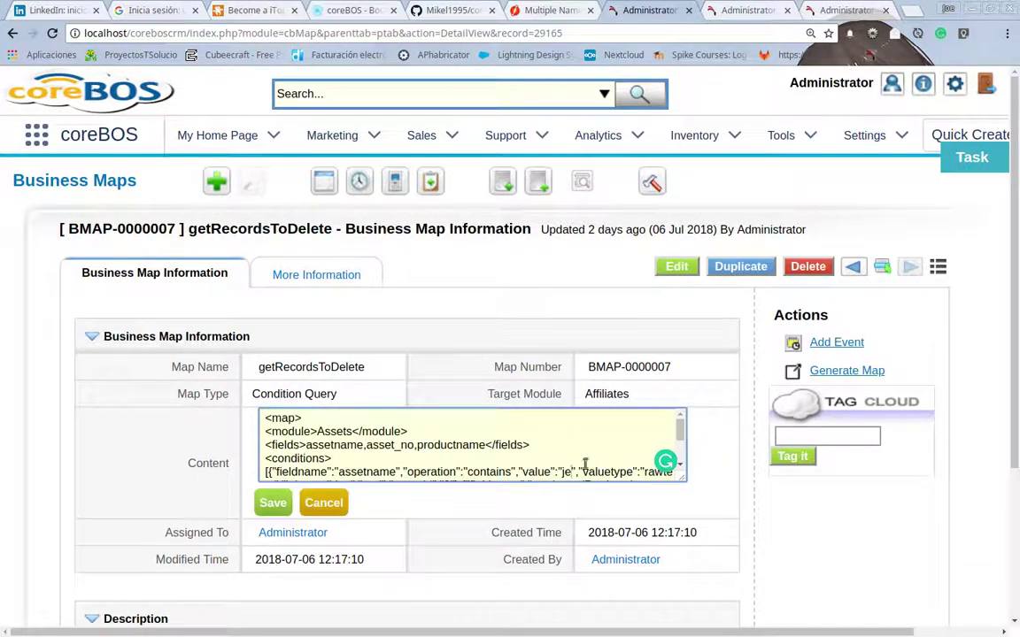
{"action": "type", "text": "a"}
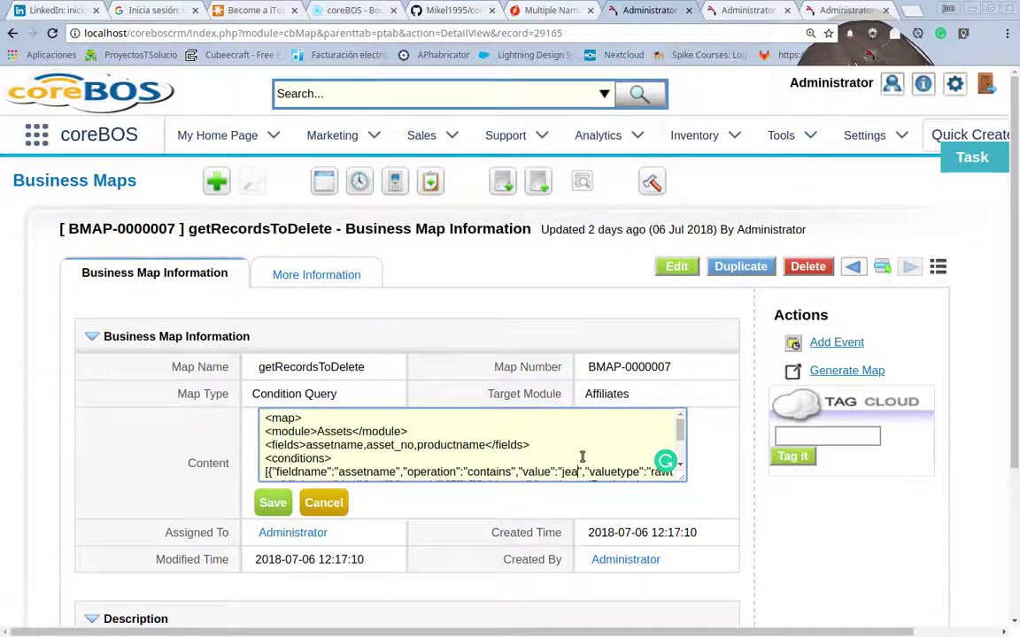
{"action": "left_click", "coordinate": [271, 502]}
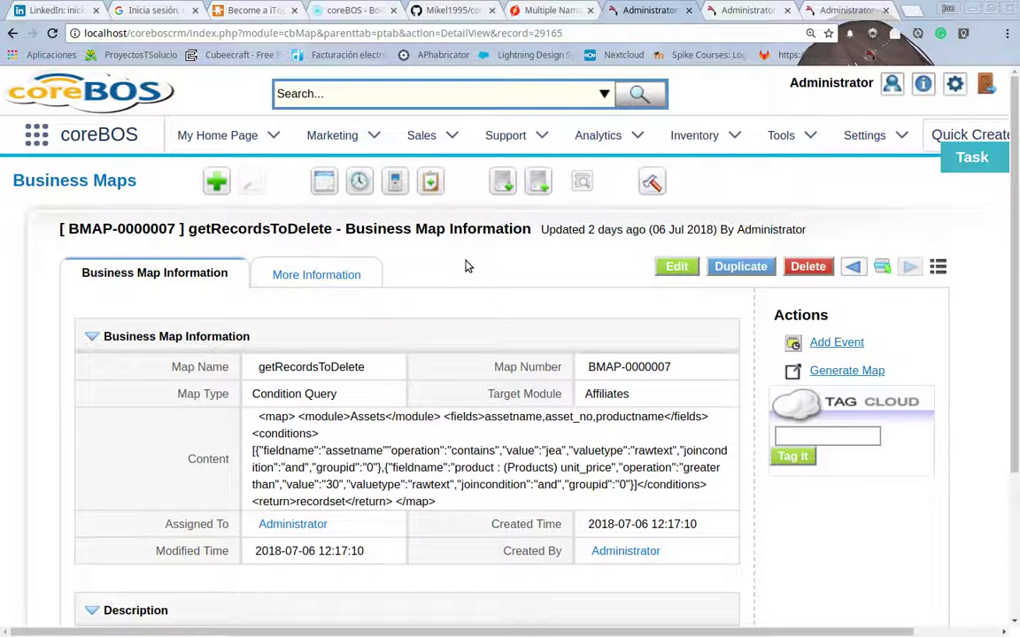
{"action": "key", "text": "F5"}
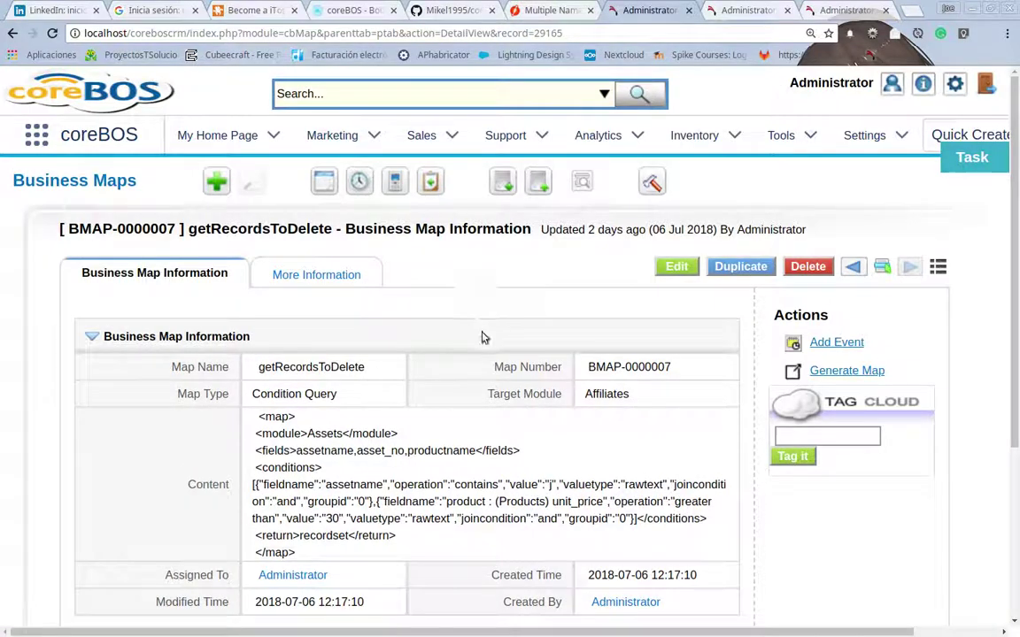
- Open the getRecordsToDelete map in its full edit form and check the content and description fields
{"action": "left_click", "coordinate": [674, 269]}
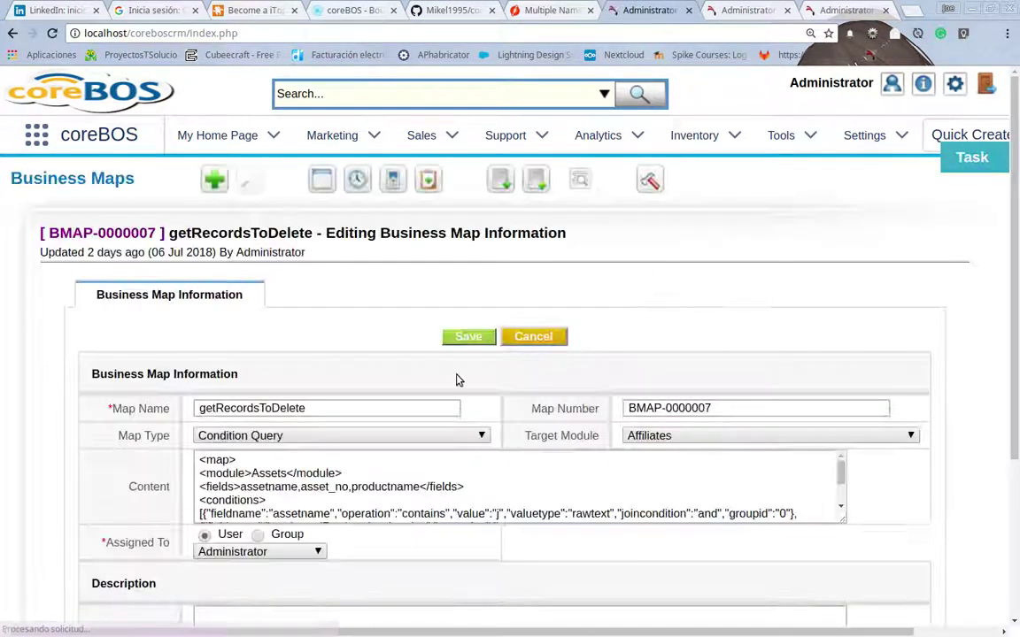
{"action": "scroll", "coordinate": [455, 380], "scroll_direction": "down", "scroll_amount": 5}
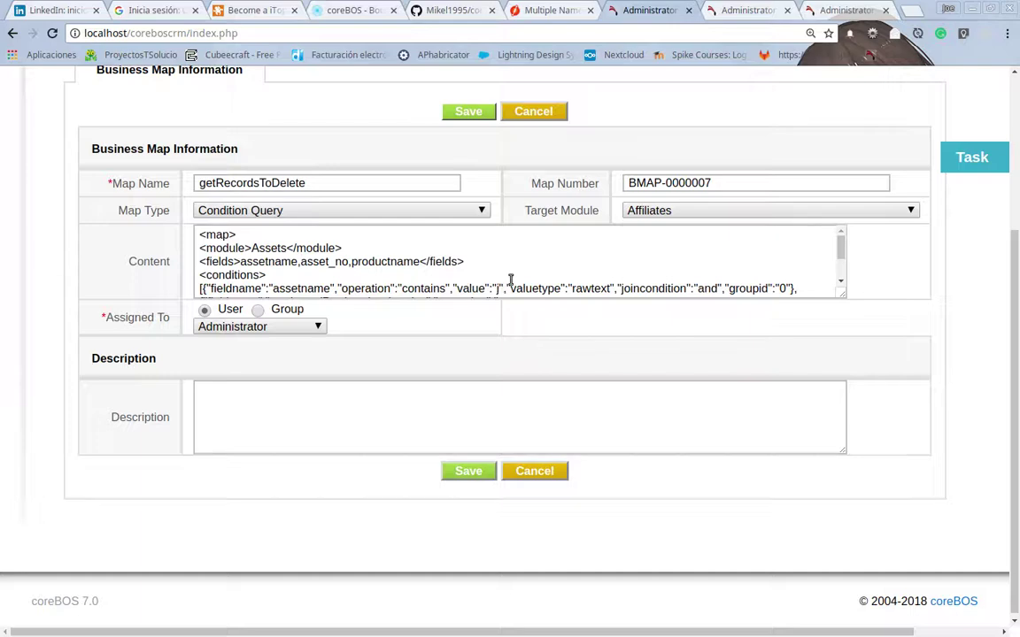
{"action": "scroll", "coordinate": [510, 281], "scroll_direction": "up", "scroll_amount": 5}
- Open coreBOS Updater in a new browser tab and load the available updates
{"action": "mouse_move", "coordinate": [954, 87]}
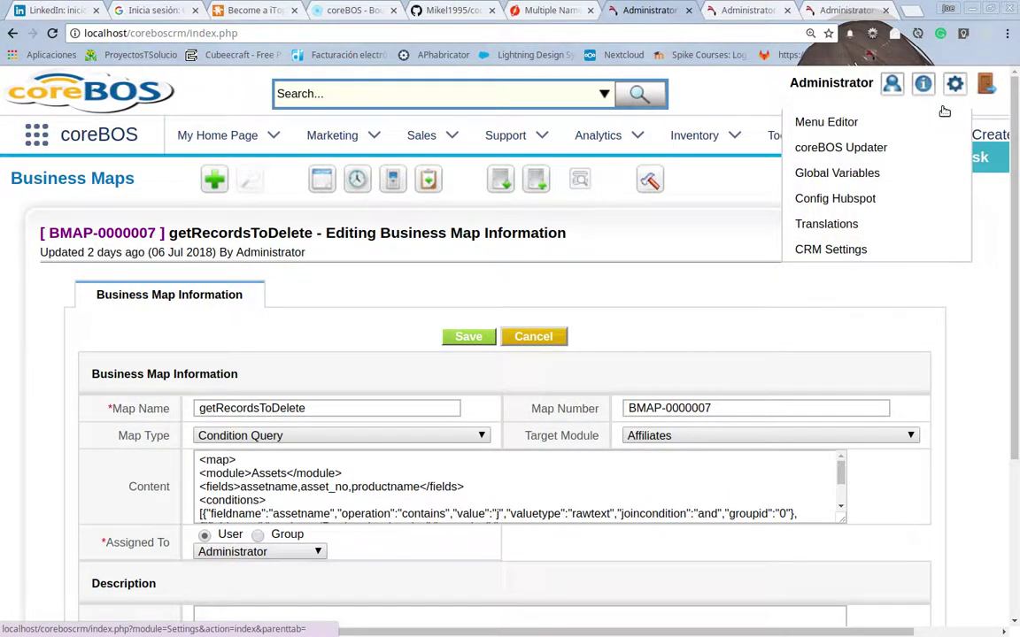
{"action": "middle_click", "coordinate": [894, 152]}
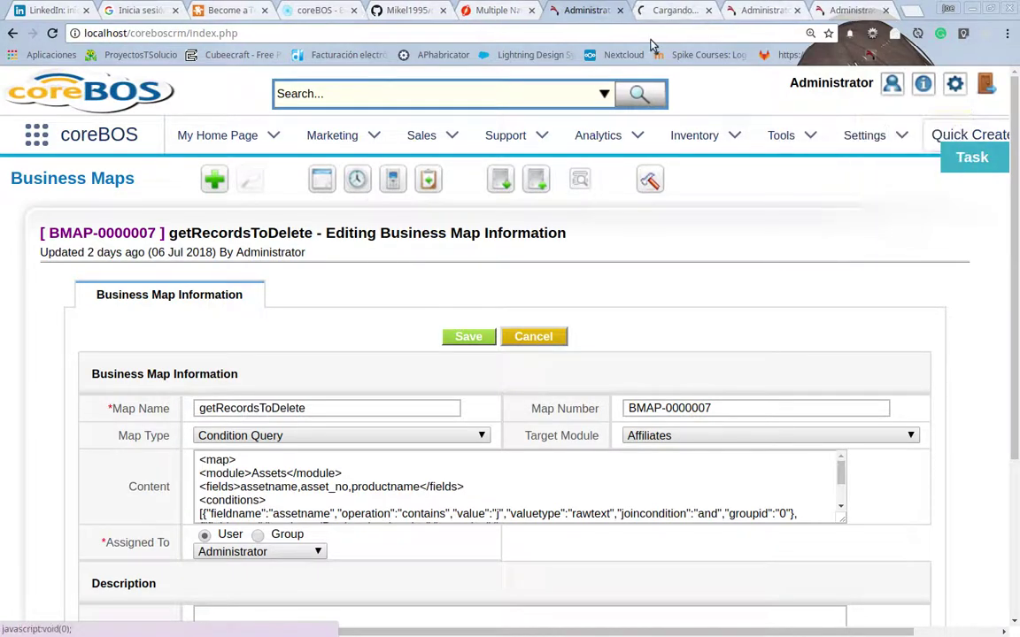
{"action": "left_click", "coordinate": [666, 10]}
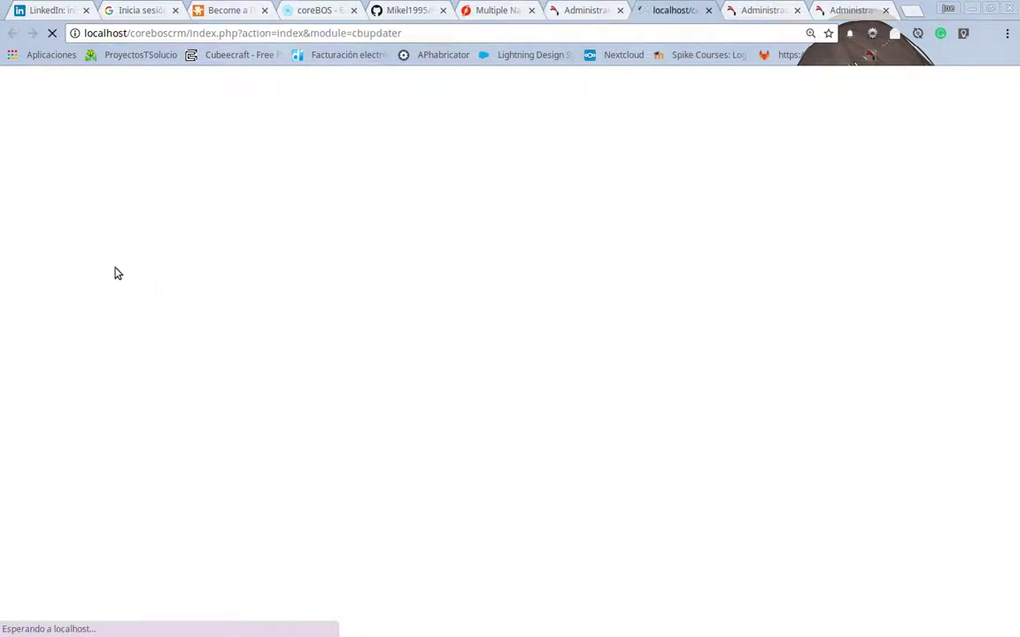
{"action": "left_click", "coordinate": [75, 453]}
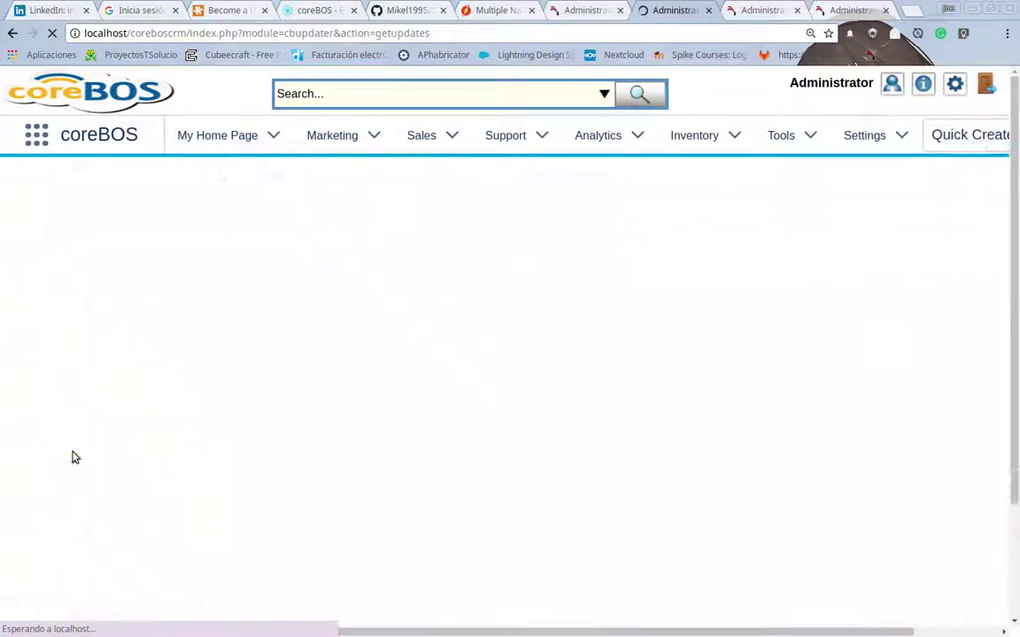
{"action": "scroll", "coordinate": [166, 162], "scroll_direction": "down", "scroll_amount": 4}
{"action": "scroll", "coordinate": [165, 162], "scroll_direction": "up", "scroll_amount": 4}
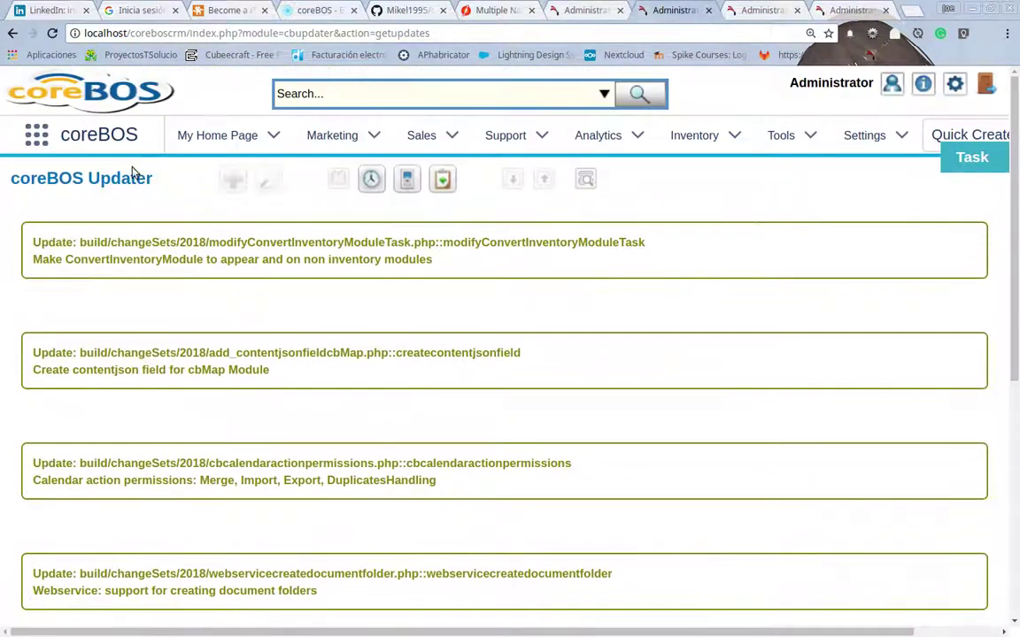
- Apply all pending updates from the coreBOS Updater list, review the changeset results and close the updater's browser tab
{"action": "left_click", "coordinate": [119, 178]}
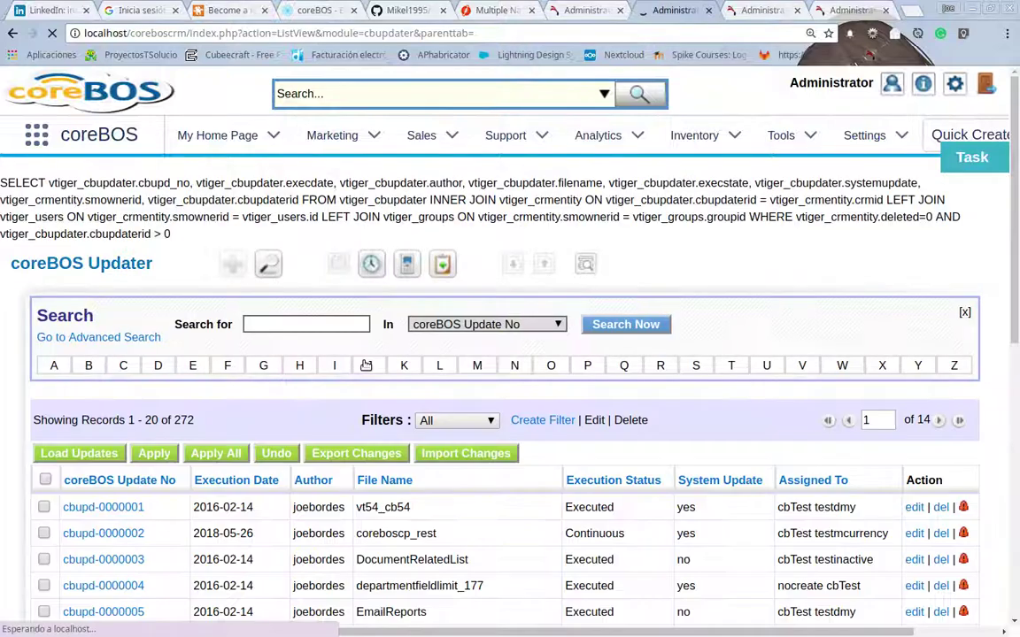
{"action": "left_click", "coordinate": [213, 458]}
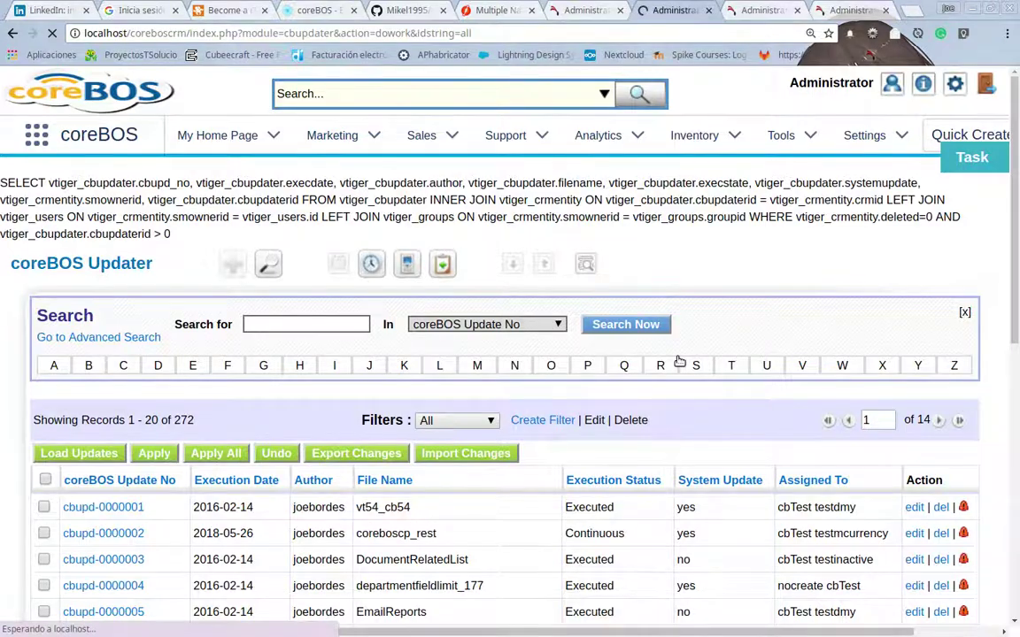
{"action": "scroll", "coordinate": [678, 363], "scroll_direction": "down", "scroll_amount": 15}
{"action": "scroll", "coordinate": [679, 369], "scroll_direction": "down", "scroll_amount": 20}
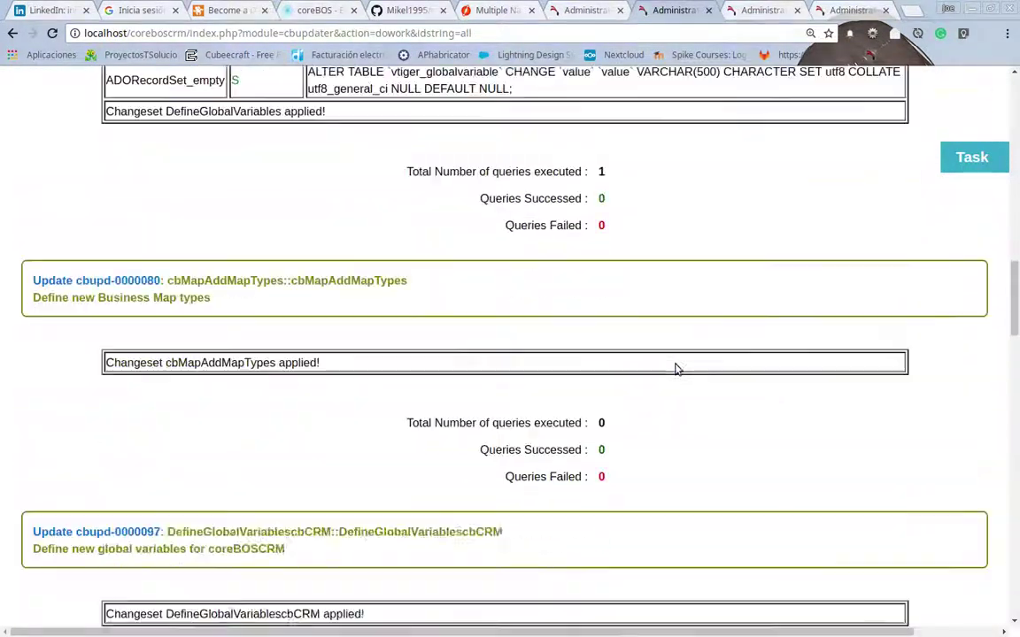
{"action": "scroll", "coordinate": [676, 369], "scroll_direction": "down", "scroll_amount": 8}
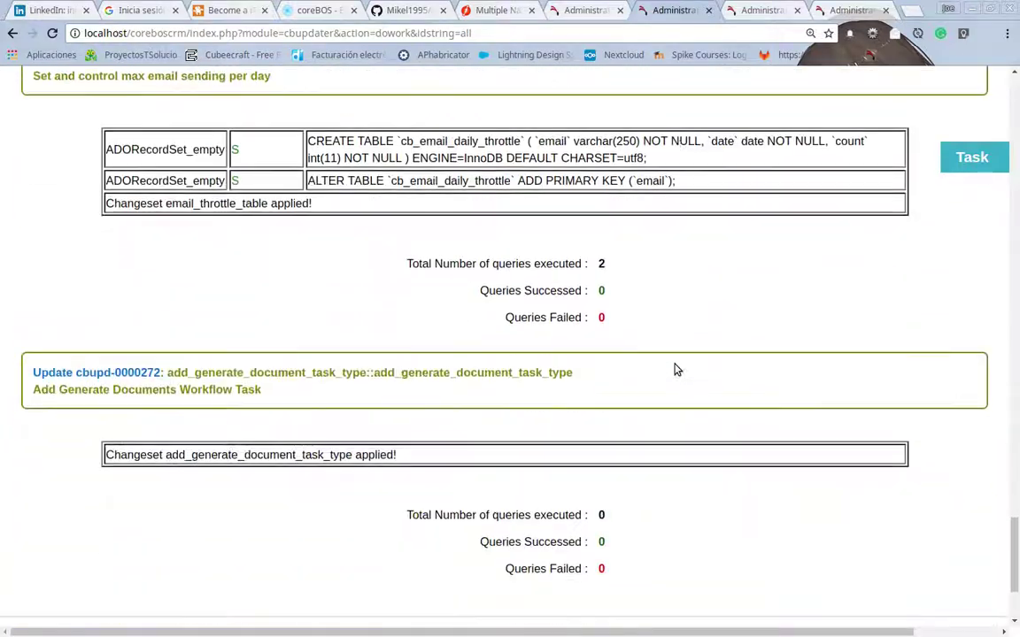
{"action": "middle_click", "coordinate": [686, 16]}
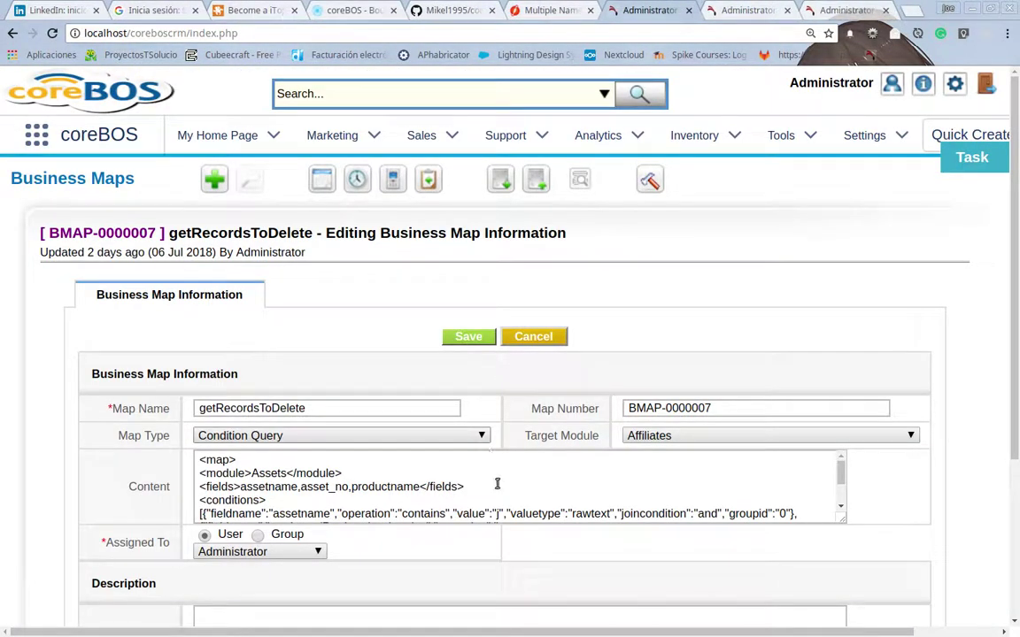
- Set the assetname condition value to "je" in the map's edit form and save the record
{"action": "left_click", "coordinate": [499, 513]}
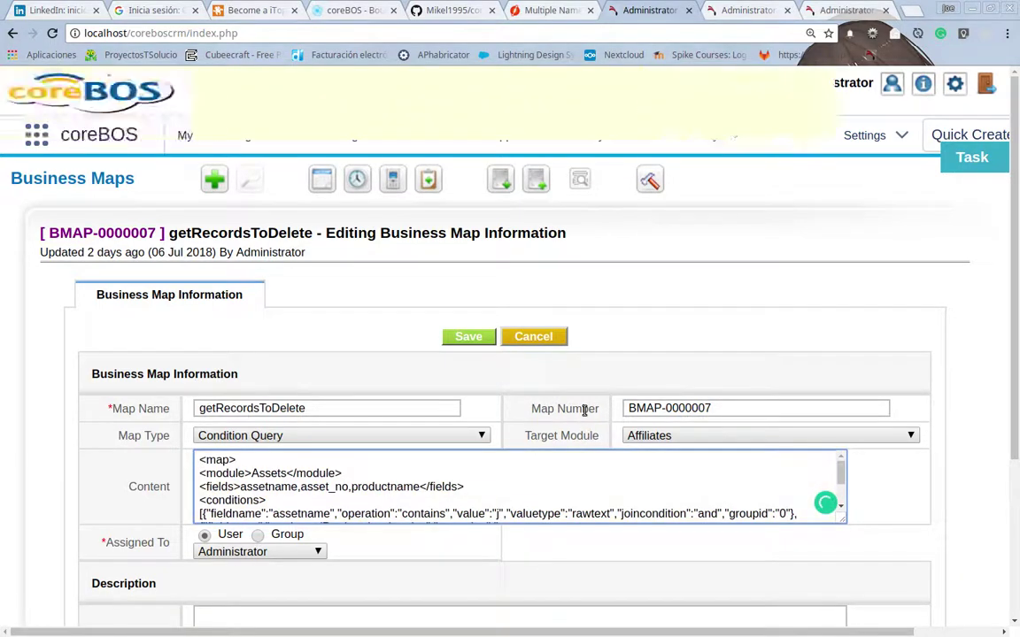
{"action": "type", "text": "je"}
{"action": "left_click", "coordinate": [471, 337]}
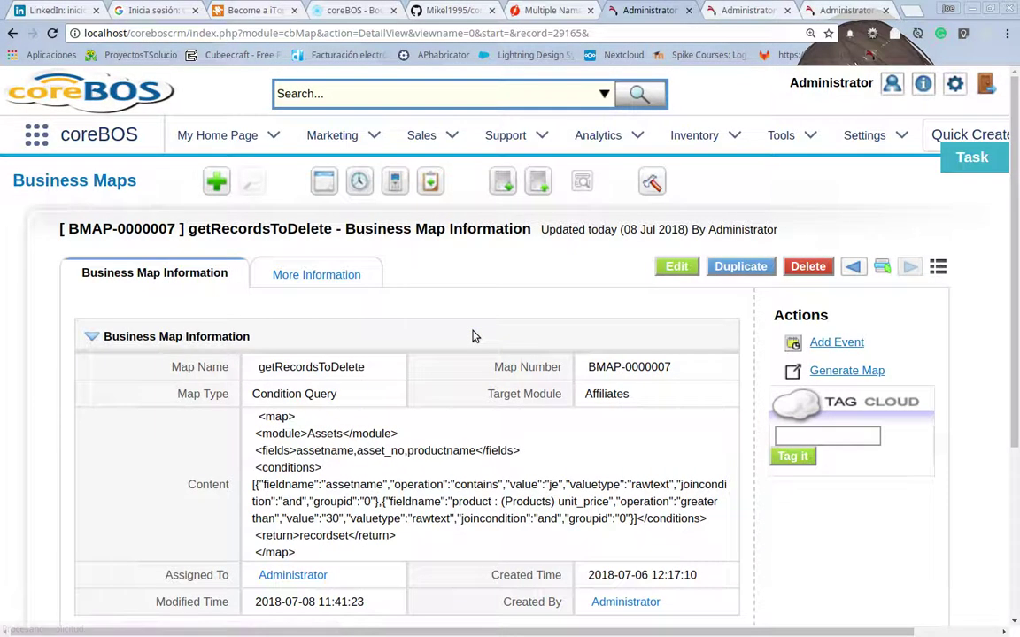
- Refresh the getRecordsToDelete map's test results and review the assets its condition query returns
{"action": "left_click", "coordinate": [748, 10]}
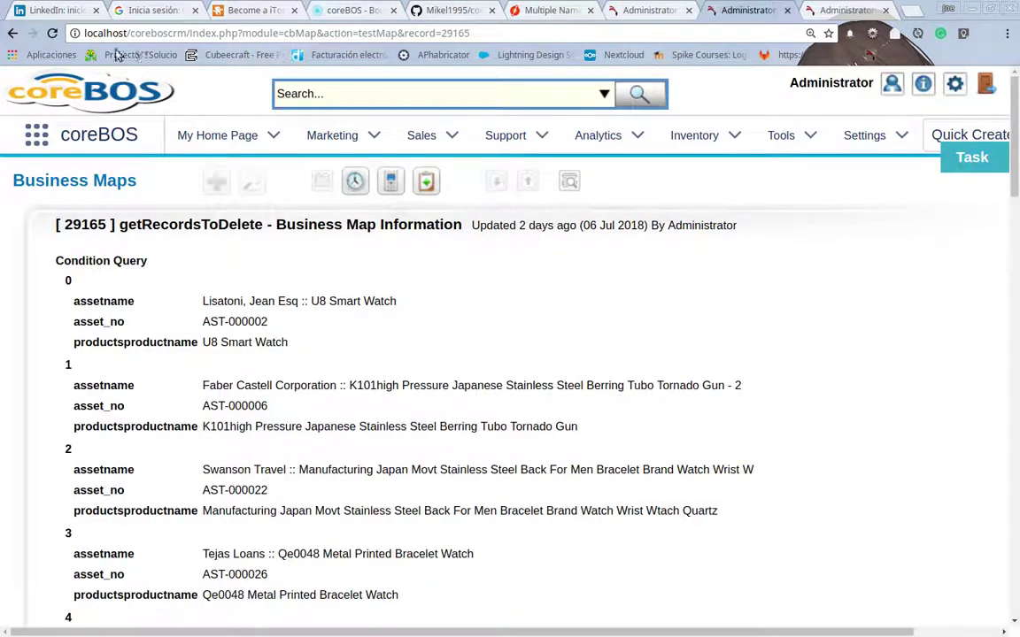
{"action": "left_click", "coordinate": [52, 33]}
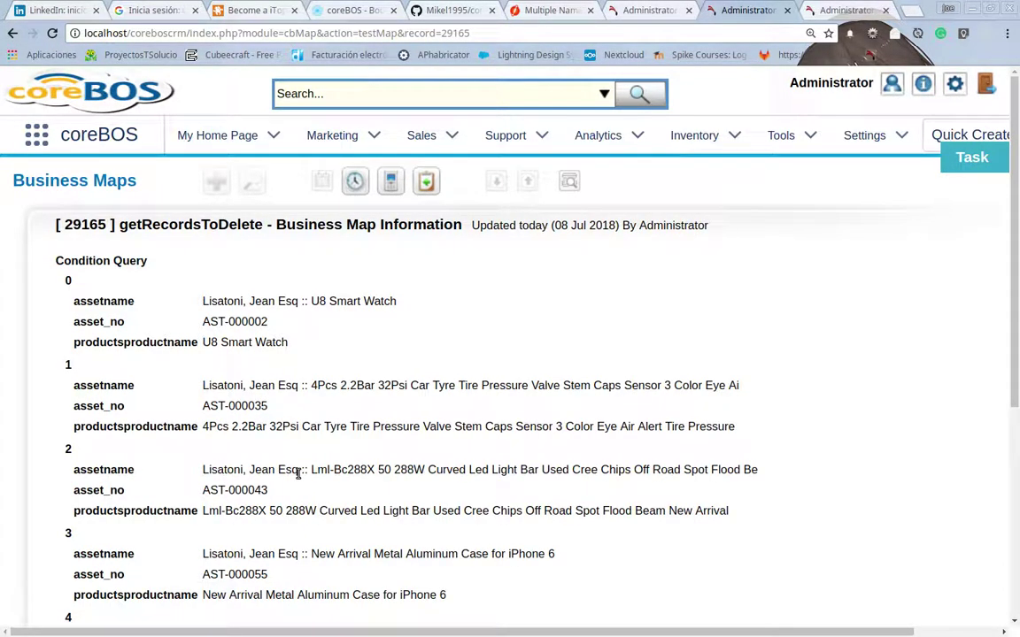
{"action": "scroll", "coordinate": [262, 386], "scroll_direction": "down", "scroll_amount": 5}
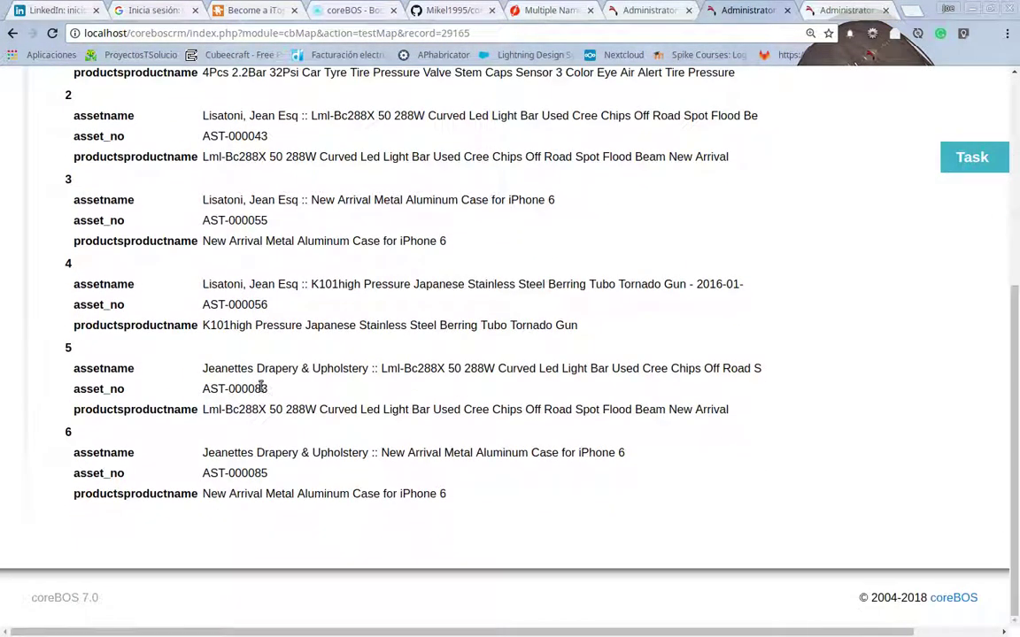
{"action": "scroll", "coordinate": [262, 386], "scroll_direction": "up", "scroll_amount": 4}
{"action": "scroll", "coordinate": [262, 386], "scroll_direction": "down", "scroll_amount": 2}
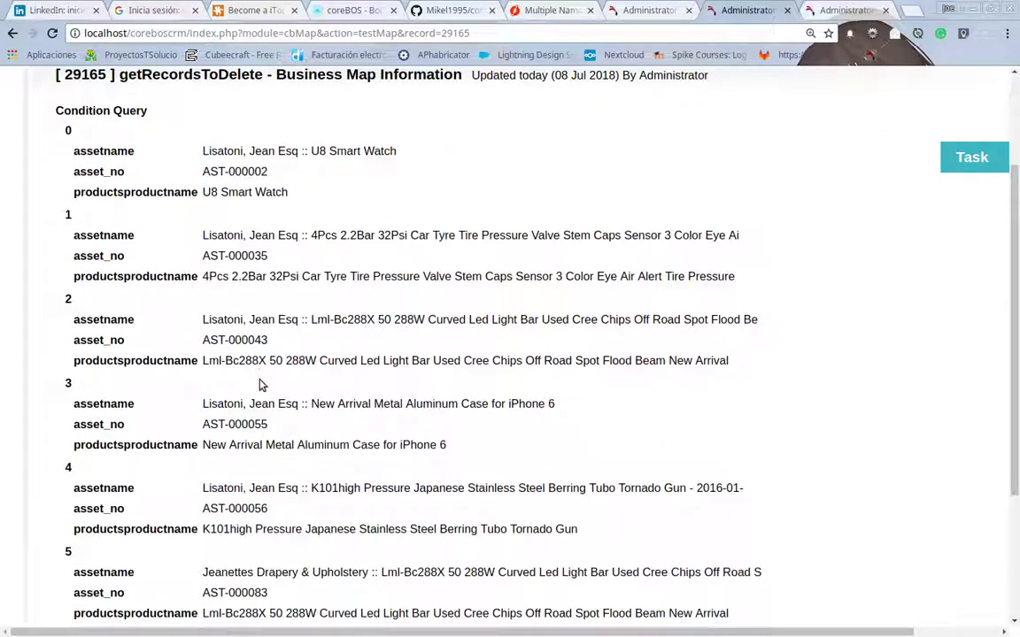
{"action": "left_click", "coordinate": [615, 10]}
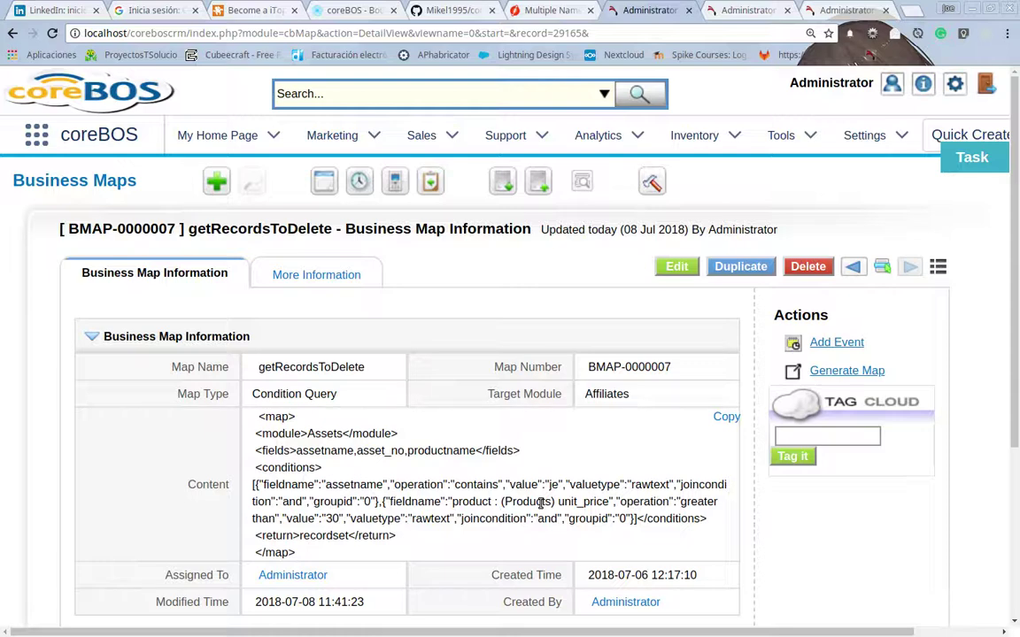
- Open the Assets workflow "Delete TC" for editing from the workflow list in the coreBOS settings
{"action": "left_click", "coordinate": [817, 12]}
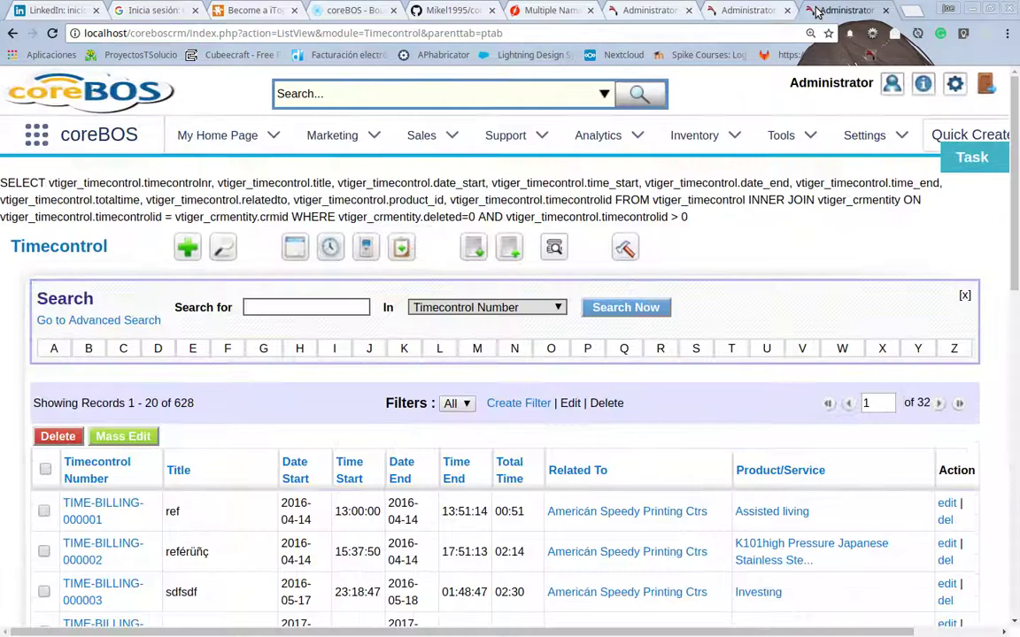
{"action": "left_click", "coordinate": [956, 85]}
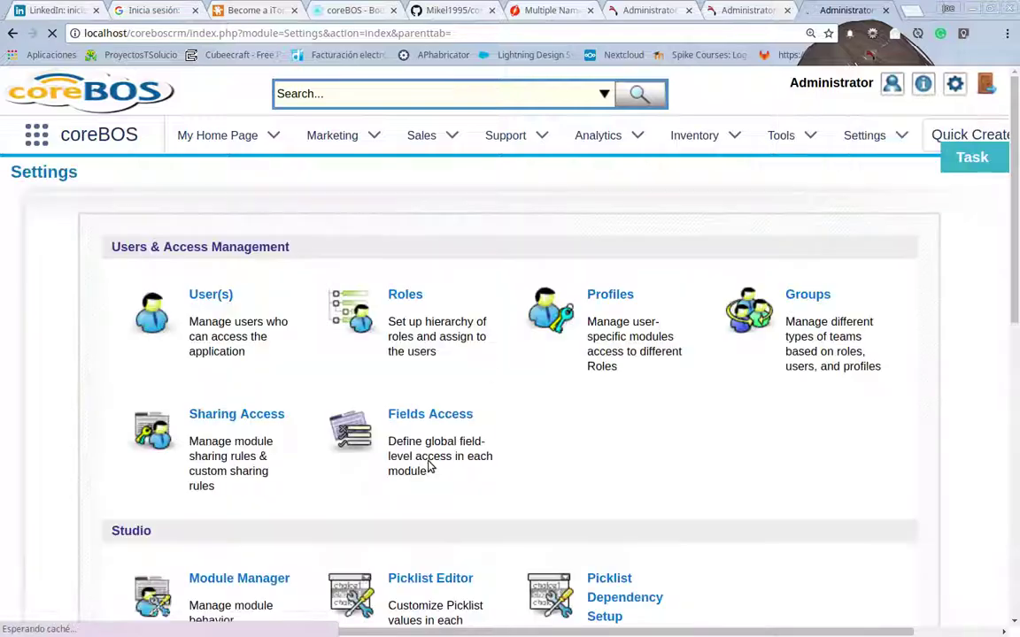
{"action": "scroll", "coordinate": [426, 544], "scroll_direction": "down", "scroll_amount": 4}
{"action": "scroll", "coordinate": [426, 542], "scroll_direction": "down", "scroll_amount": 3}
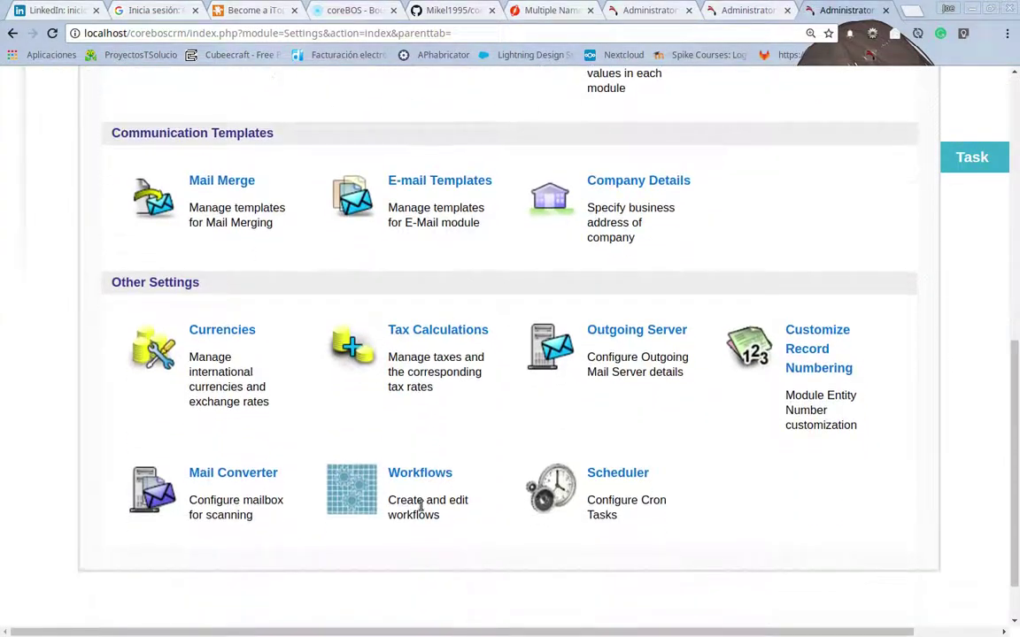
{"action": "left_click", "coordinate": [424, 476]}
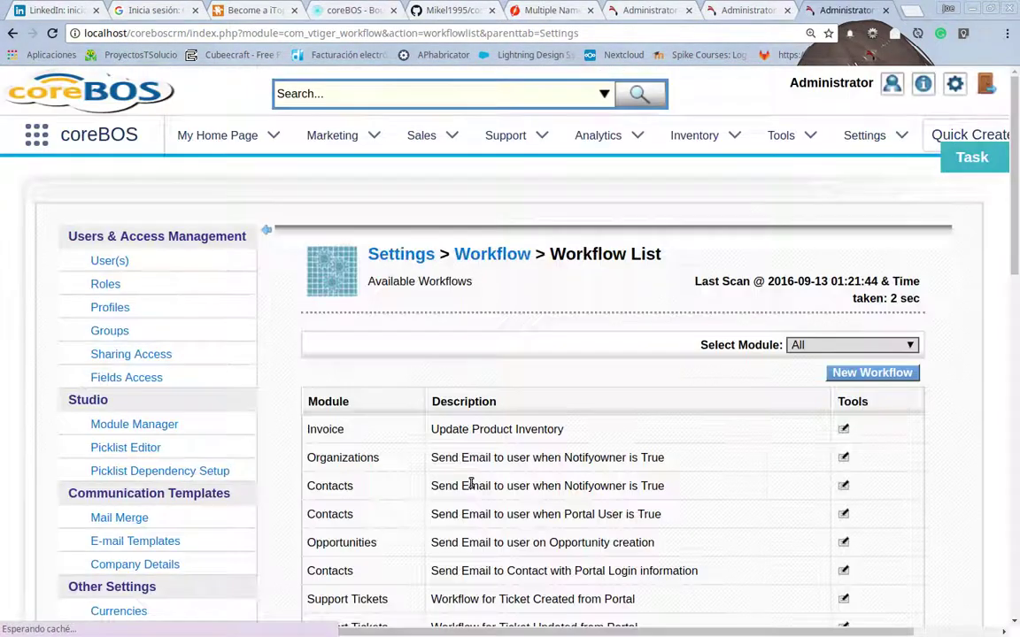
{"action": "scroll", "coordinate": [469, 483], "scroll_direction": "down", "scroll_amount": 8}
{"action": "scroll", "coordinate": [844, 598], "scroll_direction": "down", "scroll_amount": 3}
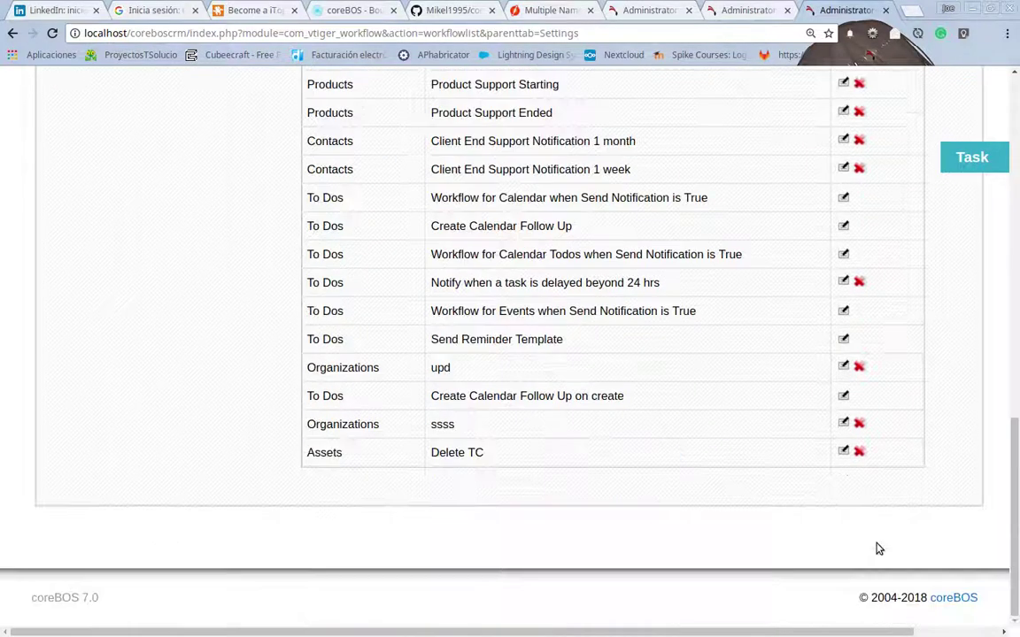
{"action": "left_click", "coordinate": [844, 452]}
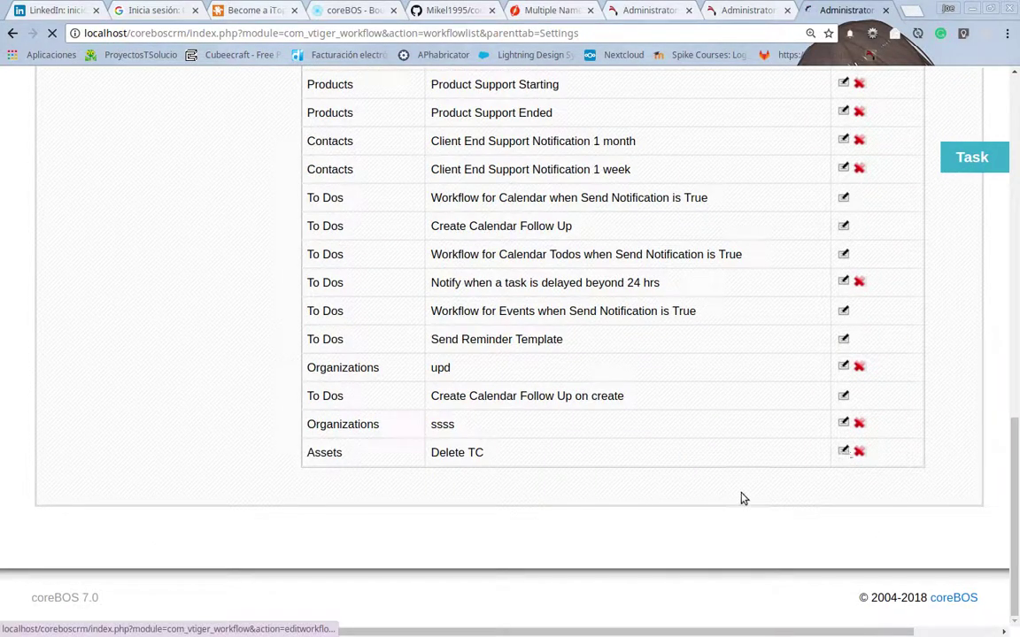
- Open the workflow's "Delete TC" task and check its conditions and the module selected under the task operations
{"action": "scroll", "coordinate": [482, 442], "scroll_direction": "down", "scroll_amount": 3}
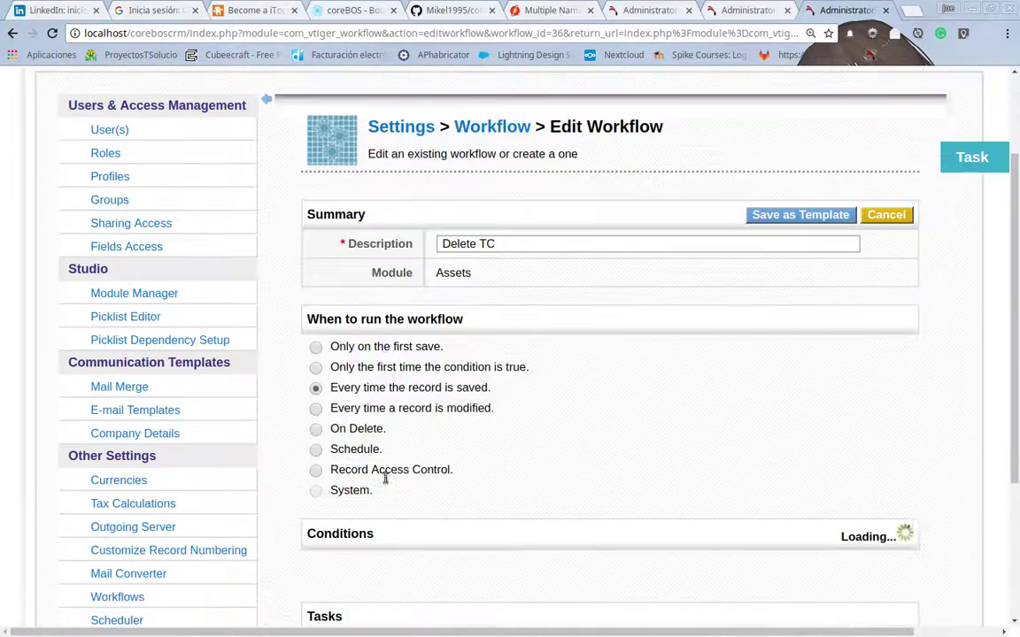
{"action": "scroll", "coordinate": [535, 475], "scroll_direction": "down", "scroll_amount": 2}
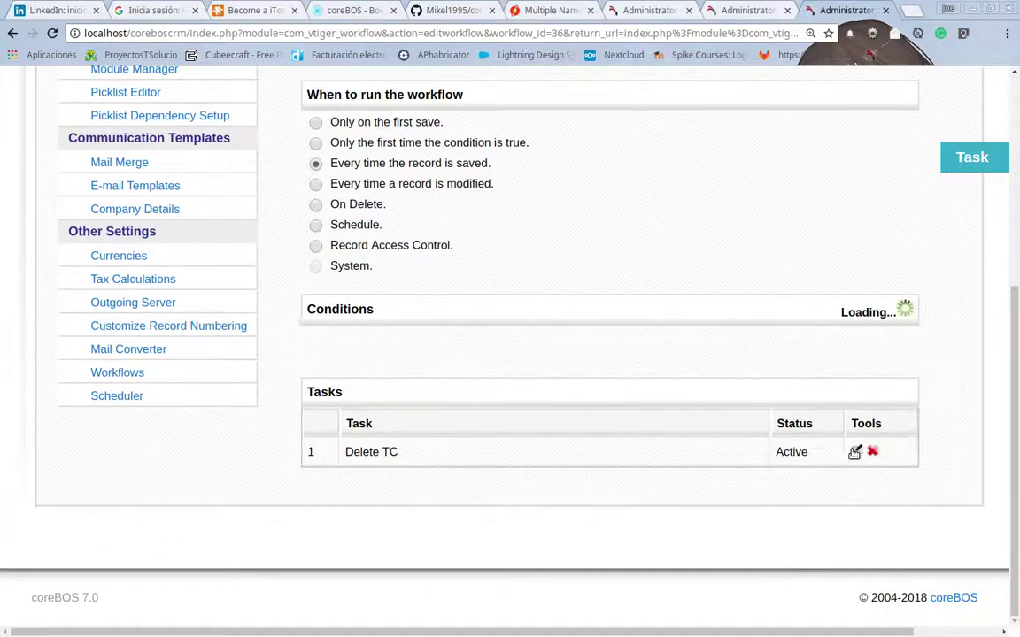
{"action": "left_click", "coordinate": [857, 452]}
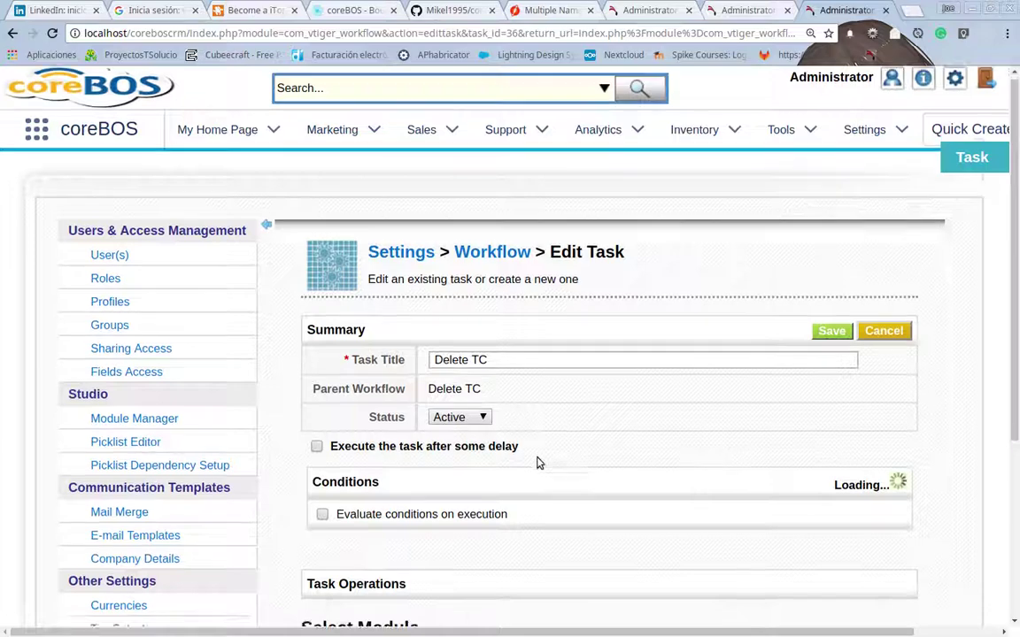
{"action": "scroll", "coordinate": [538, 462], "scroll_direction": "down", "scroll_amount": 3}
{"action": "scroll", "coordinate": [576, 416], "scroll_direction": "down", "scroll_amount": 2}
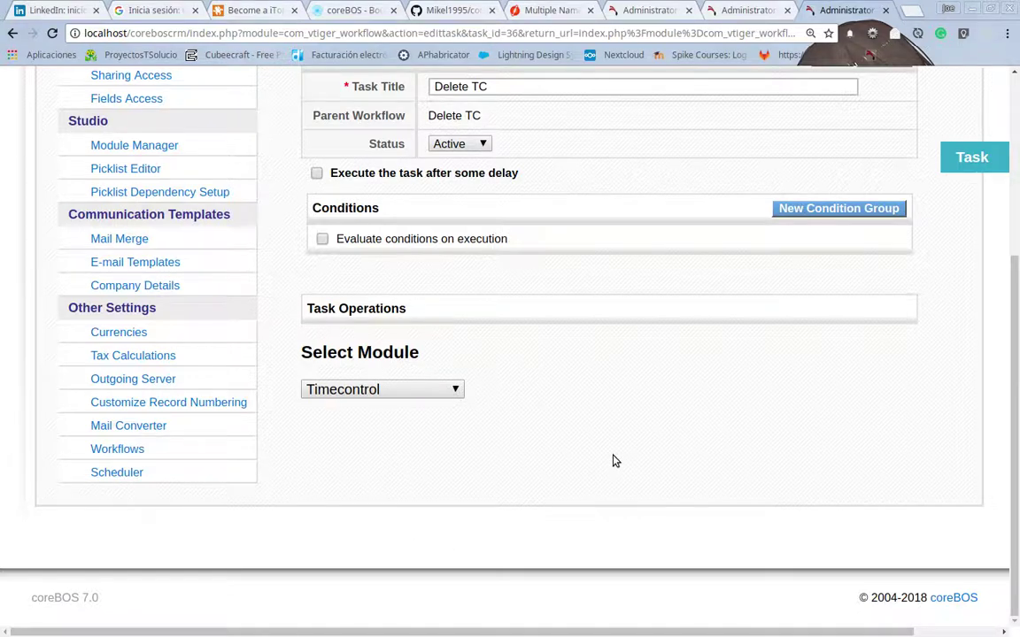
- Compare the getRecordsToDelete map's conditions and its test results with the settings of the Delete TC task
{"action": "left_click", "coordinate": [635, 11]}
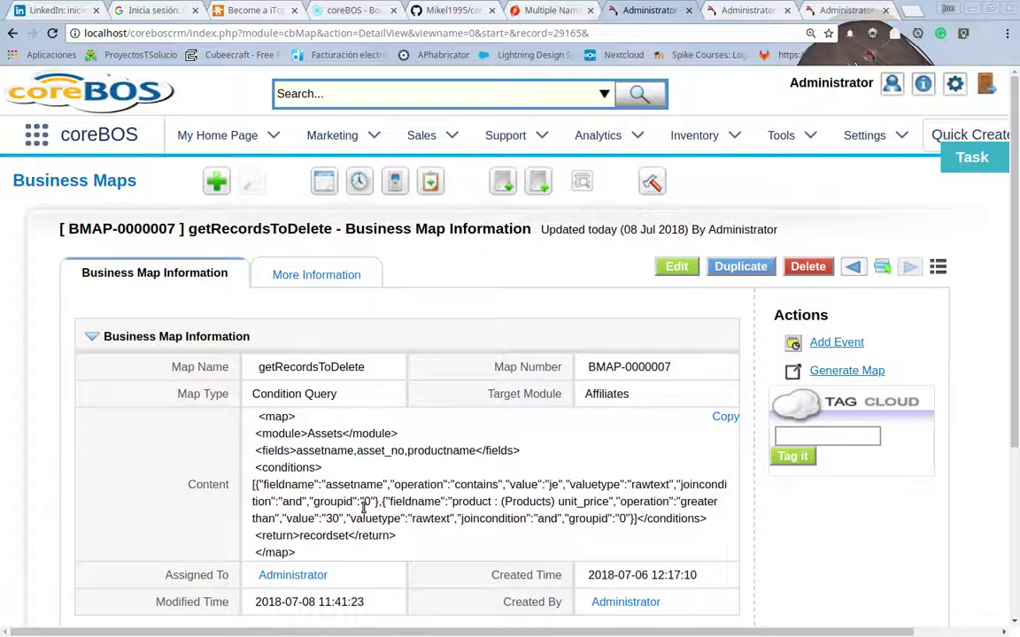
{"action": "left_click", "coordinate": [751, 9]}
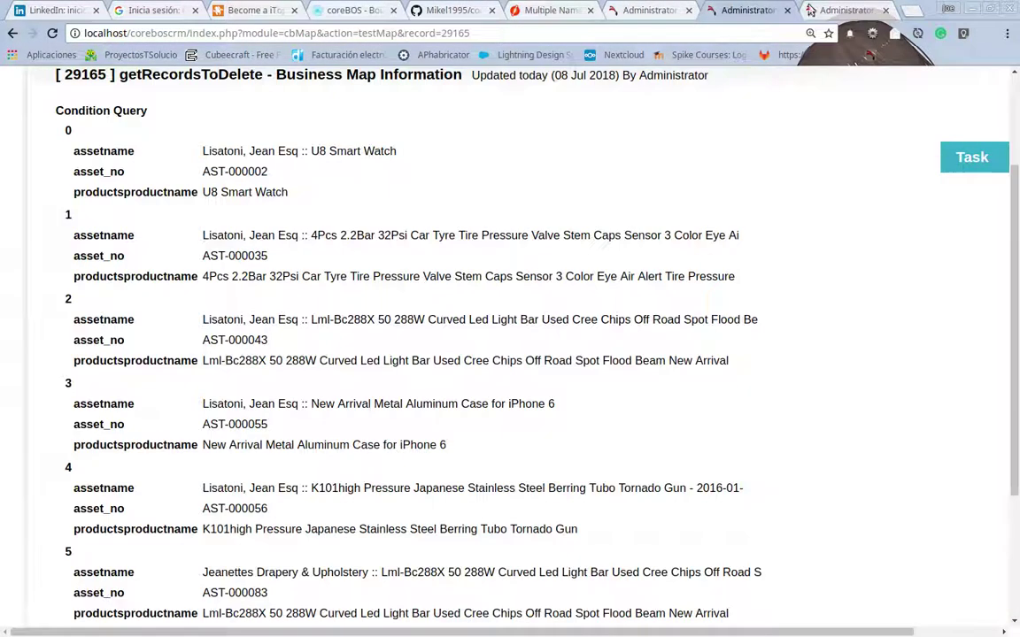
{"action": "left_click", "coordinate": [821, 8]}
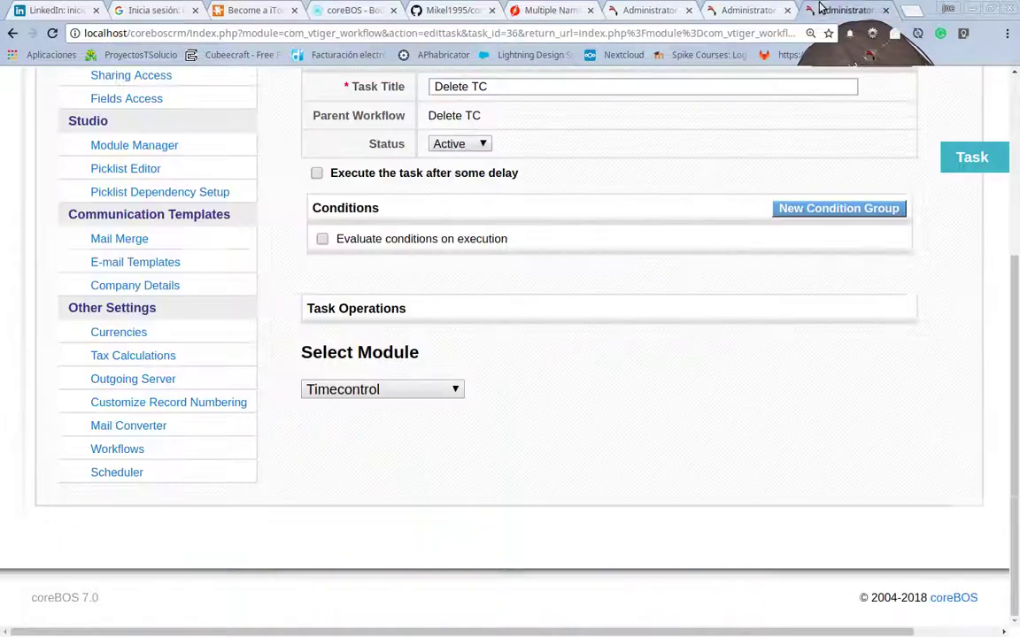
- Duplicate the getRecordsToDelete business map and name the copy getRecordsToDelete2
{"action": "left_click", "coordinate": [624, 10]}
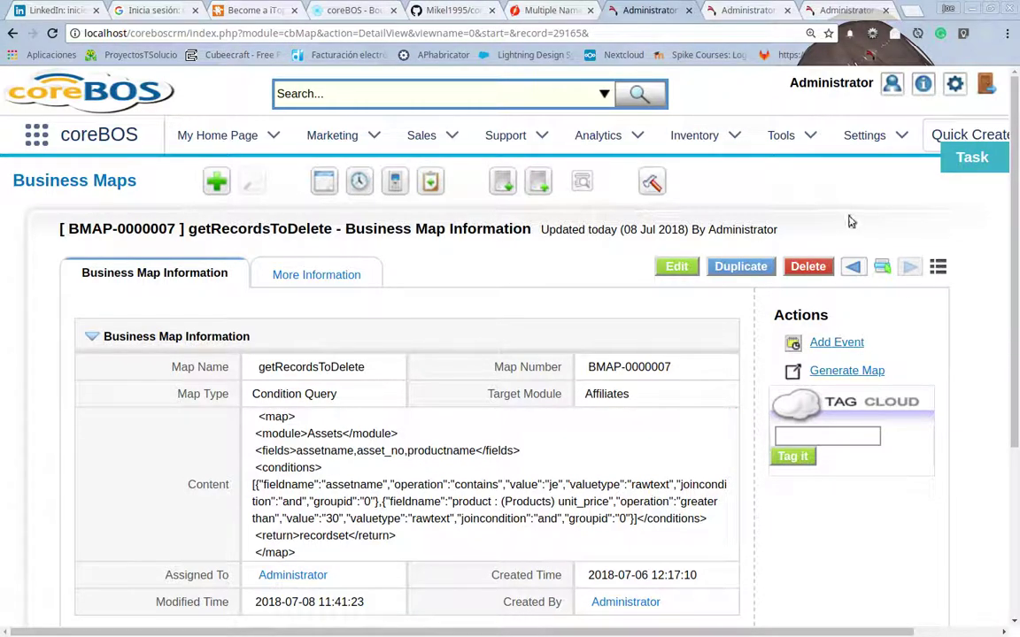
{"action": "left_click", "coordinate": [738, 270]}
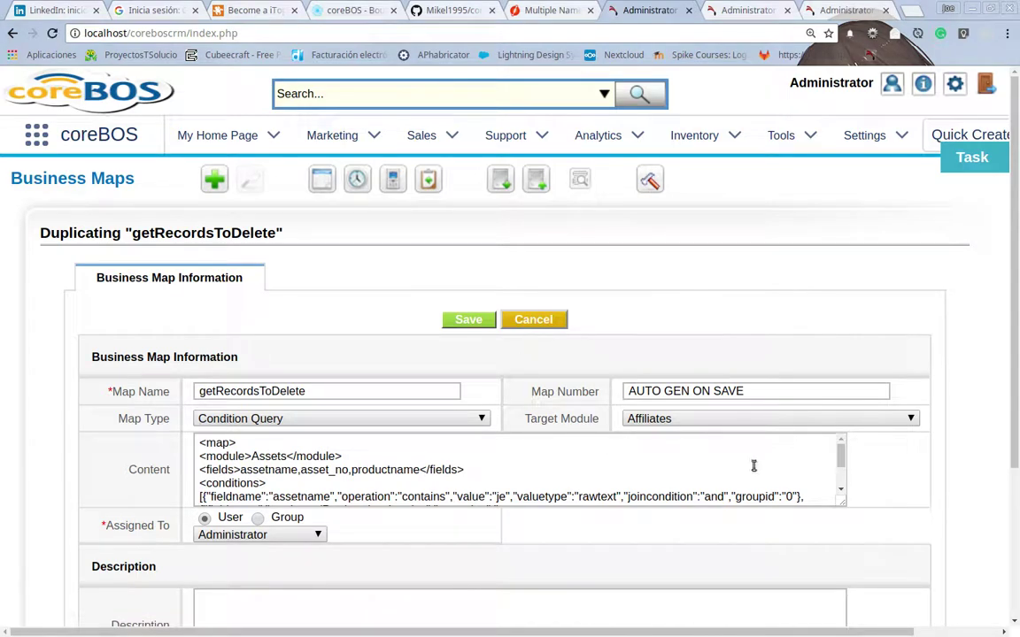
{"action": "left_click_drag", "start_coordinate": [842, 505], "coordinate": [846, 596]}
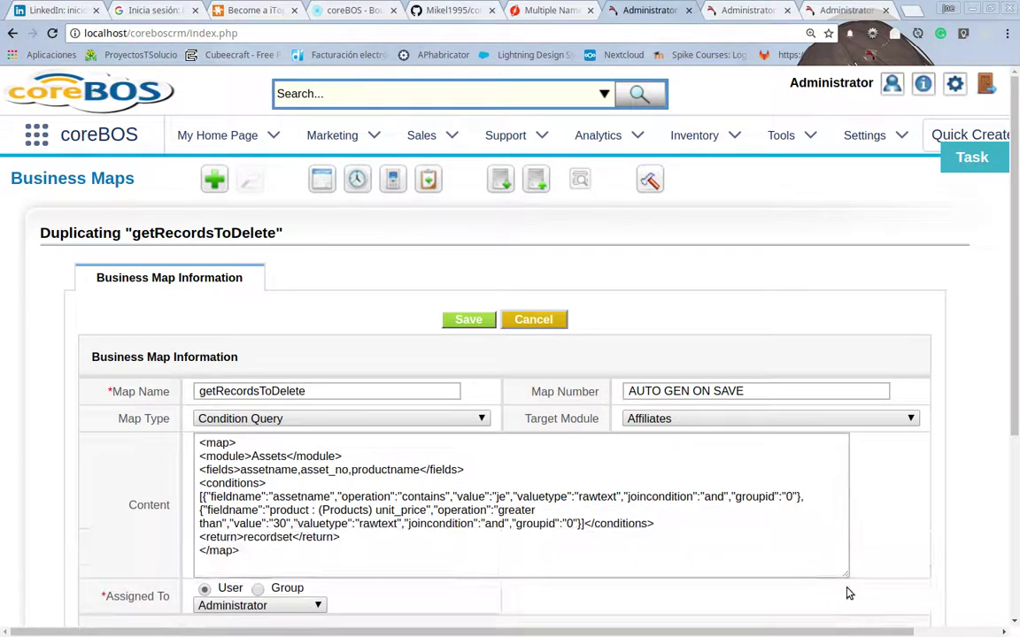
{"action": "scroll", "coordinate": [398, 273], "scroll_direction": "down", "scroll_amount": 2}
{"action": "left_click", "coordinate": [367, 277]}
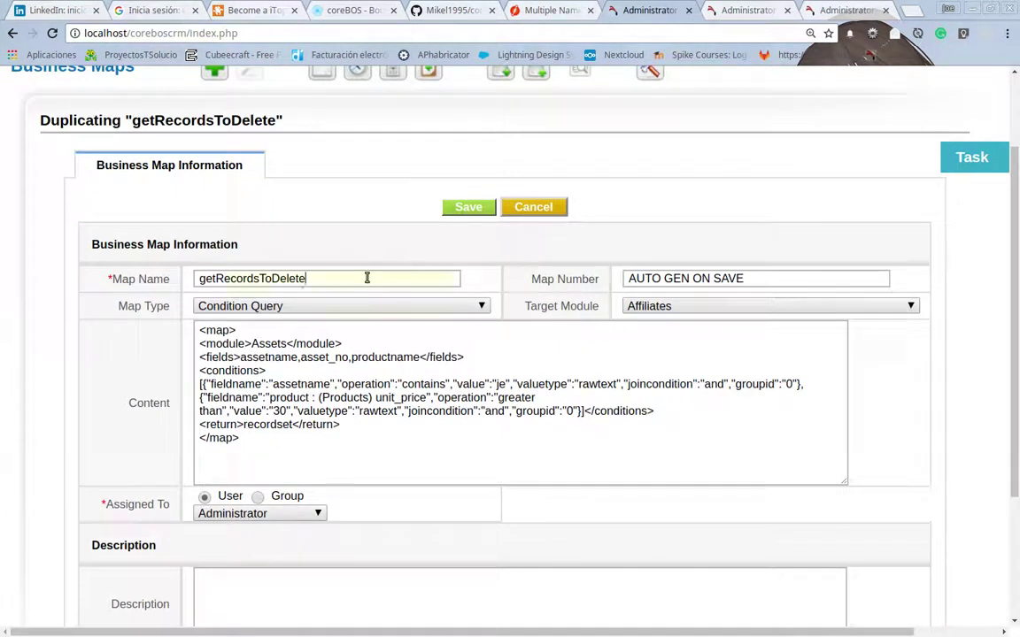
{"action": "type", "text": "2"}
- Replace the Assets module element in the copy's content with an opening <sql> tag and delete the fields line
{"action": "left_click", "coordinate": [221, 344]}
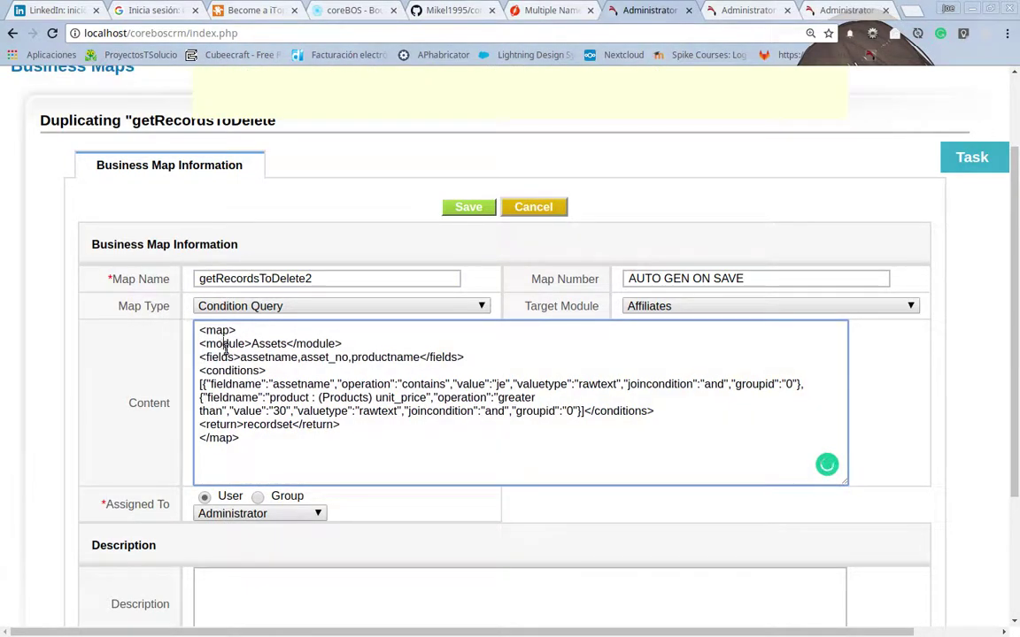
{"action": "double_click", "coordinate": [223, 343]}
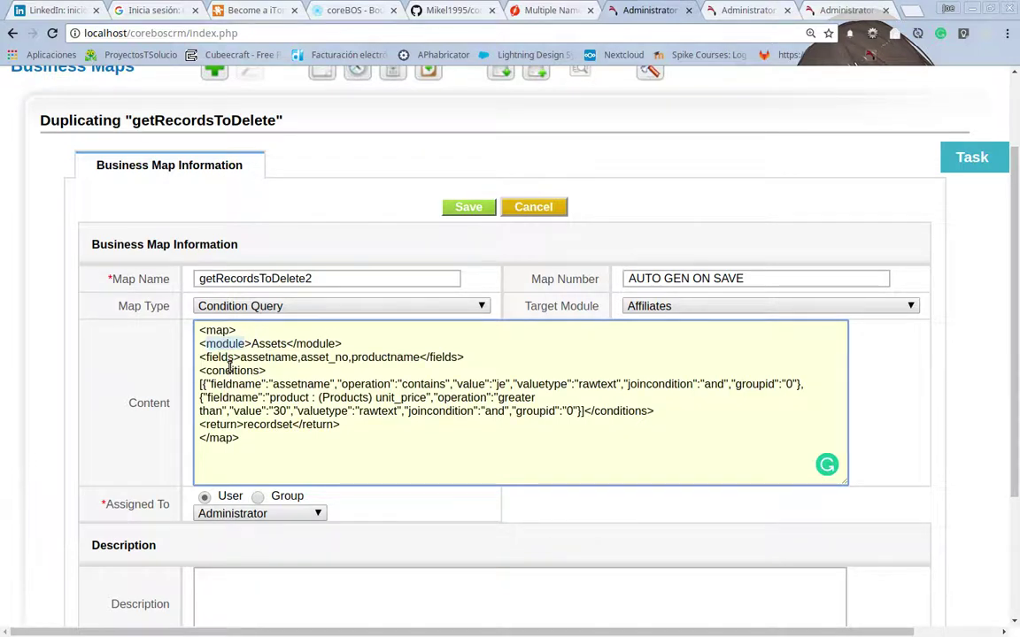
{"action": "type", "text": "sql"}
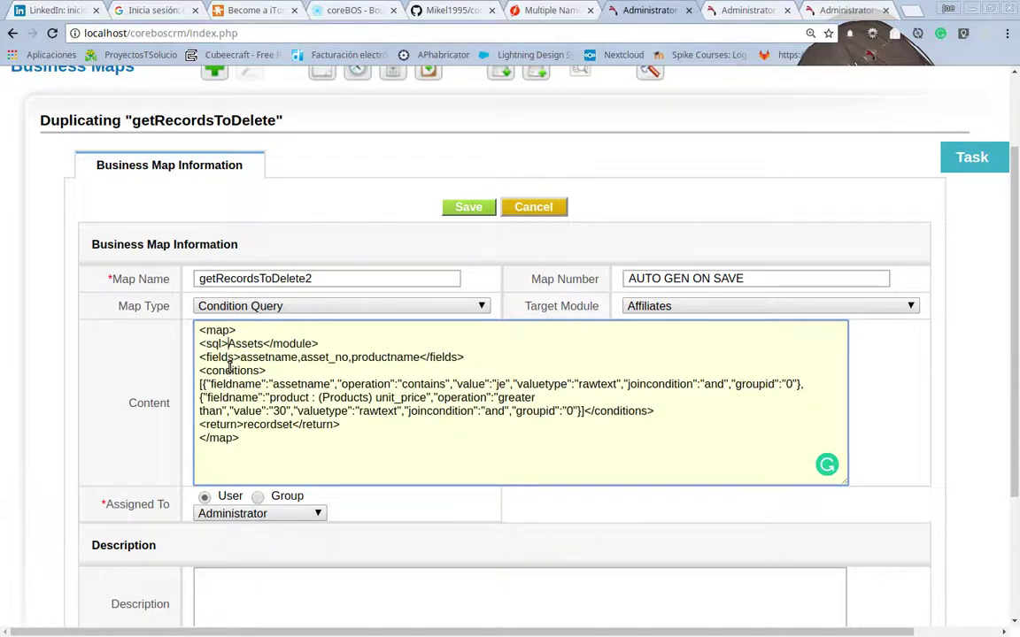
{"action": "key", "text": "Delete"}
{"action": "key", "text": "Delete"}
{"action": "key", "text": "Delete"}
{"action": "key", "text": "Delete"}
{"action": "key", "text": "Delete"}
{"action": "key", "text": "Delete"}
{"action": "key", "text": "Delete"}
{"action": "key", "text": "Delete"}
{"action": "key", "text": "Delete"}
{"action": "key", "text": "Delete"}
{"action": "key", "text": "Delete"}
{"action": "key", "text": "Delete"}
{"action": "key", "text": "Delete"}
{"action": "key", "text": "Delete"}
{"action": "key", "text": "Delete"}
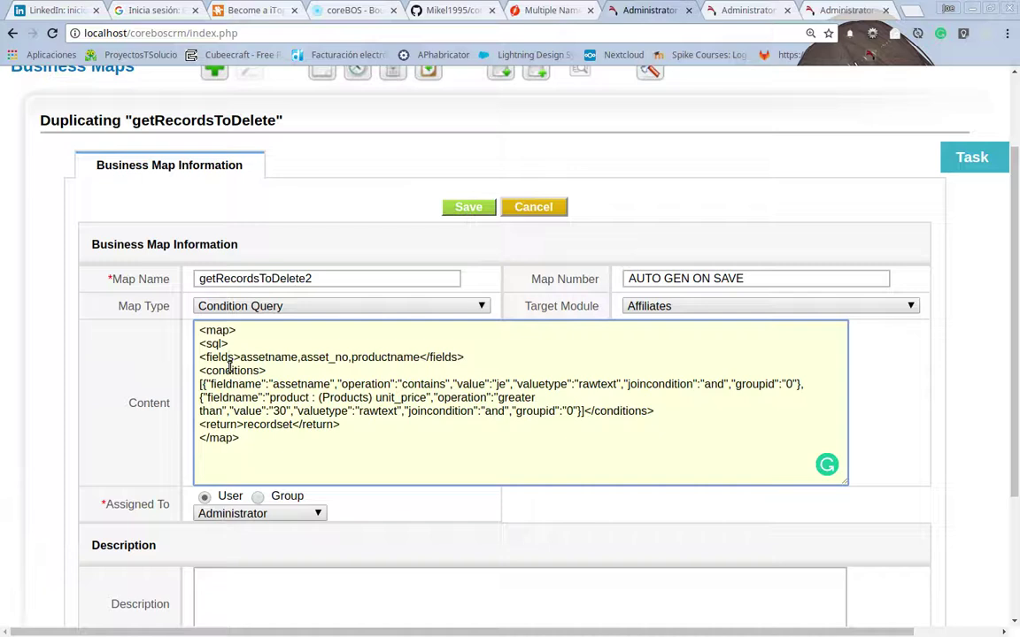
{"action": "key", "text": "shift+Home"}
{"action": "key", "text": "BackSpace"}
{"action": "key", "text": "BackSpace"}
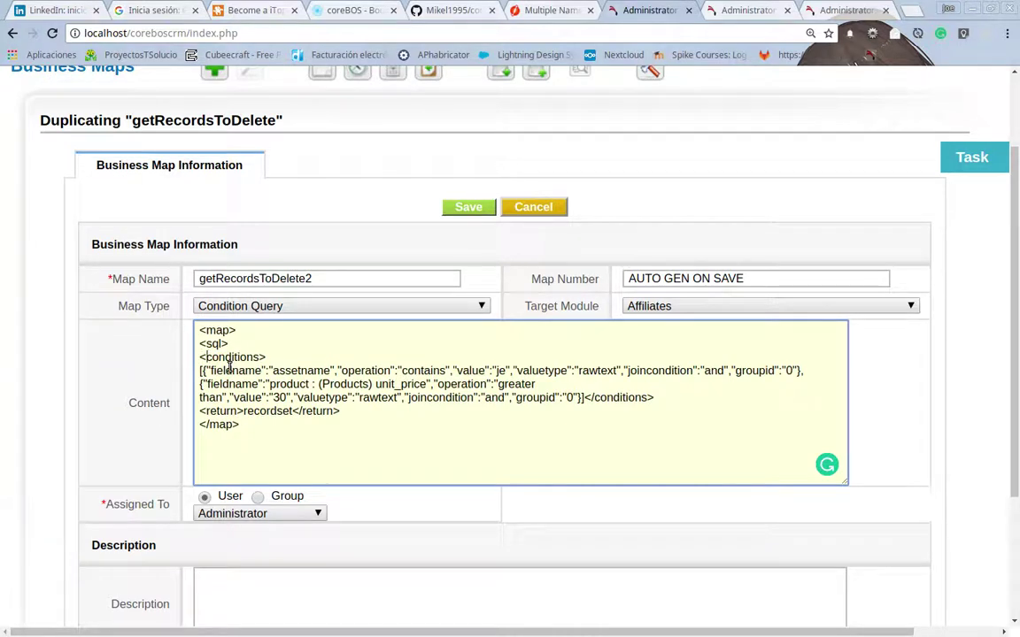
- Delete the opening conditions tag and both conditions from the map content, and change the closing conditions tag to </sql>
{"action": "key", "text": "shift+Down"}
{"action": "key", "text": "shift+Down"}
{"action": "key", "text": "shift+Down"}
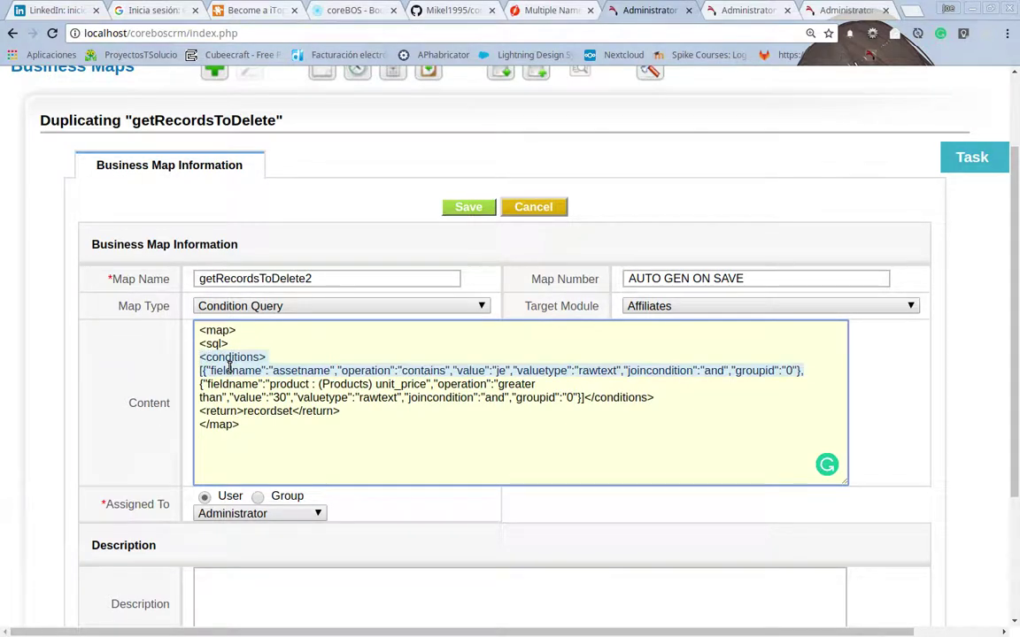
{"action": "key", "text": "shift+Down"}
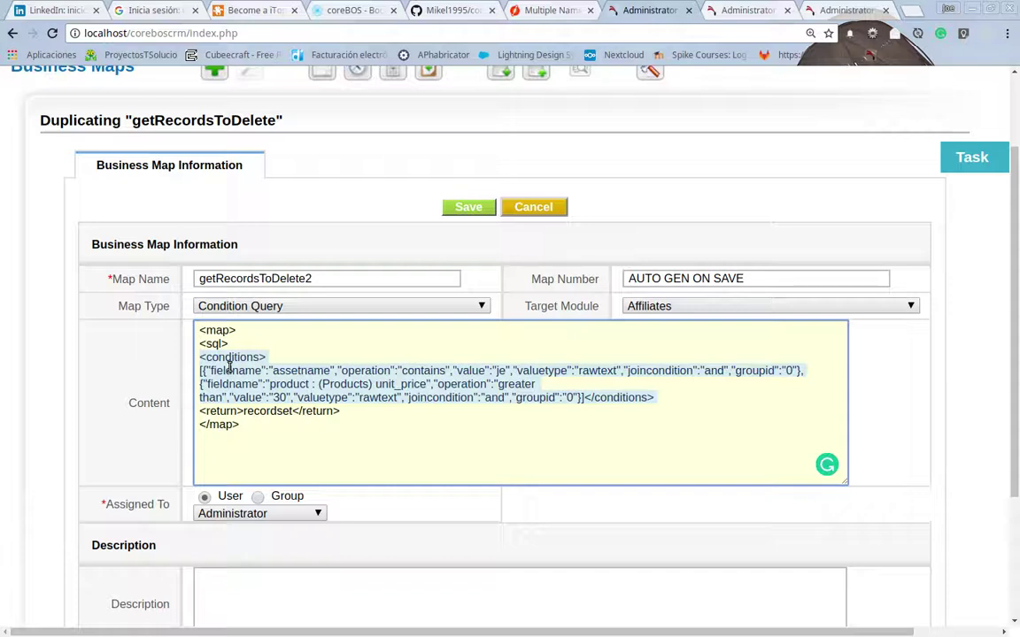
{"action": "key", "text": "shift+Left"}
{"action": "key", "text": "shift+Left"}
{"action": "key", "text": "shift+Left"}
{"action": "key", "text": "shift+Left"}
{"action": "key", "text": "shift+Left"}
{"action": "key", "text": "shift+Left"}
{"action": "key", "text": "shift+Left"}
{"action": "key", "text": "shift+Left"}
{"action": "key", "text": "shift+Left"}
{"action": "key", "text": "shift+Left"}
{"action": "key", "text": "shift+Left"}
{"action": "key", "text": "shift+Left"}
{"action": "key", "text": "shift+Left"}
{"action": "key", "text": "Return"}
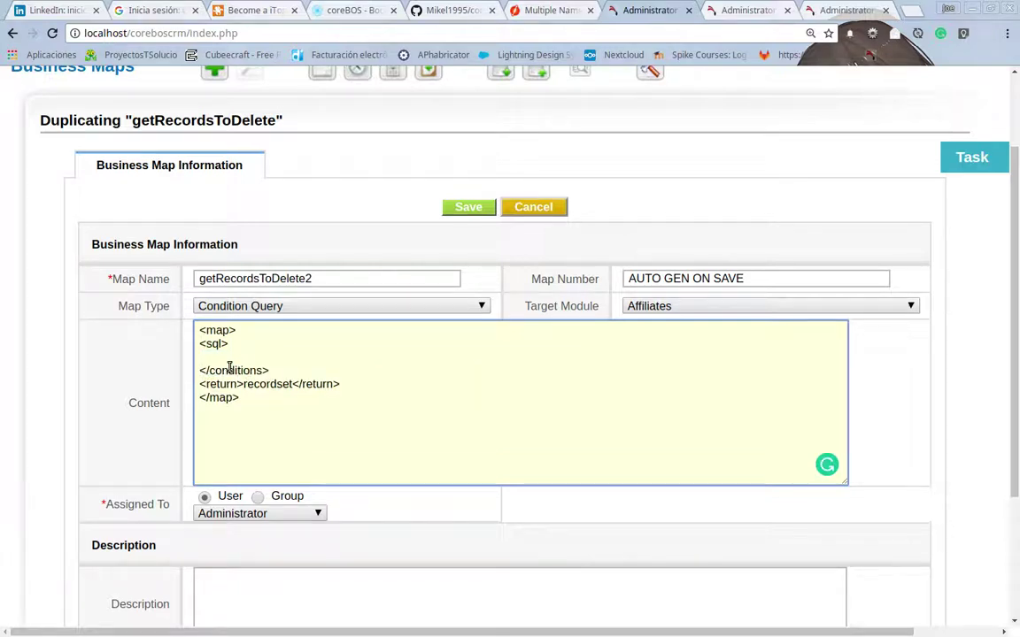
{"action": "double_click", "coordinate": [230, 370]}
{"action": "type", "text": "sql"}
- Enter "select asset_no from vtiger_assets where assetname like '%je%'" between the sql tags and save the map
{"action": "key", "text": "Up"}
{"action": "key", "text": "Up"}
{"action": "type", "text": "select "}
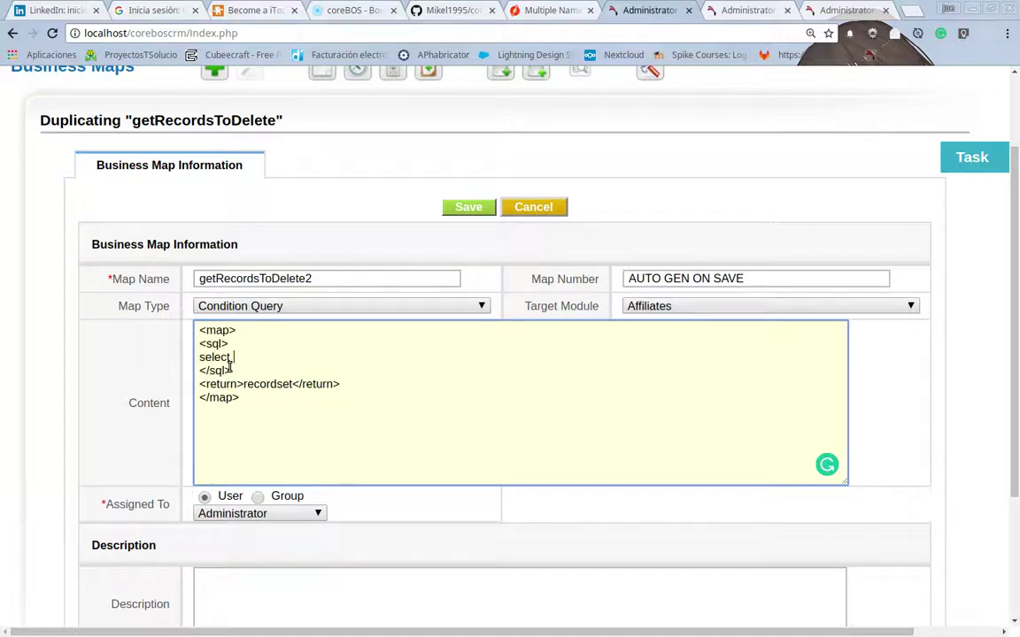
{"action": "type", "text": "asset_no from vtiger_asse"}
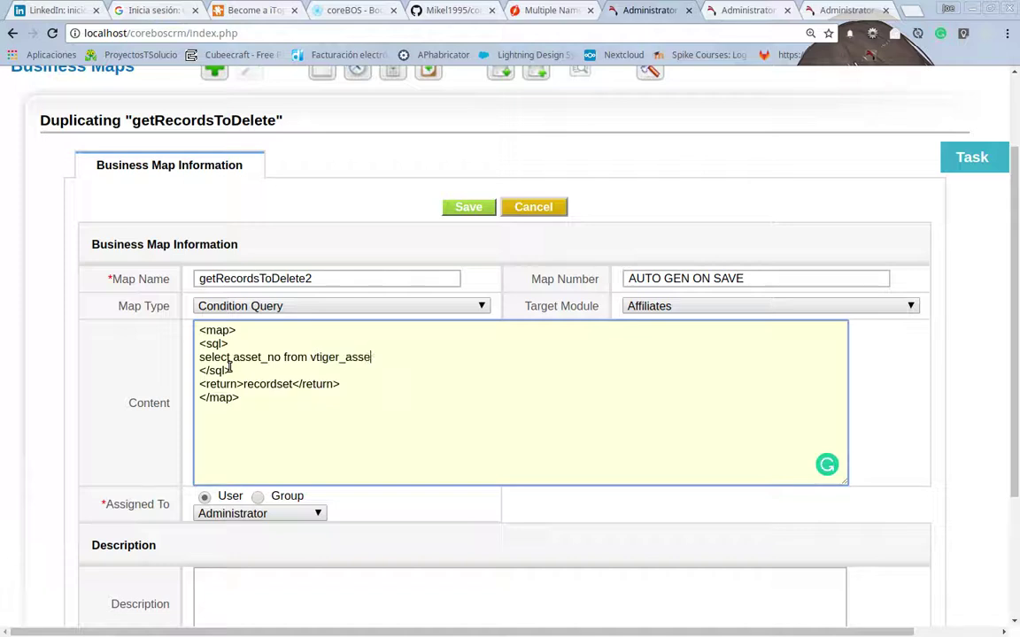
{"action": "type", "text": "ts where assetname "}
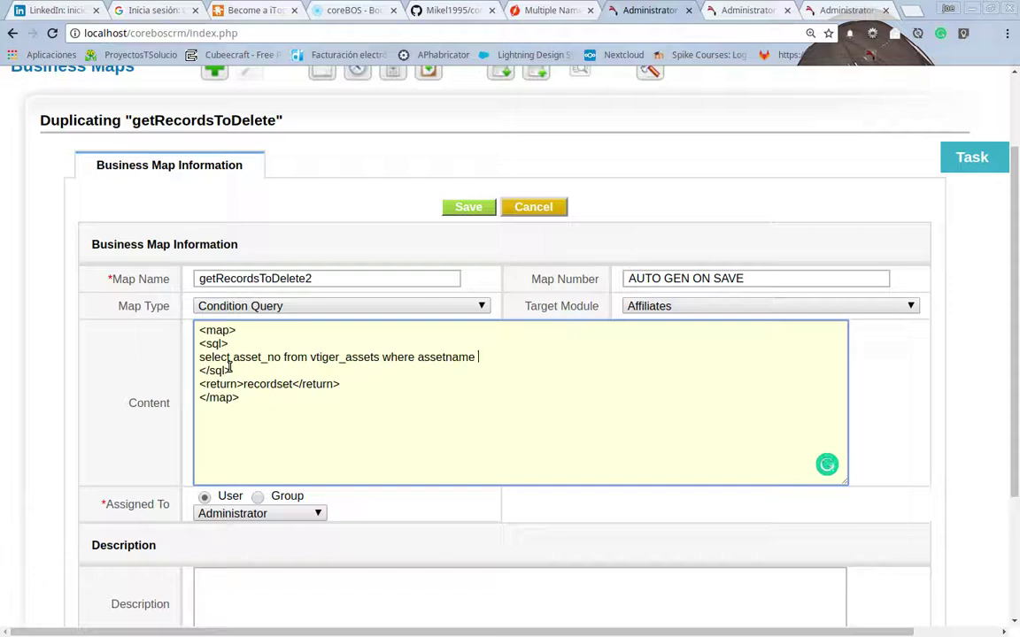
{"action": "type", "text": "like '%je'%"}
{"action": "key", "text": "Left"}
{"action": "key", "text": "BackSpace"}
{"action": "key", "text": "End"}
{"action": "type", "text": "'"}
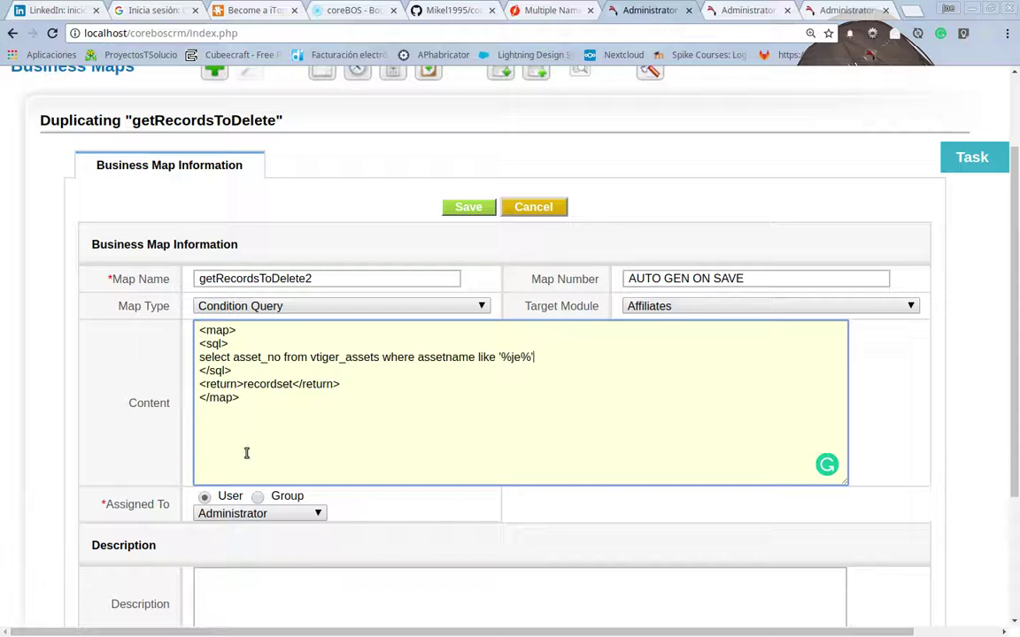
{"action": "left_click", "coordinate": [463, 209]}
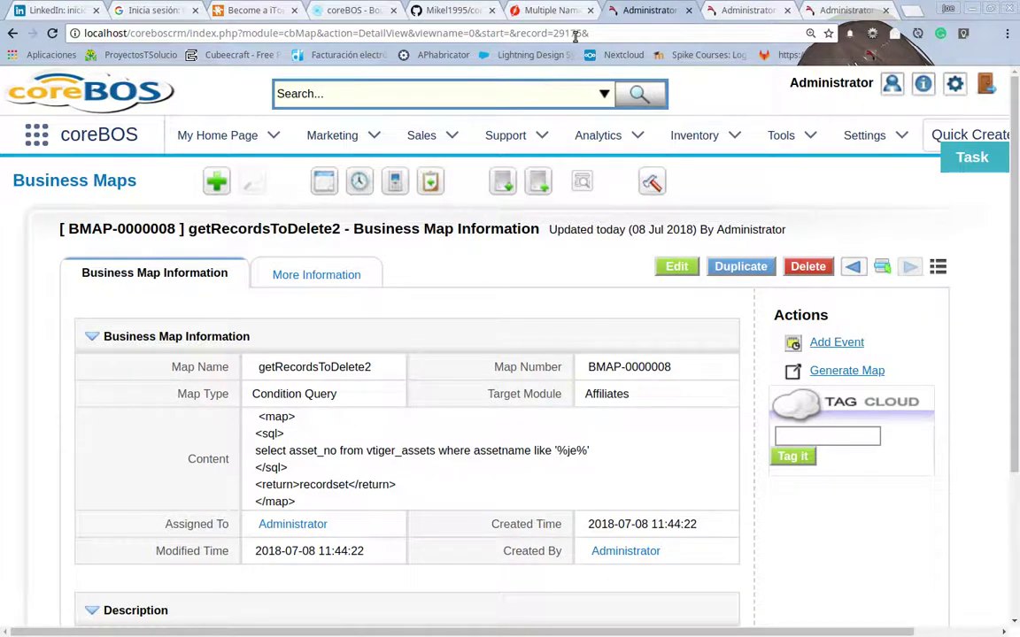
- Run the business map test on the getRecordsToDelete2 record, 29175
{"action": "key", "text": "ctrl+Tab"}
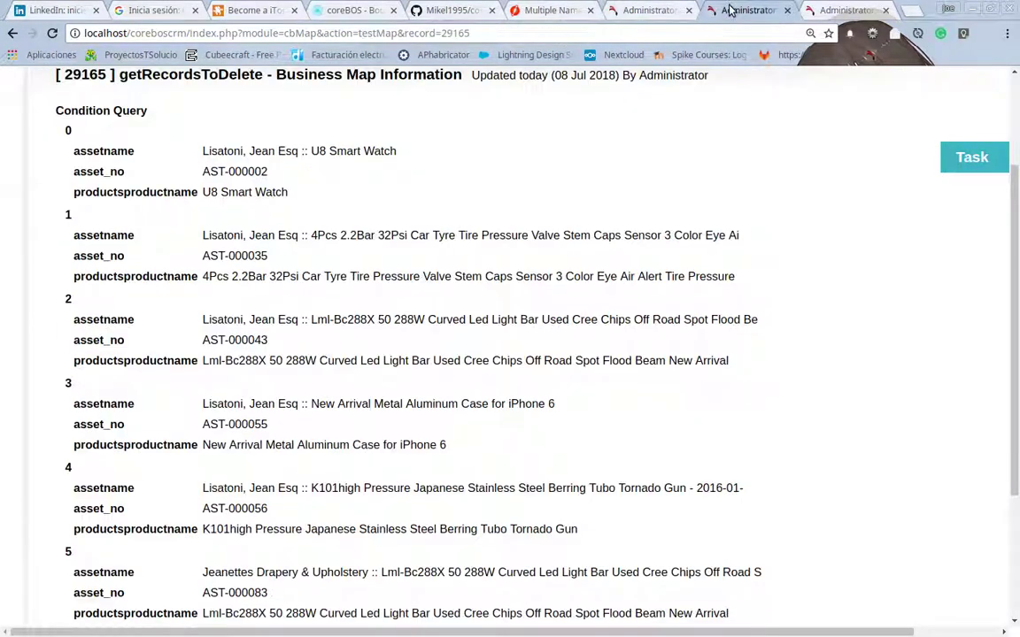
{"action": "left_click", "coordinate": [462, 33]}
{"action": "type", "text": "7"}
{"action": "key", "text": "Return"}
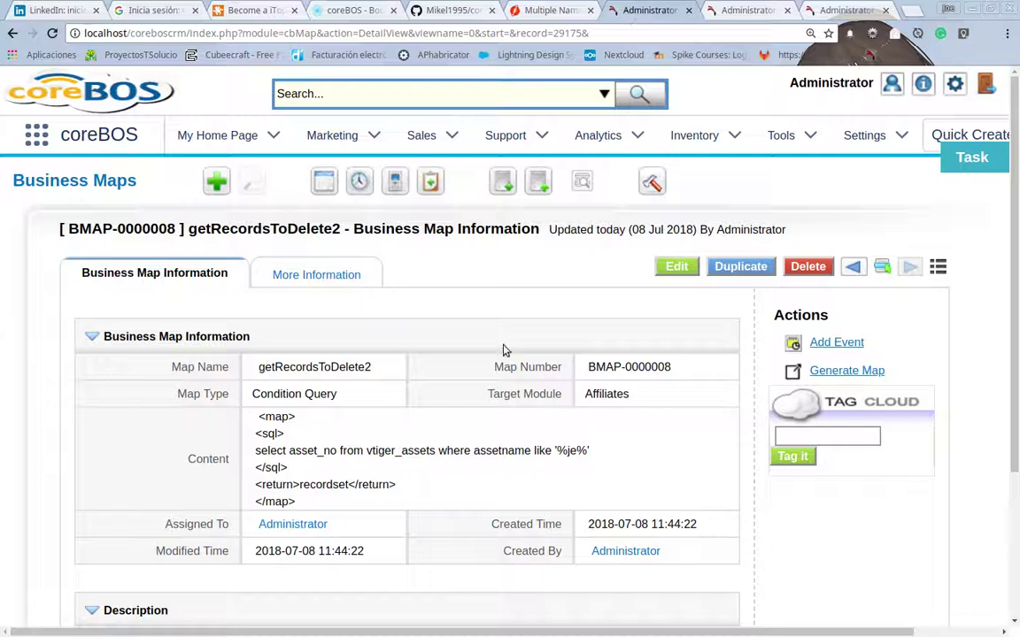
- In the getRecordsToDelete2 map content, change the where clause column of the SQL query to asset_no
{"action": "double_click", "coordinate": [256, 451]}
{"action": "left_click", "coordinate": [605, 444]}
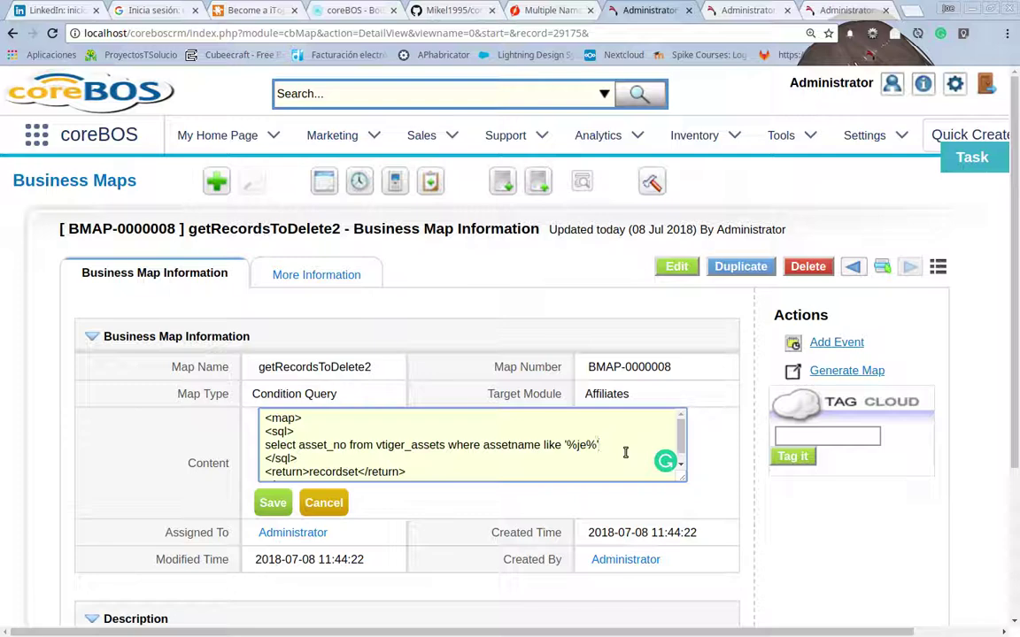
{"action": "key", "text": "shift+Home"}
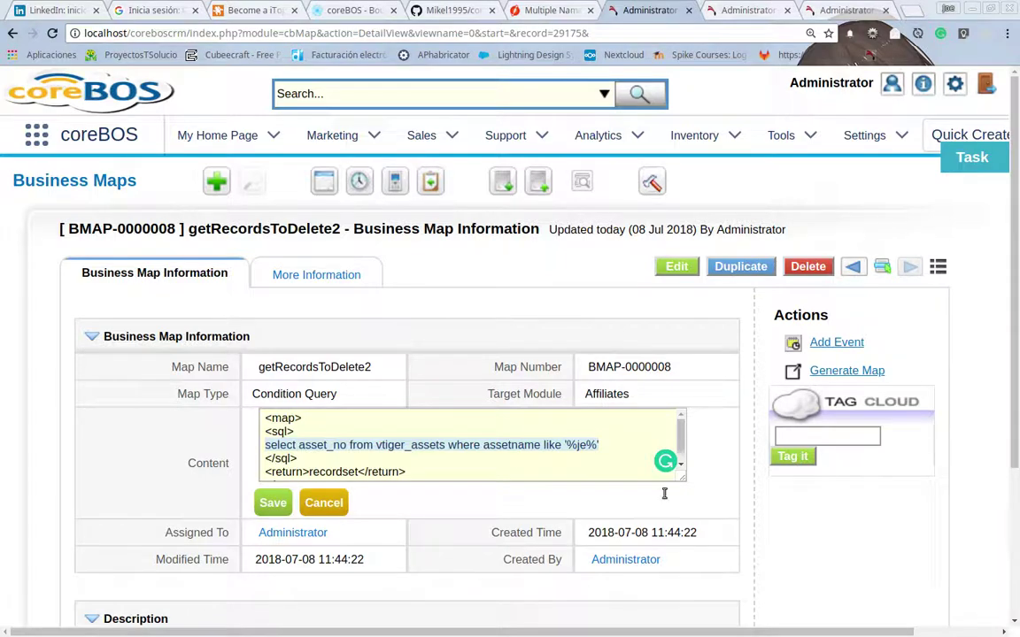
{"action": "left_click", "coordinate": [614, 454]}
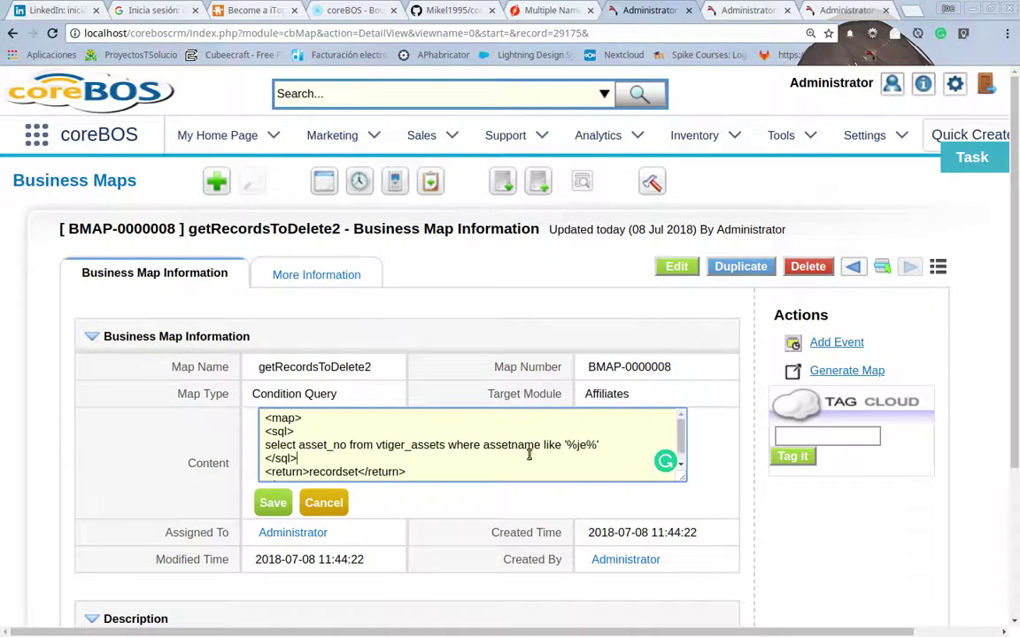
{"action": "scroll", "coordinate": [529, 453], "scroll_direction": "down", "scroll_amount": 1}
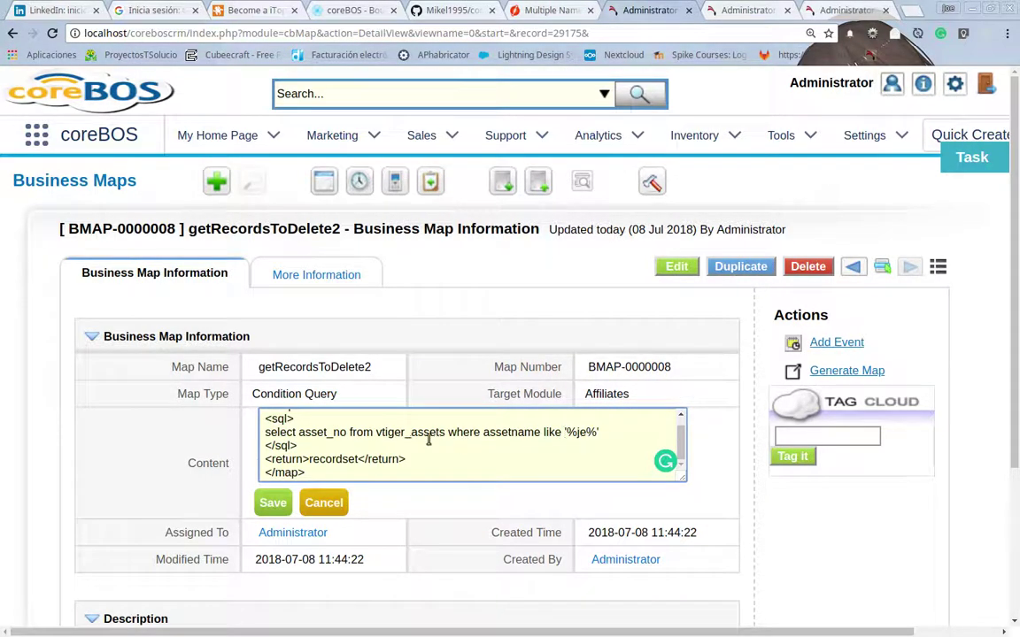
{"action": "left_click", "coordinate": [506, 432]}
{"action": "key", "text": "Right"}
{"action": "type", "text": "_"}
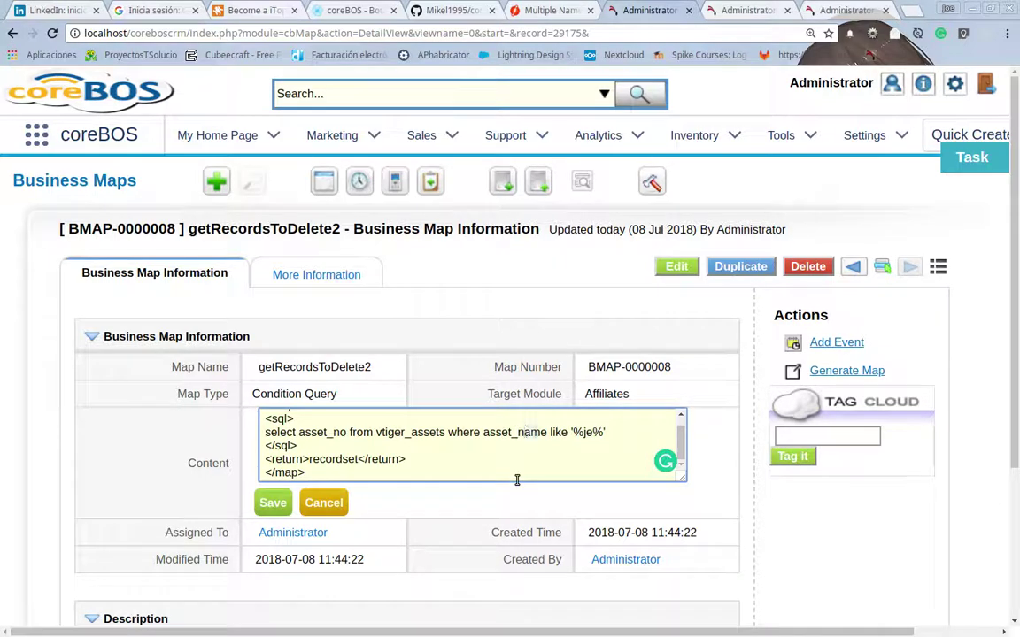
{"action": "key", "text": "shift+Right"}
{"action": "key", "text": "shift+Right"}
{"action": "key", "text": "shift+Right"}
{"action": "type", "text": "o"}
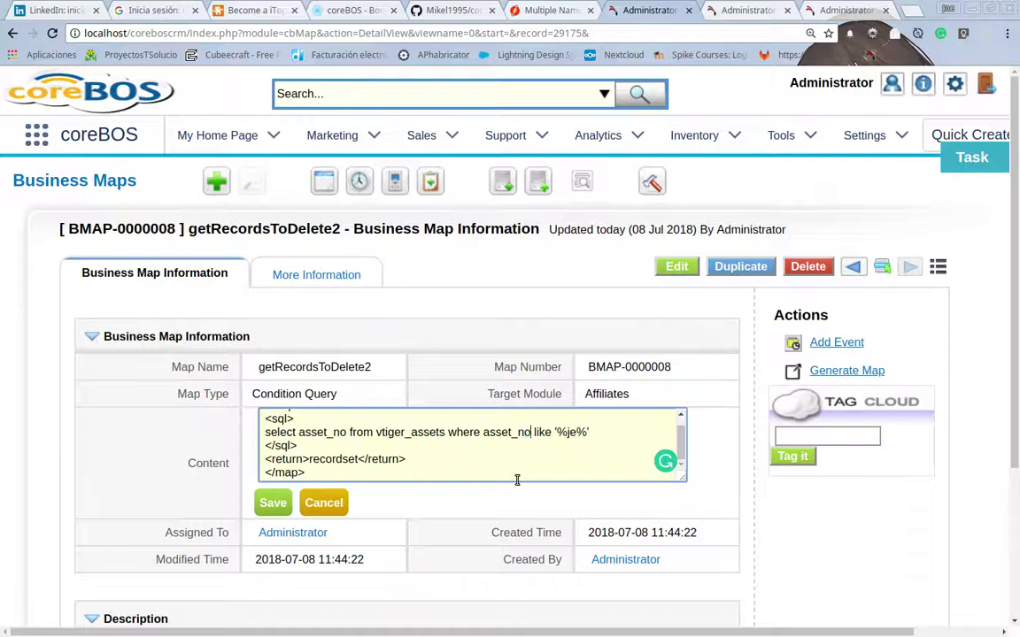
- Replace the like operator in the query's where clause with =
{"action": "key", "text": "Right"}
{"action": "key", "text": "Right"}
{"action": "key", "text": "Right"}
{"action": "key", "text": "Right"}
{"action": "key", "text": "Right"}
{"action": "key", "text": "shift+Right"}
{"action": "key", "text": "shift+Right"}
{"action": "key", "text": "shift+Right"}
{"action": "key", "text": "shift+Right"}
{"action": "type", "text": "="}
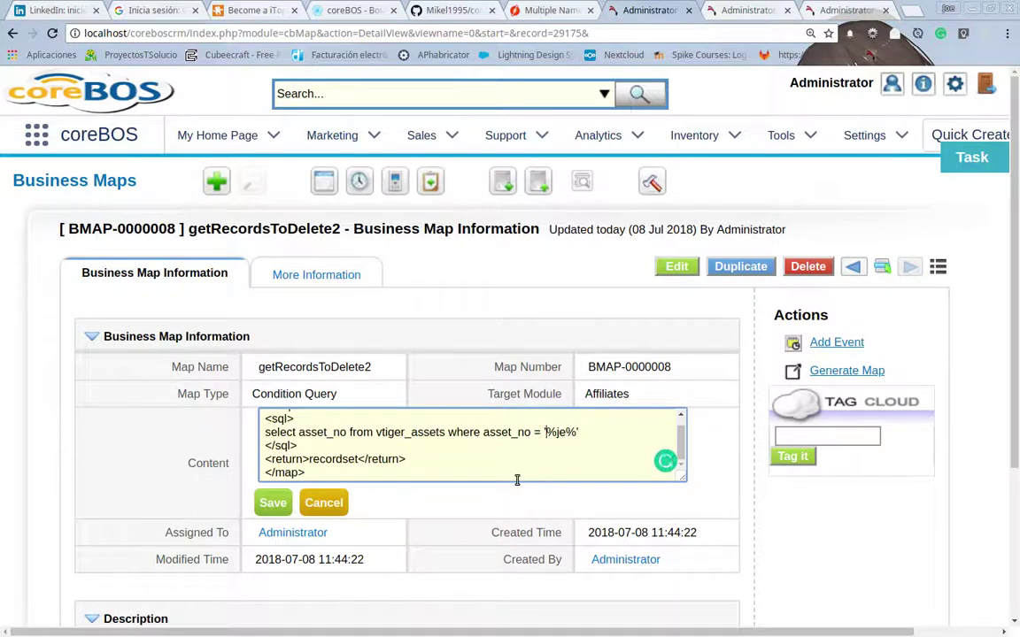
- Set the where clause comparison value to 'AST-000002' and save the map content
{"action": "key", "text": "shift+Down"}
{"action": "key", "text": "shift+Left"}
{"action": "key", "text": "Right"}
{"action": "type", "text": "'"}
{"action": "key", "text": "Return"}
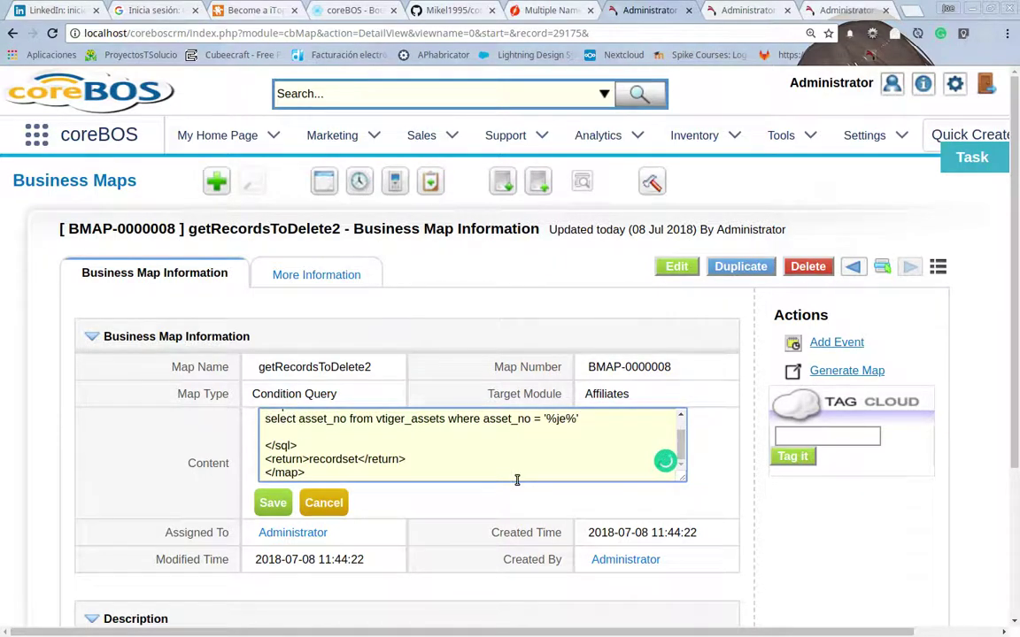
{"action": "key", "text": "Delete"}
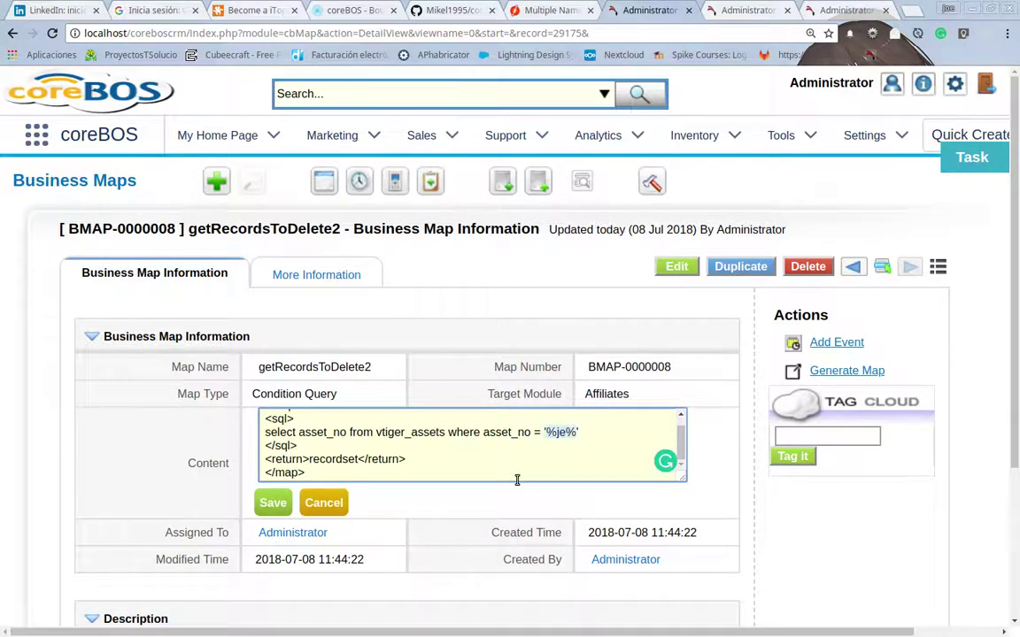
{"action": "type", "text": "AST-000002"}
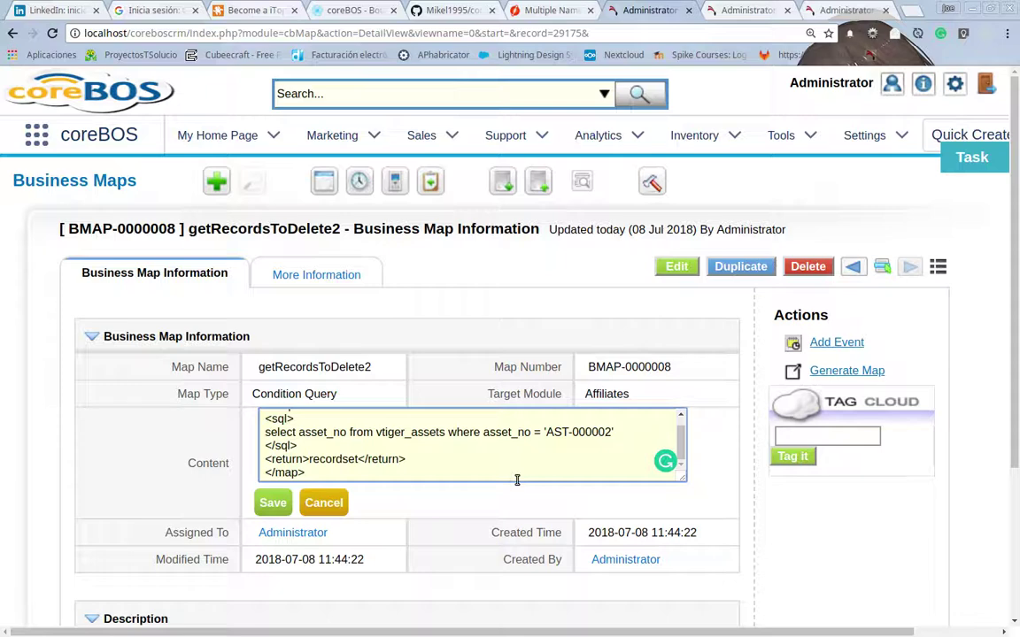
{"action": "left_click", "coordinate": [272, 502]}
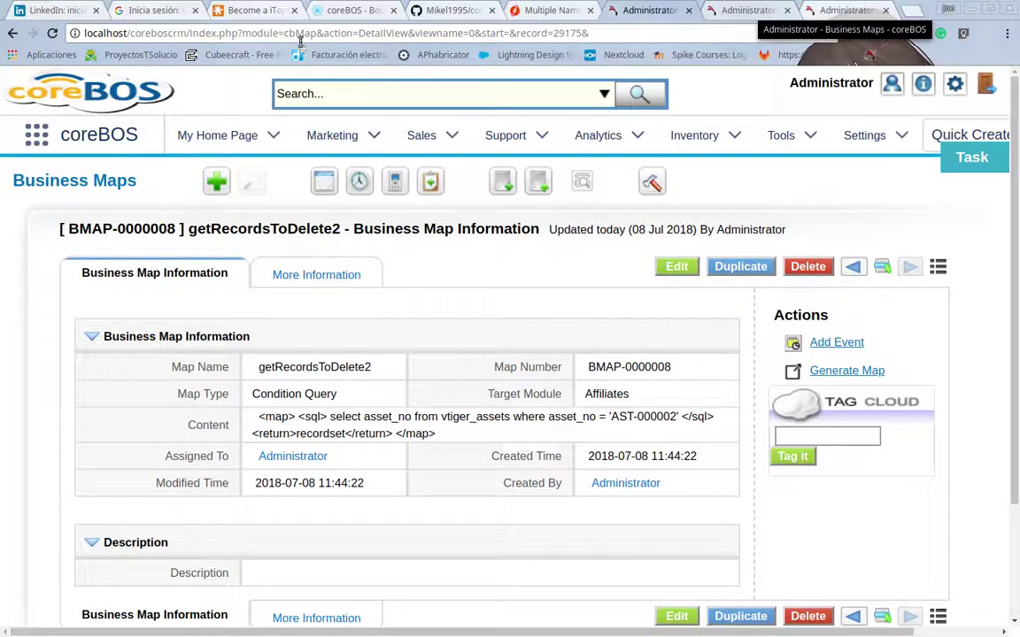
- Rerun the getRecordsToDelete2 map test and compare its output with the saved map content
{"action": "left_click", "coordinate": [732, 10]}
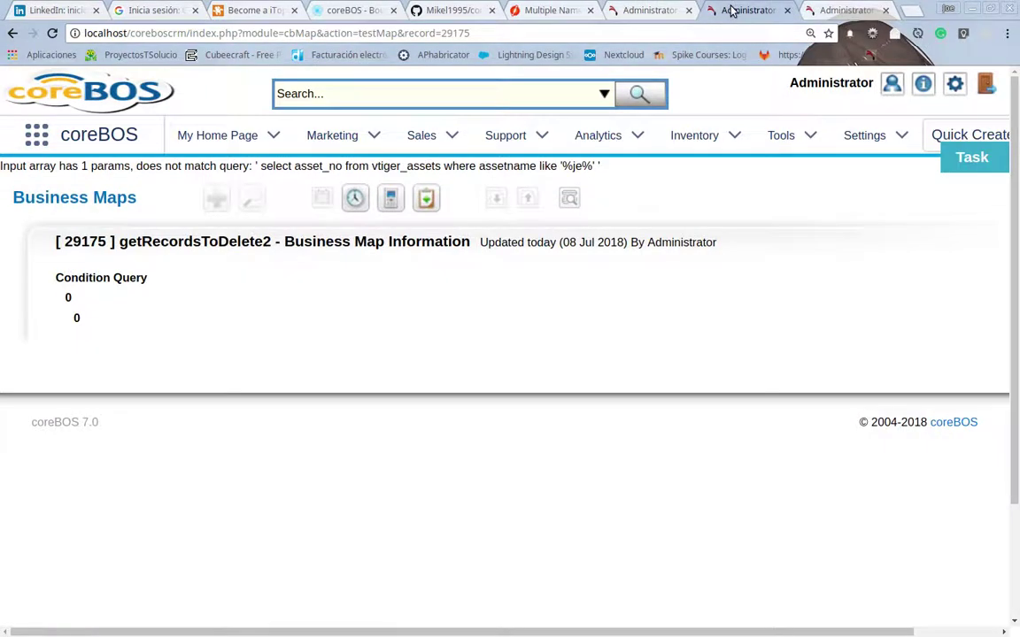
{"action": "left_click", "coordinate": [52, 34]}
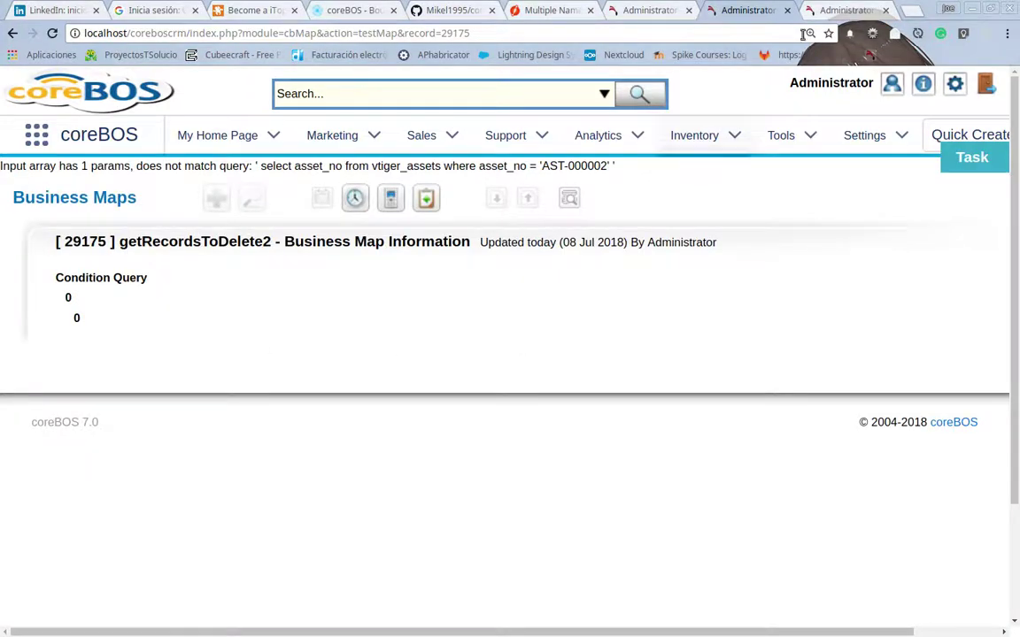
{"action": "left_click", "coordinate": [625, 10]}
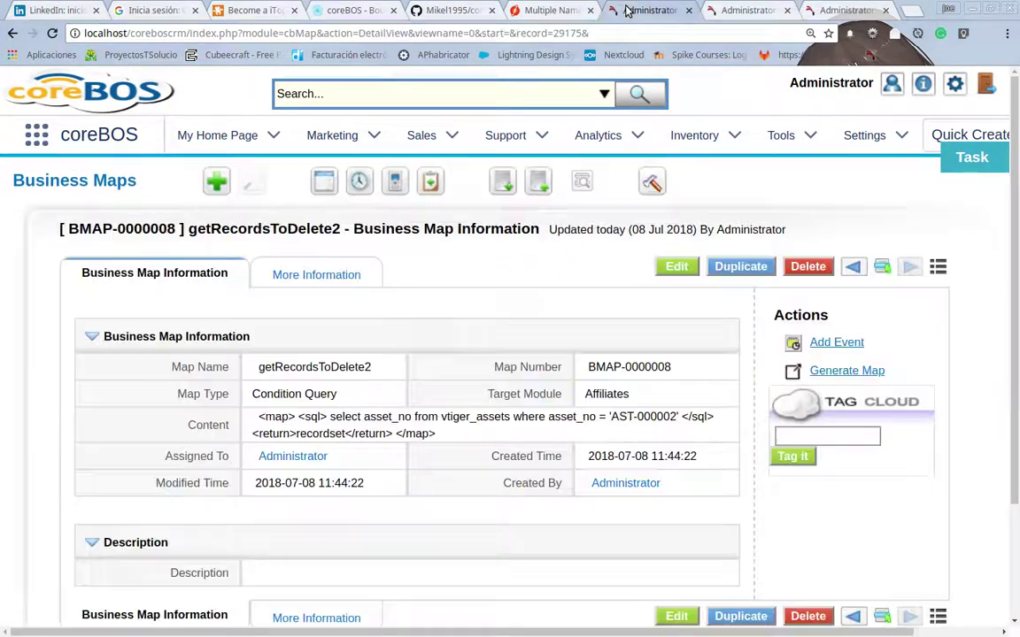
{"action": "left_click", "coordinate": [722, 12]}
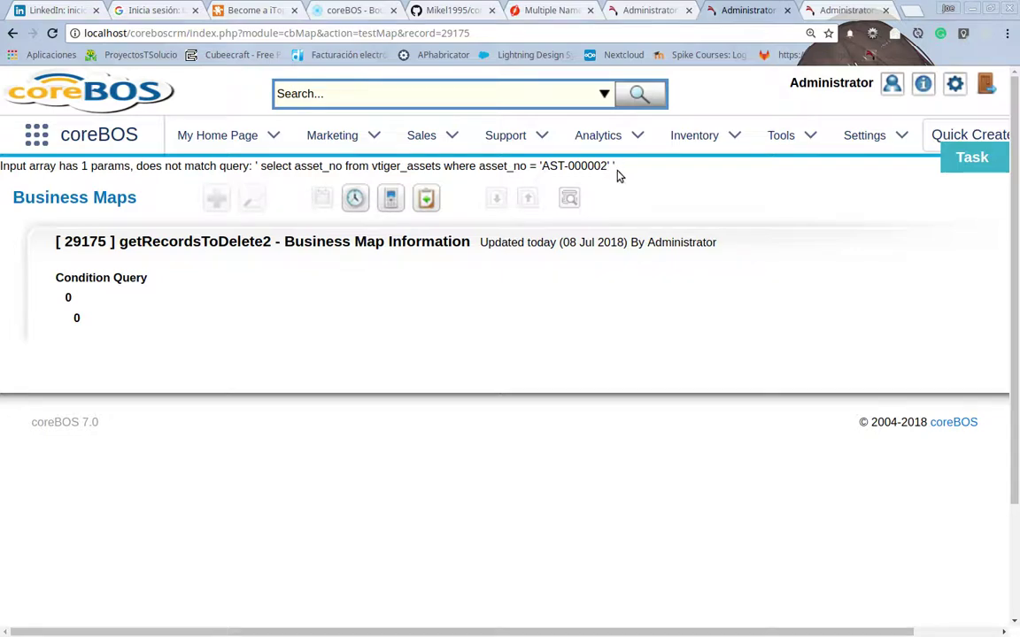
{"action": "left_click", "coordinate": [646, 14]}
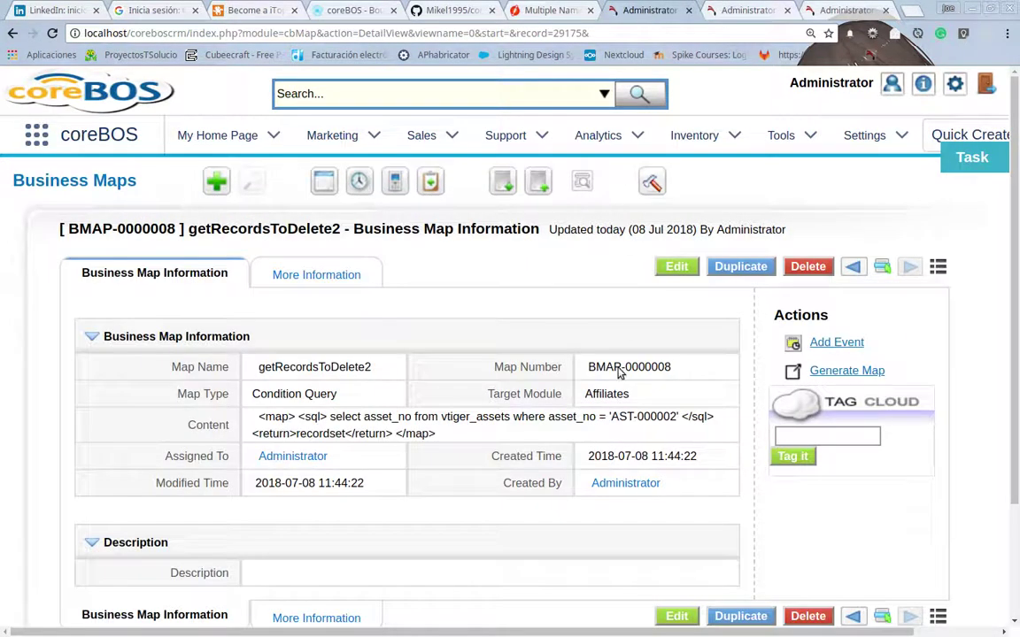
- Remove the line breaks between the sql tags and the query so they share one line, and save the content
{"action": "double_click", "coordinate": [523, 421]}
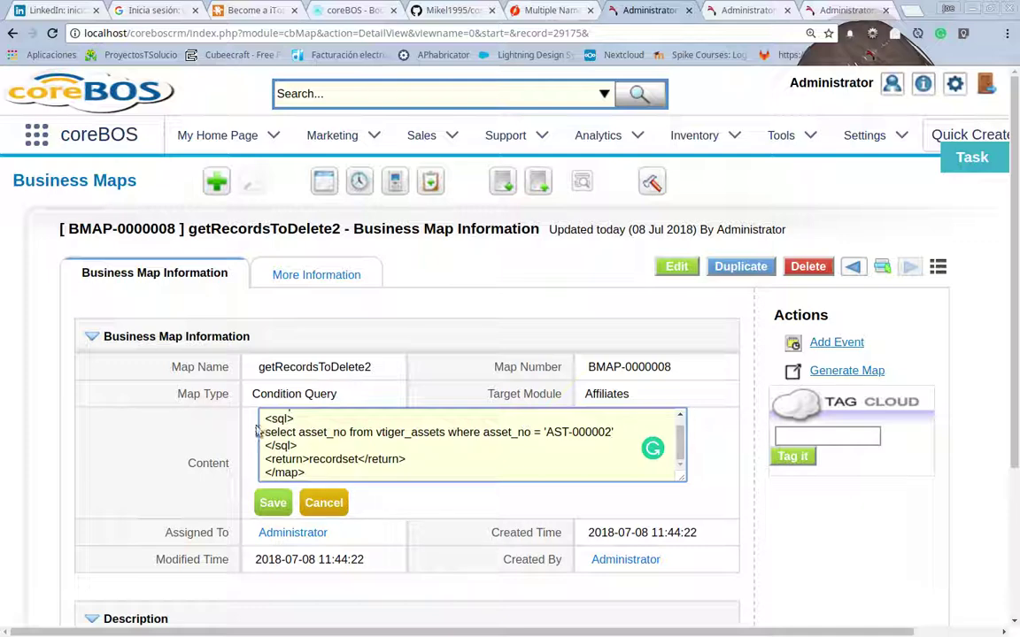
{"action": "left_click", "coordinate": [310, 419]}
{"action": "key", "text": "Delete"}
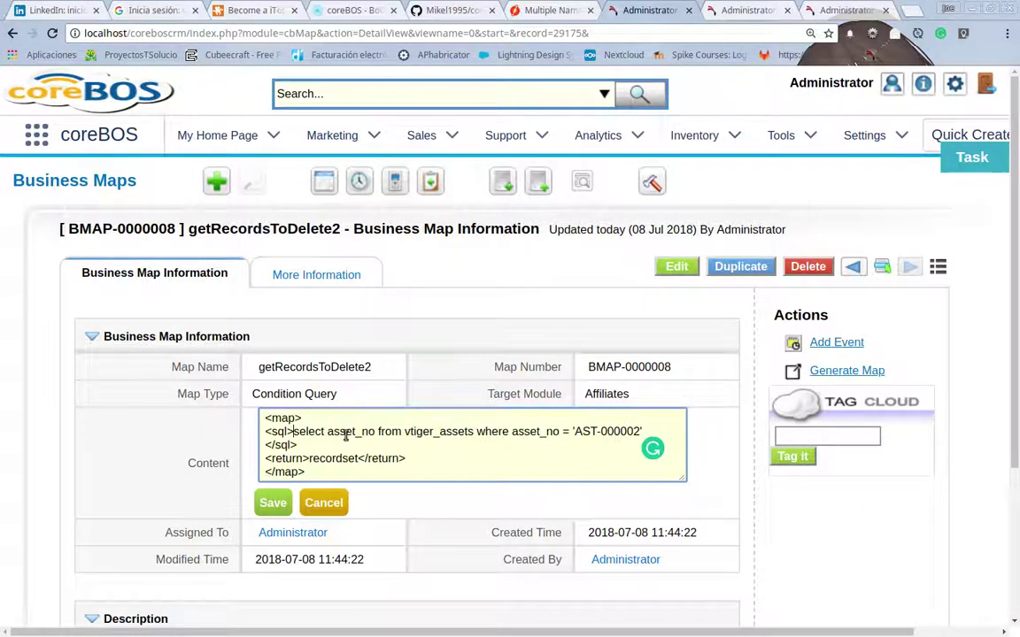
{"action": "key", "text": "End"}
{"action": "key", "text": "Delete"}
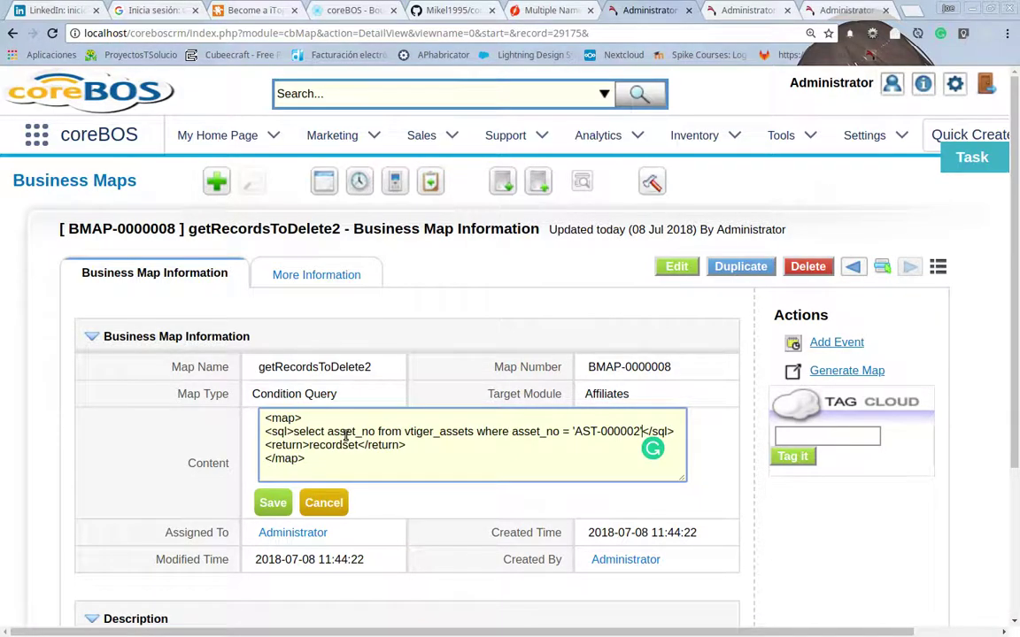
{"action": "left_click", "coordinate": [273, 503]}
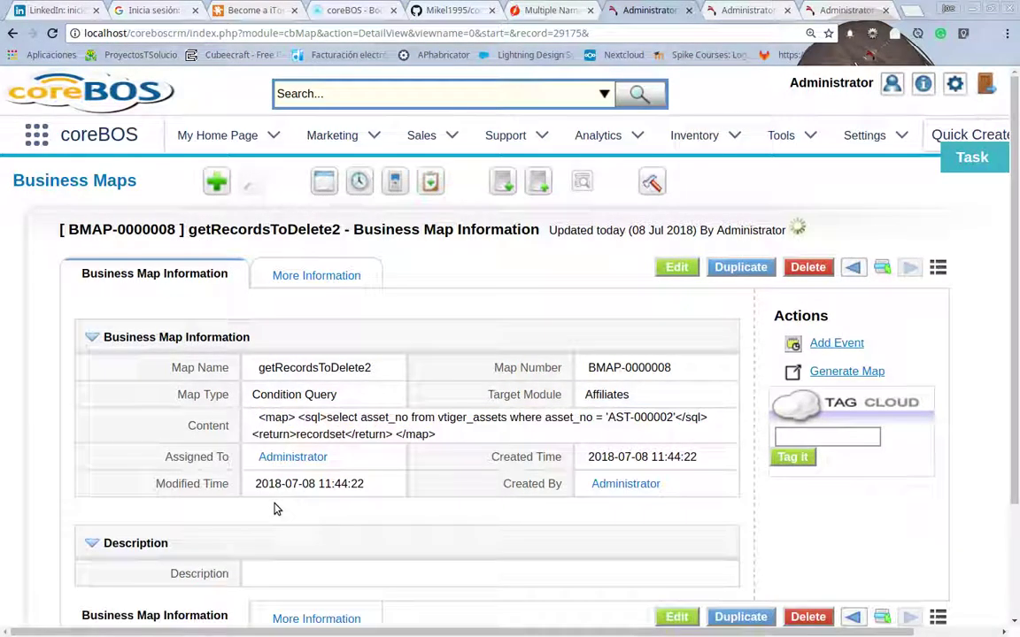
- Rerun the map test with the single-line query and return to the map record
{"action": "left_click", "coordinate": [722, 11]}
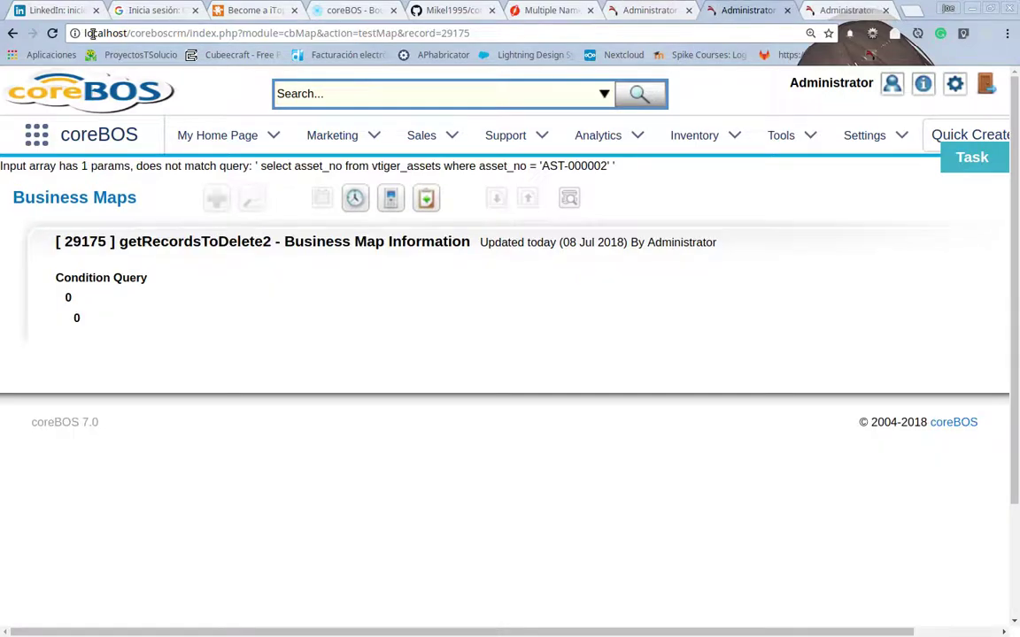
{"action": "left_click", "coordinate": [51, 32]}
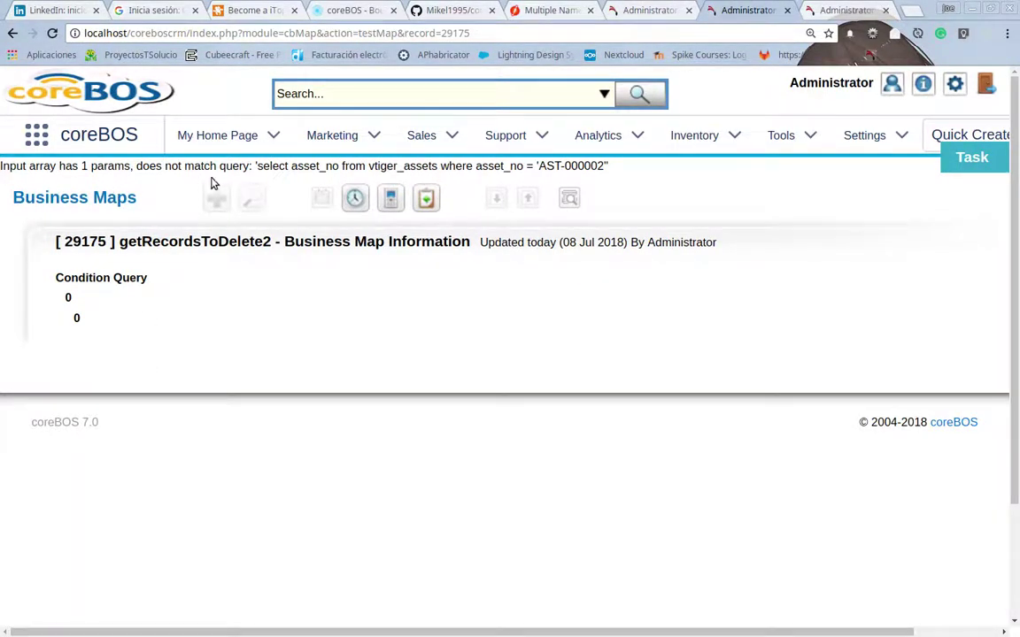
{"action": "left_click", "coordinate": [625, 9]}
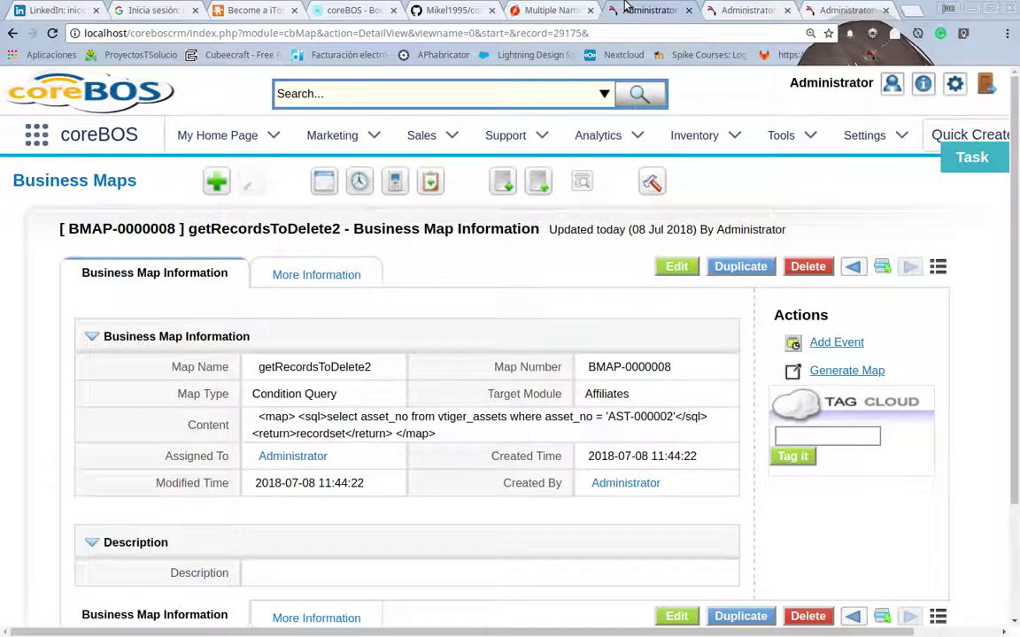
- Reload the getRecordsToDelete2 record and examine the SQL query in its content, cancelling the edit
{"action": "mouse_move", "coordinate": [622, 434]}
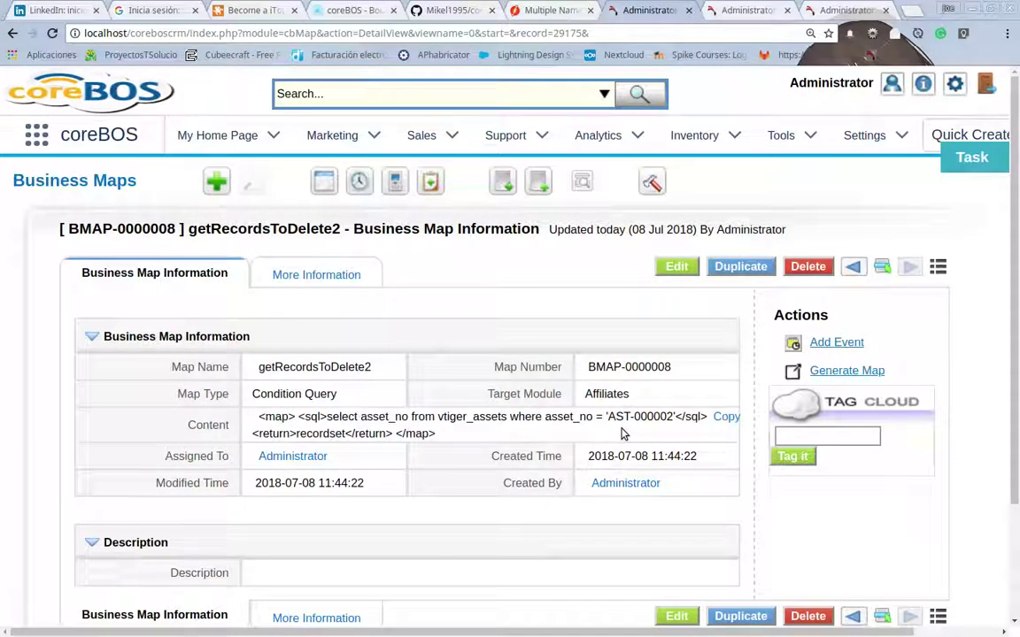
{"action": "double_click", "coordinate": [584, 432]}
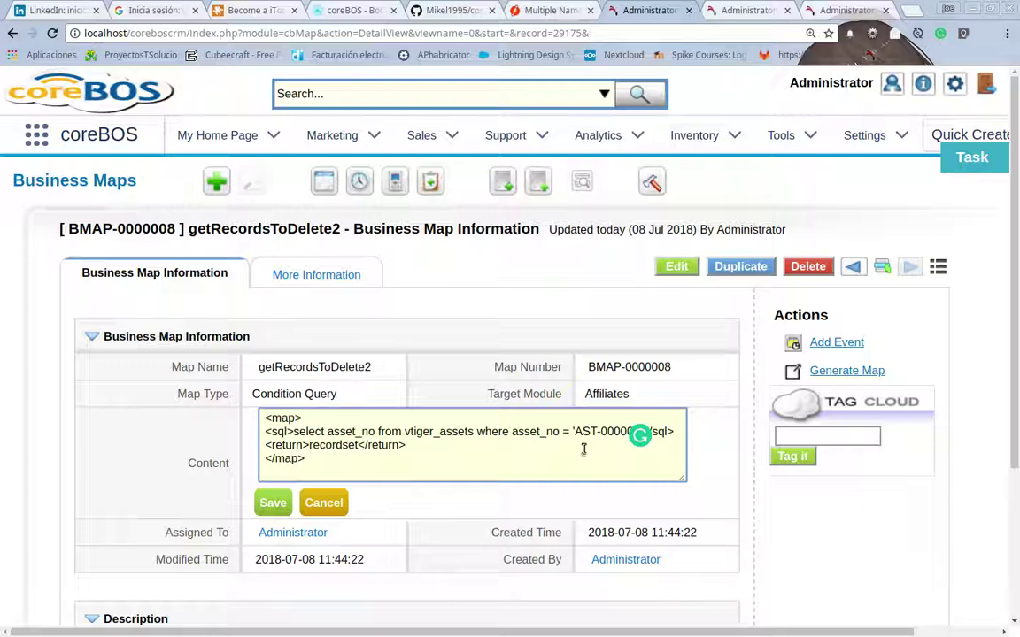
{"action": "left_click", "coordinate": [611, 432]}
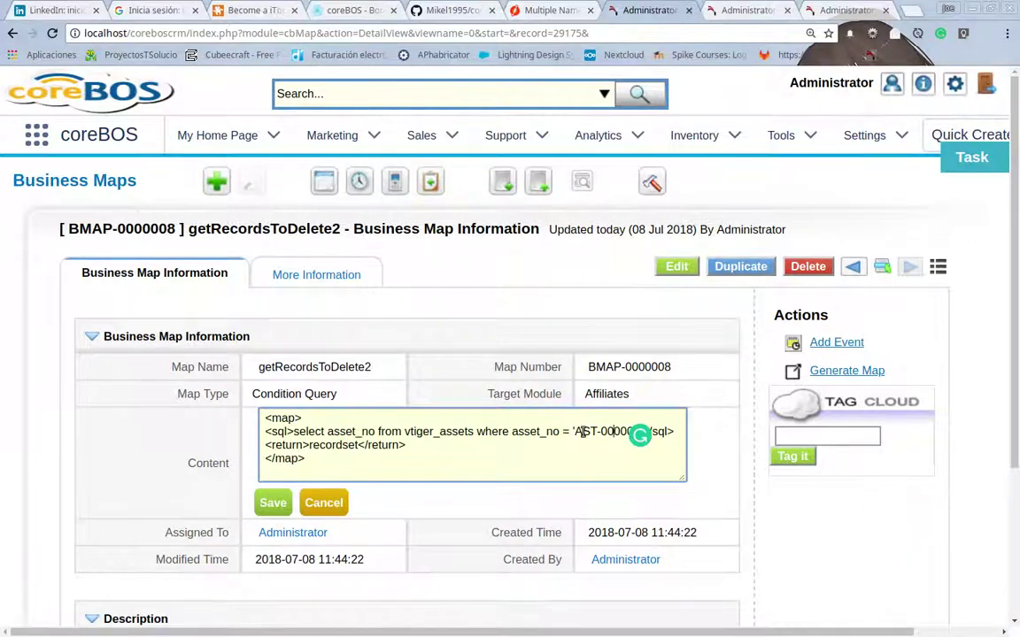
{"action": "scroll", "coordinate": [581, 432], "scroll_direction": "down", "scroll_amount": 3}
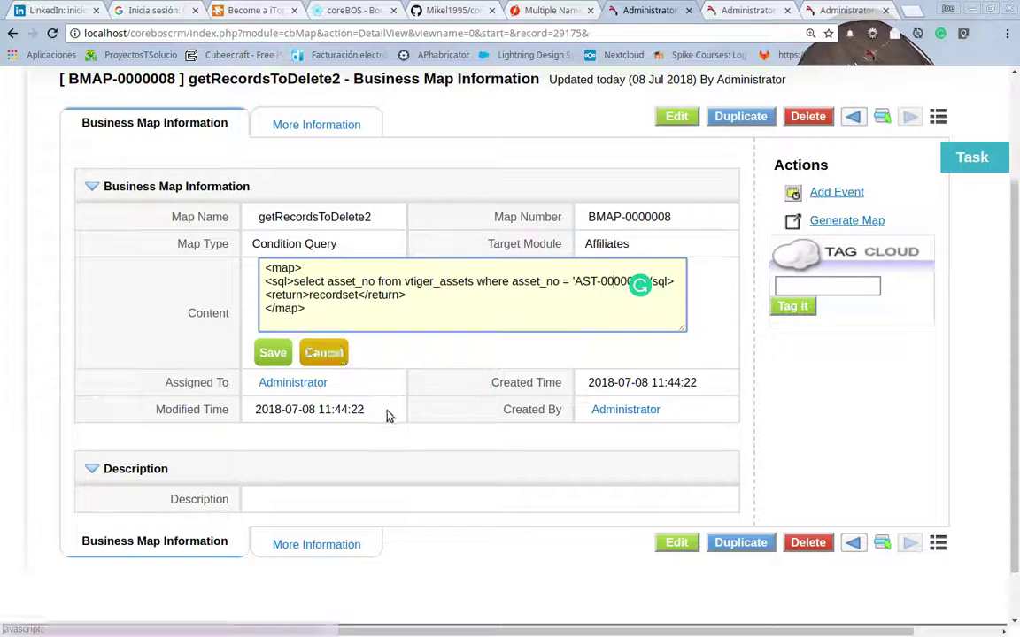
{"action": "left_click", "coordinate": [321, 353]}
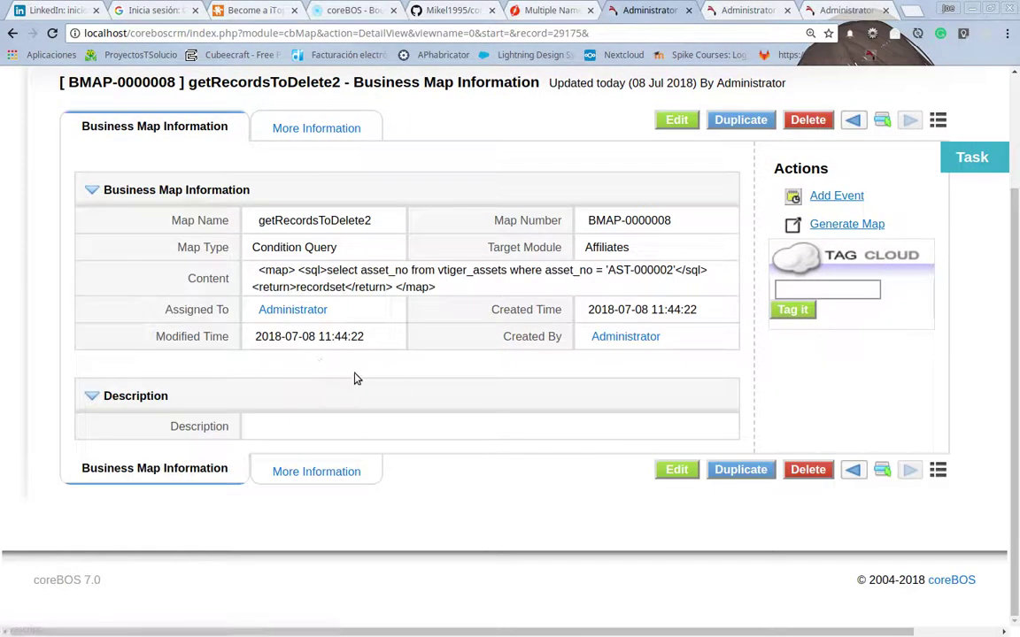
{"action": "left_click", "coordinate": [483, 273]}
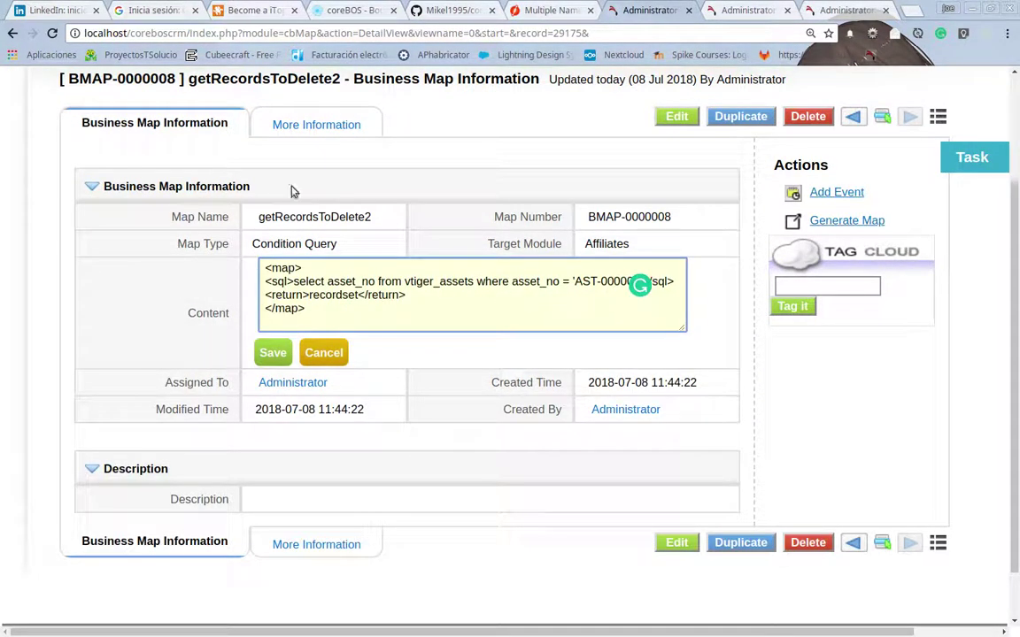
{"action": "left_click", "coordinate": [53, 33]}
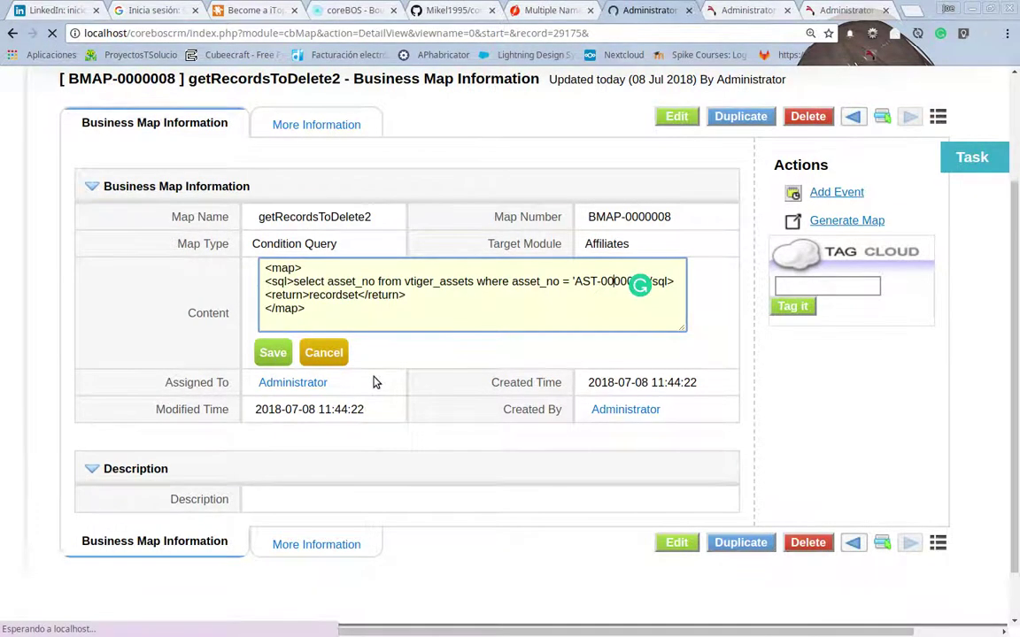
{"action": "left_click", "coordinate": [476, 282]}
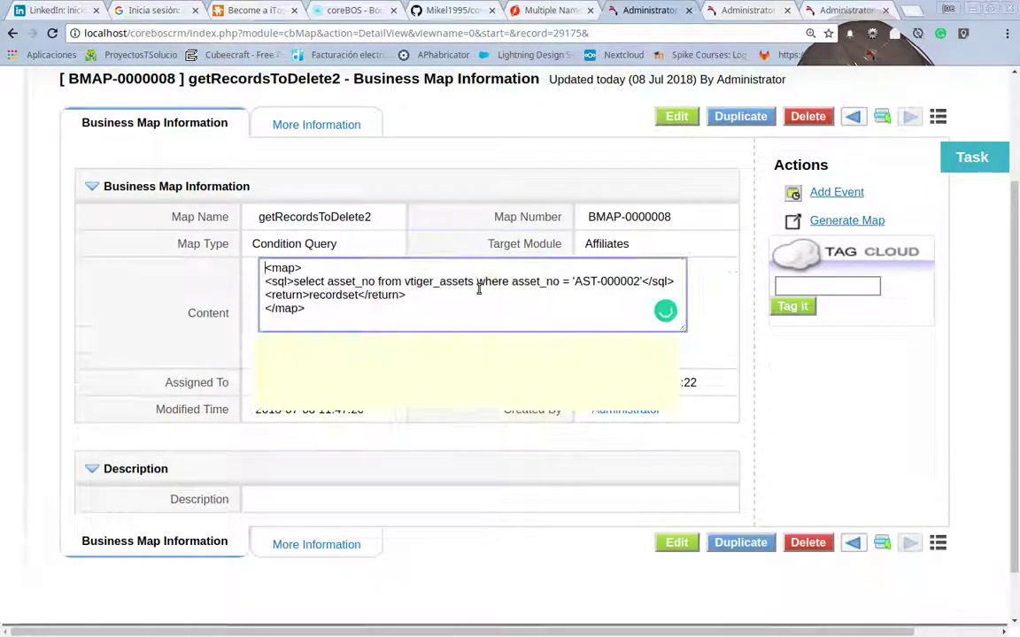
{"action": "left_click", "coordinate": [571, 281]}
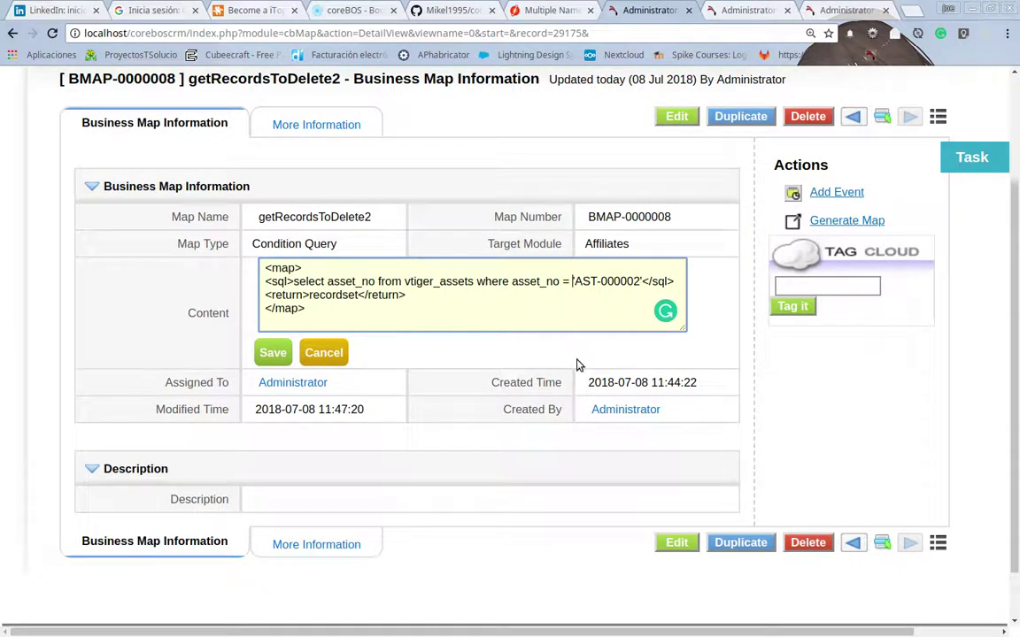
{"action": "left_click", "coordinate": [325, 354]}
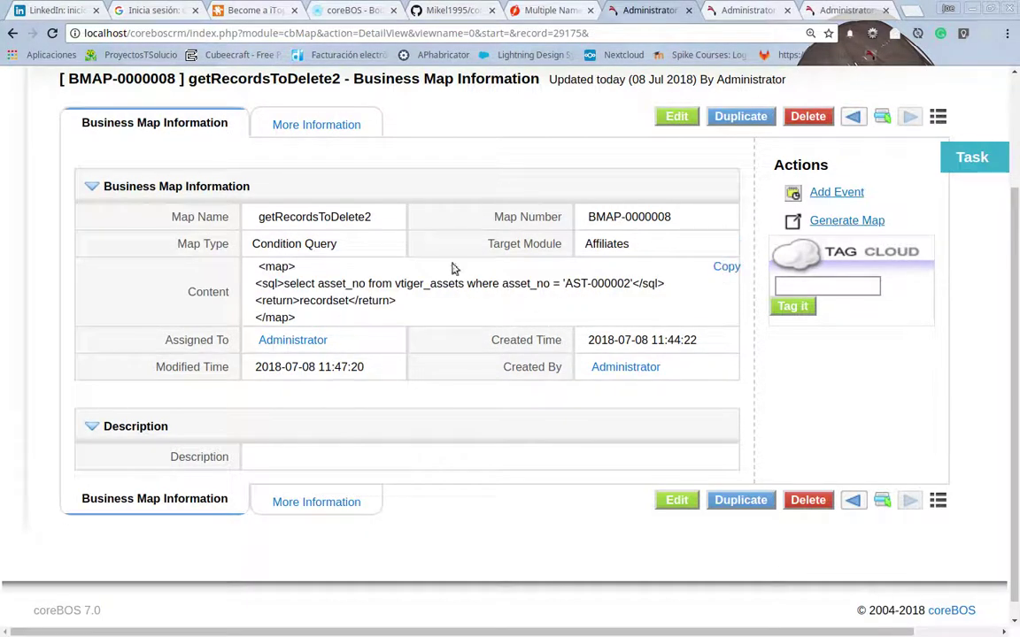
- Compare the getRecordsToDelete2 test output with the map's SQL content, and review the Delete TC workflow task's settings
{"action": "left_click", "coordinate": [747, 11]}
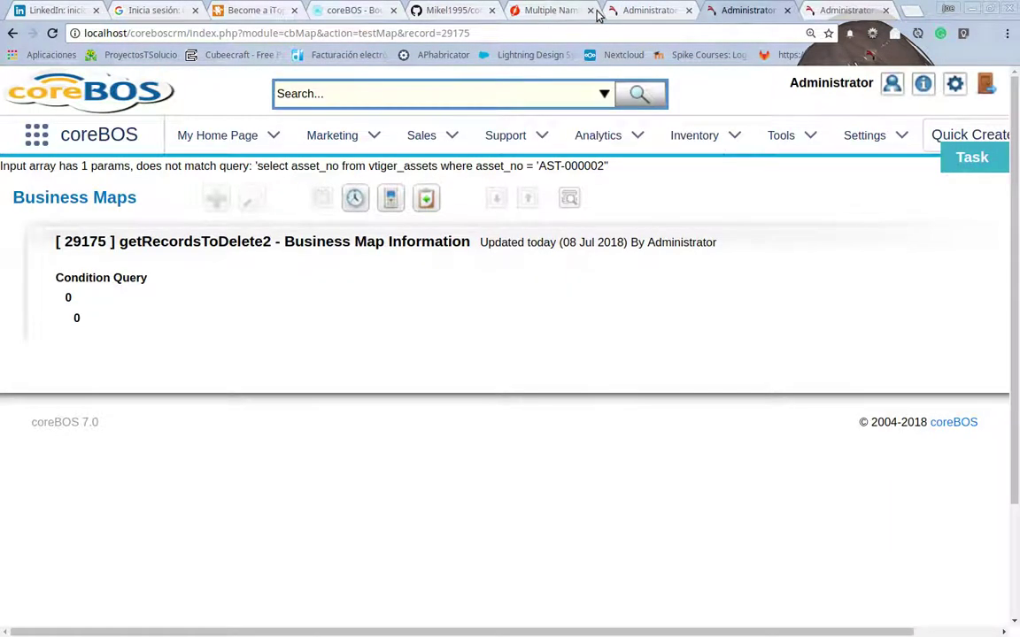
{"action": "left_click", "coordinate": [625, 10]}
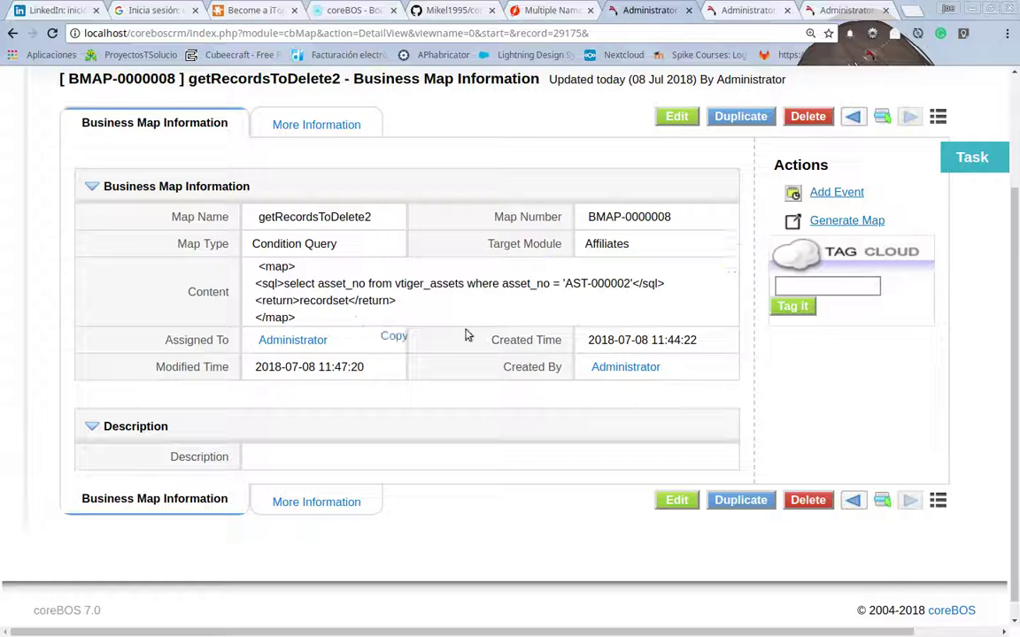
{"action": "mouse_move", "coordinate": [632, 296]}
{"action": "left_click", "coordinate": [743, 11]}
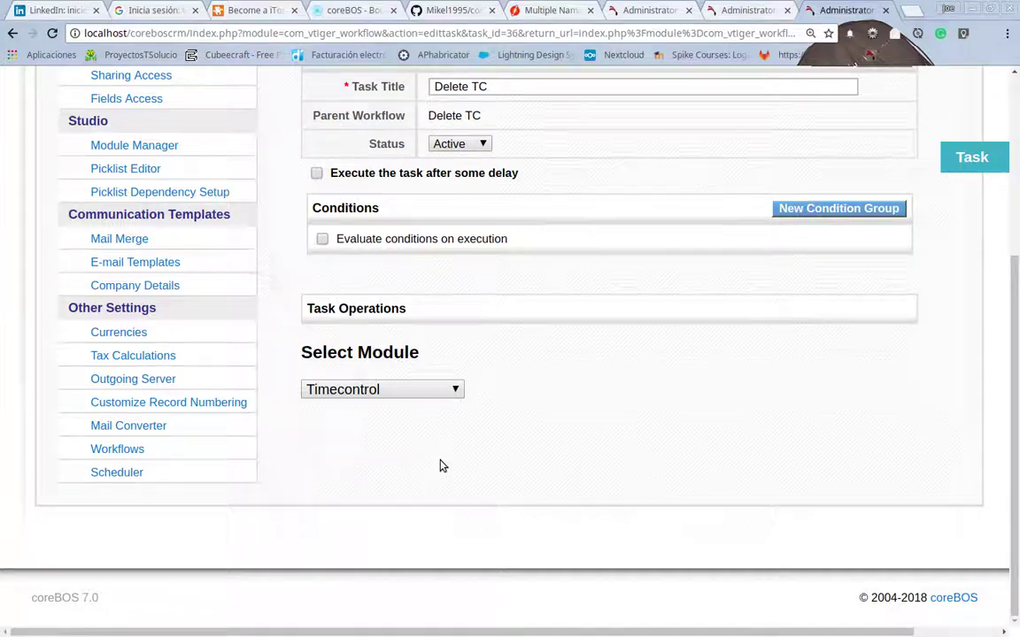
{"action": "scroll", "coordinate": [441, 465], "scroll_direction": "up", "scroll_amount": 2}
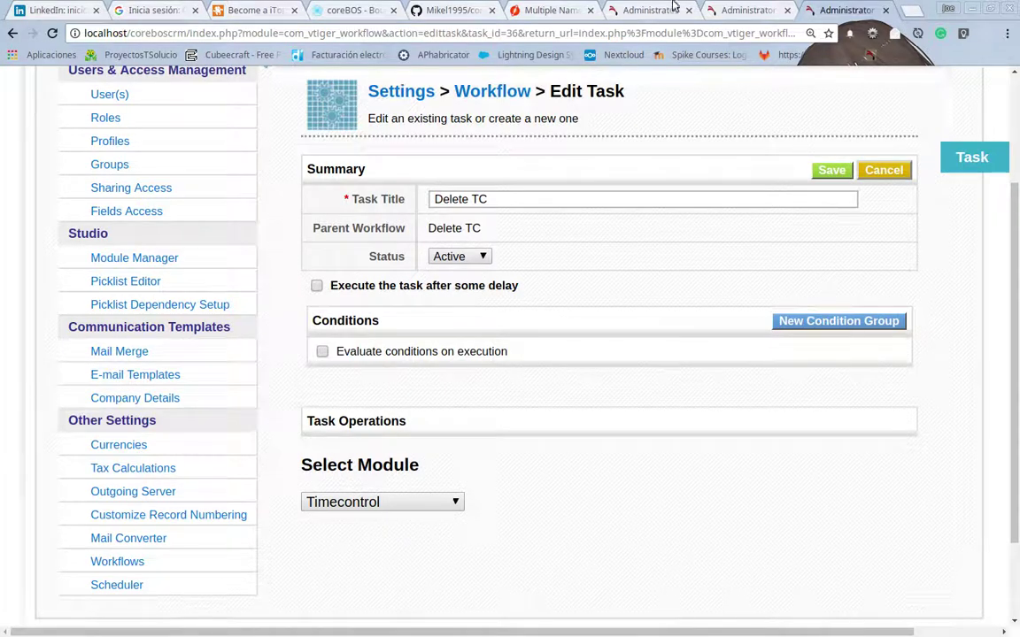
- Recheck the getRecordsToDelete2 record against its map test page and return to the map record
{"action": "left_click", "coordinate": [641, 8]}
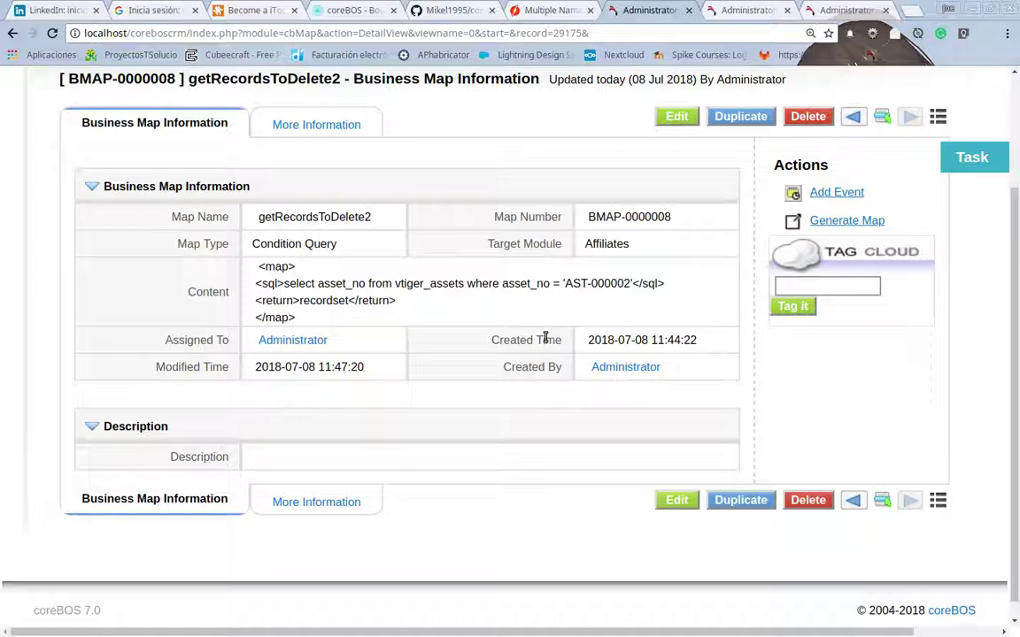
{"action": "left_click", "coordinate": [759, 10]}
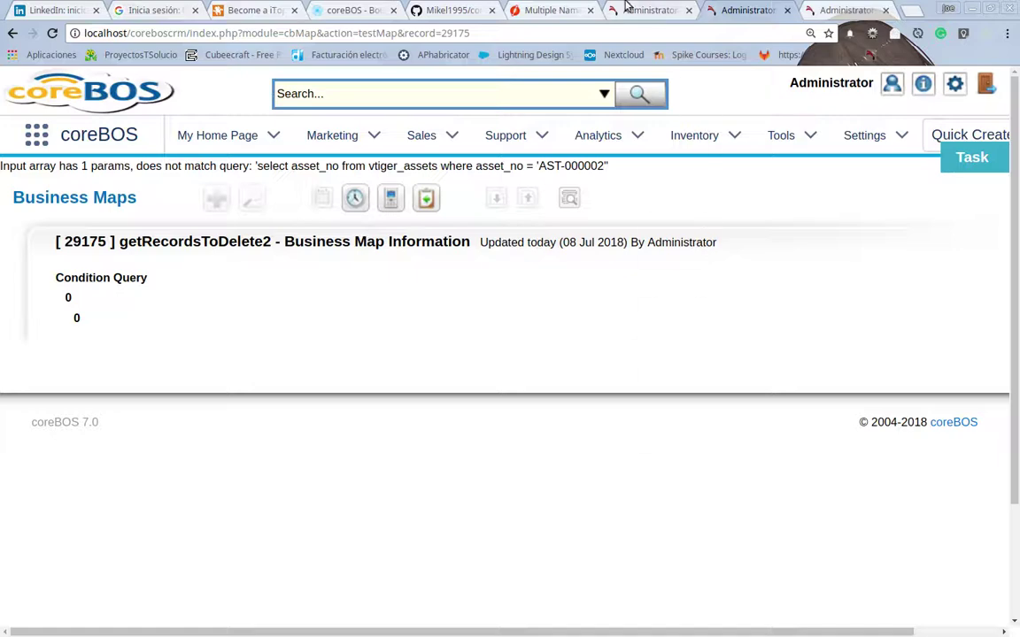
{"action": "left_click", "coordinate": [625, 9]}
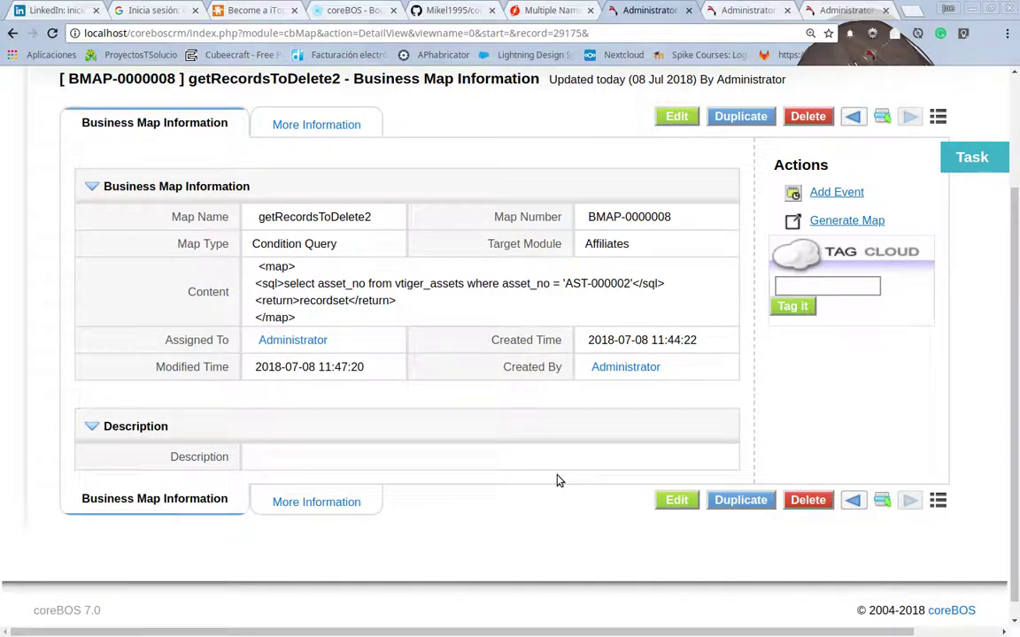
{"action": "scroll", "coordinate": [468, 581], "scroll_direction": "up", "scroll_amount": 3}
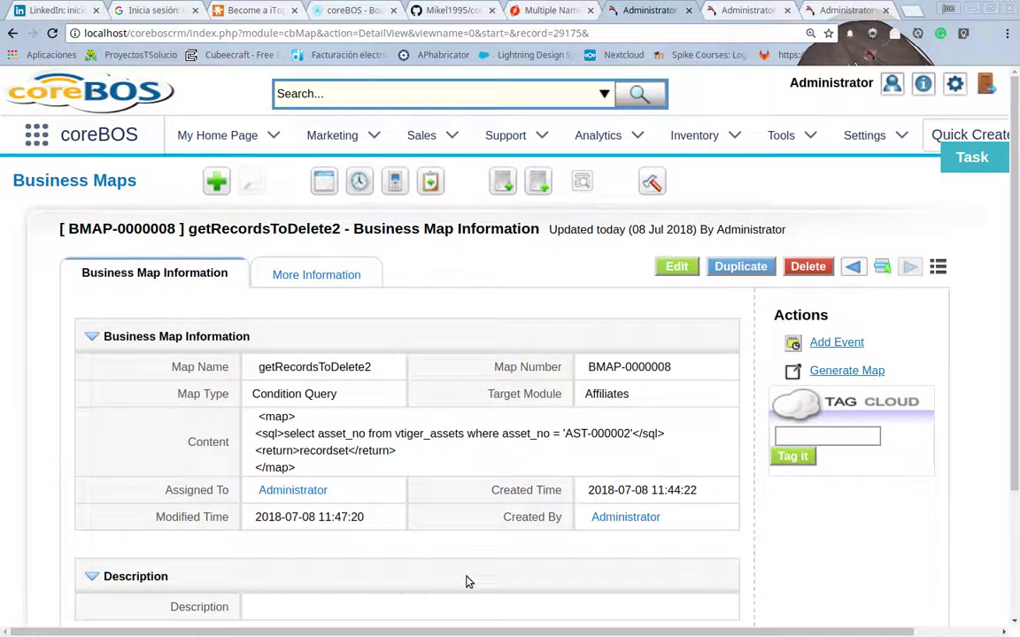